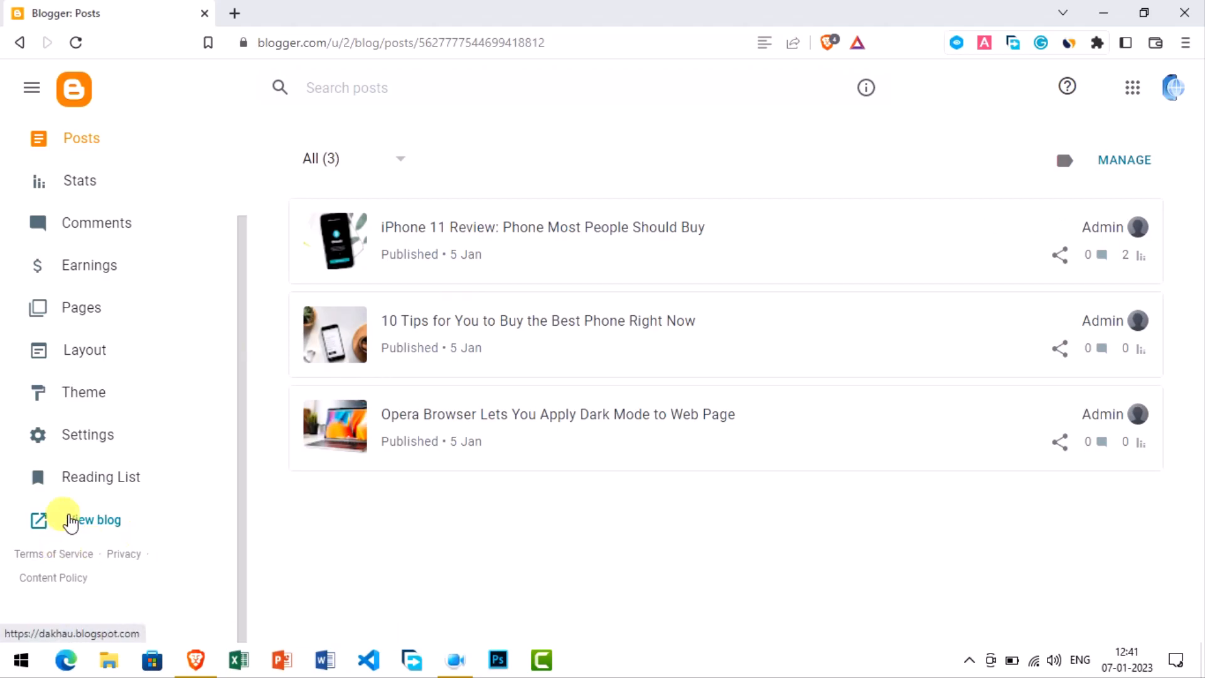
View the live blog, check its header menu and footer links, and return to the Blogger posts page
left_click(89, 521)
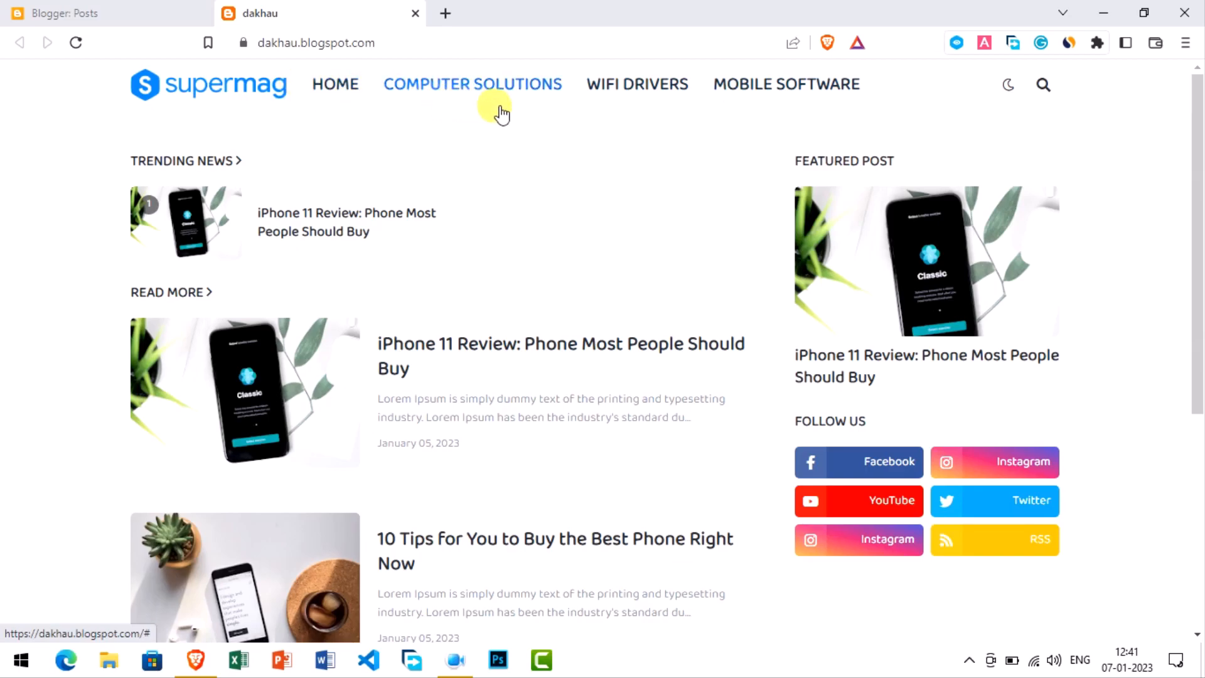
scroll(627, 295, "down", 5)
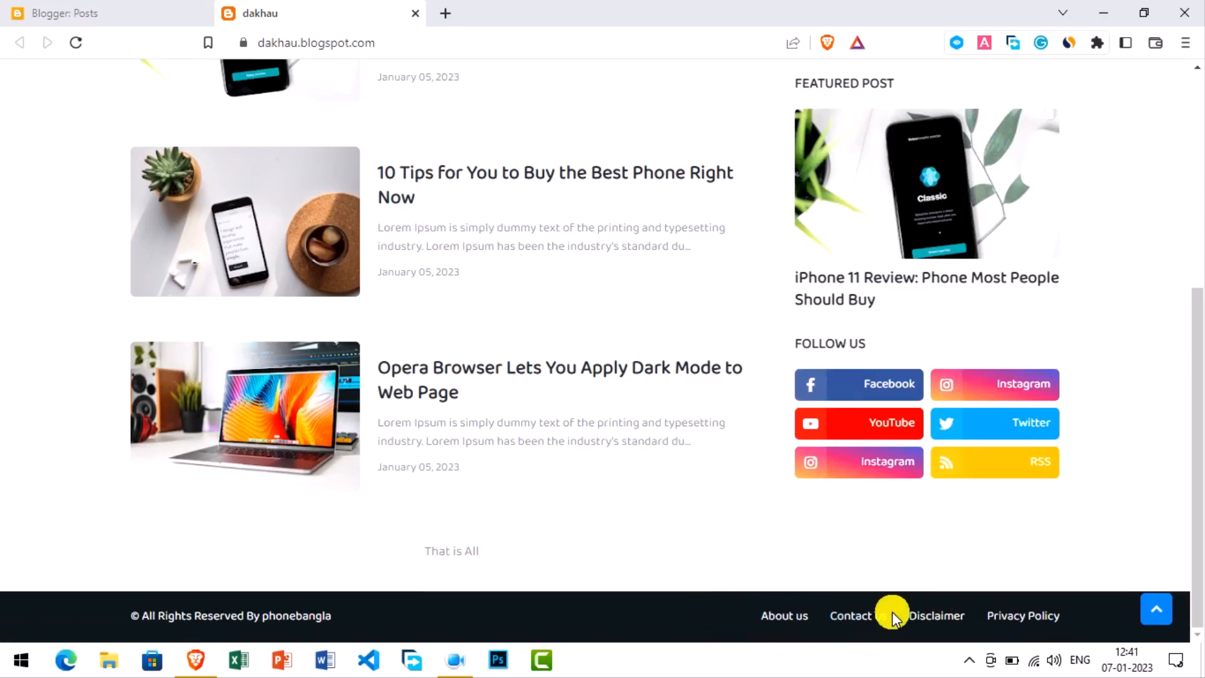
left_click(94, 13)
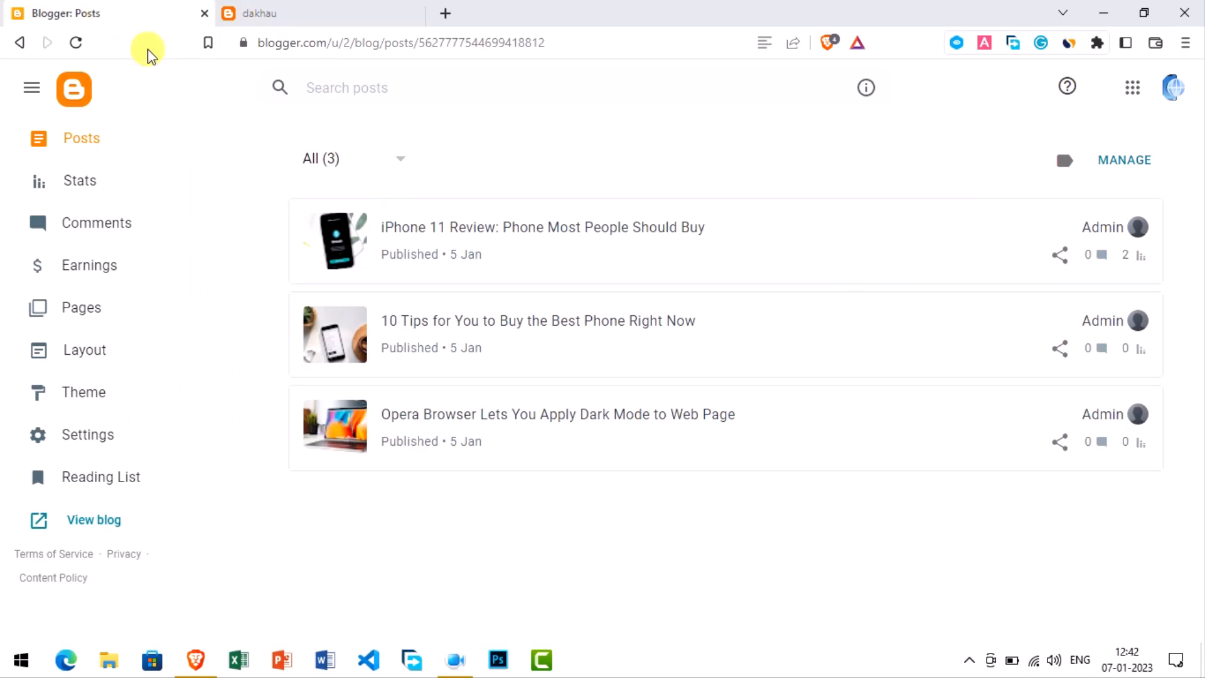
Open google.com in a new browser tab
left_click(447, 15)
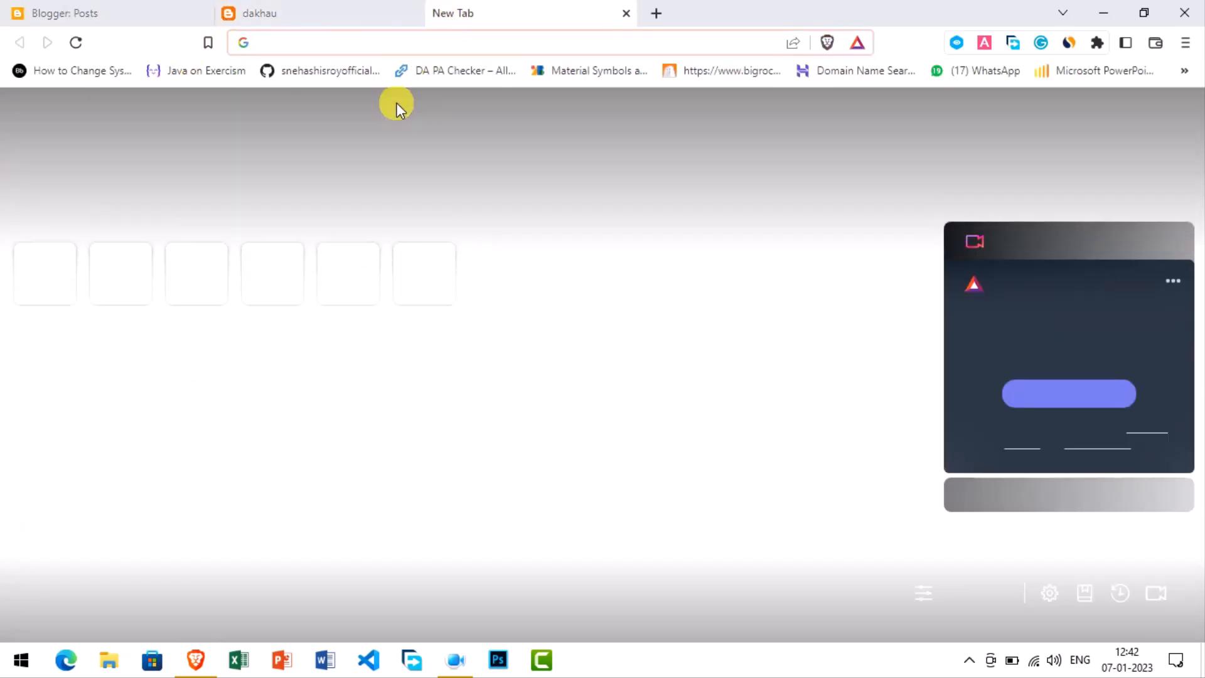
type("google.com")
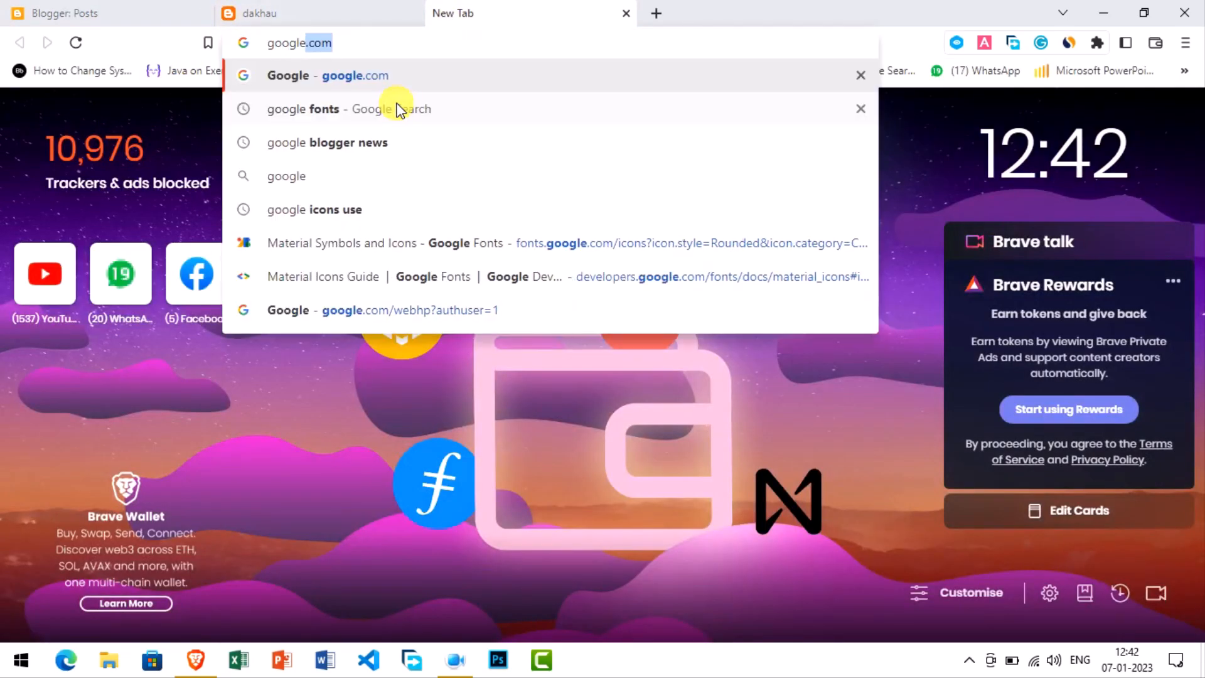
key("Return")
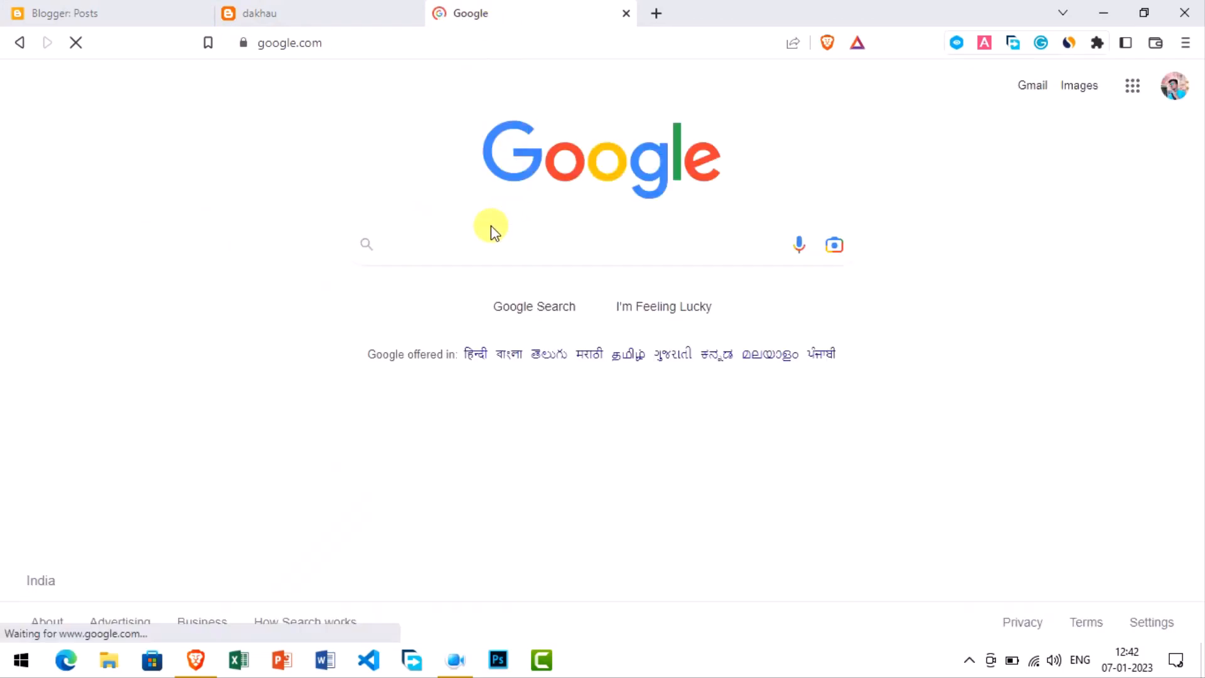
Open the Google Fonts site through a Google search for "google fonts" and close its selected families panel
left_click(492, 231)
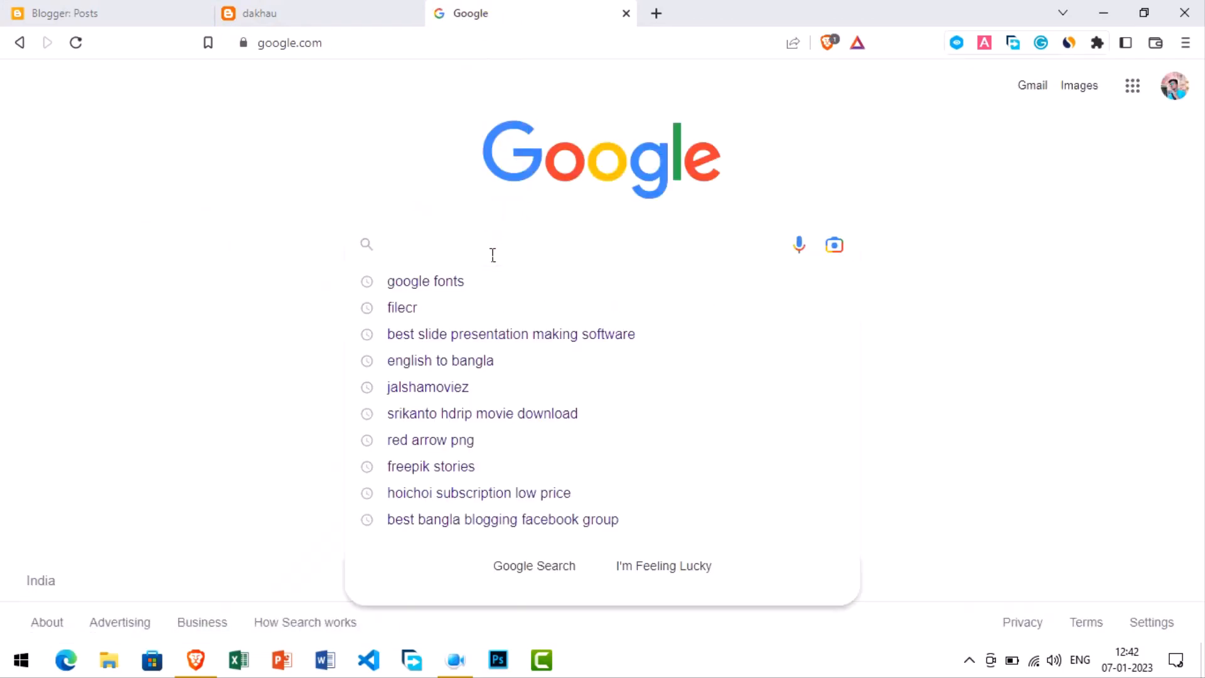
type("goog")
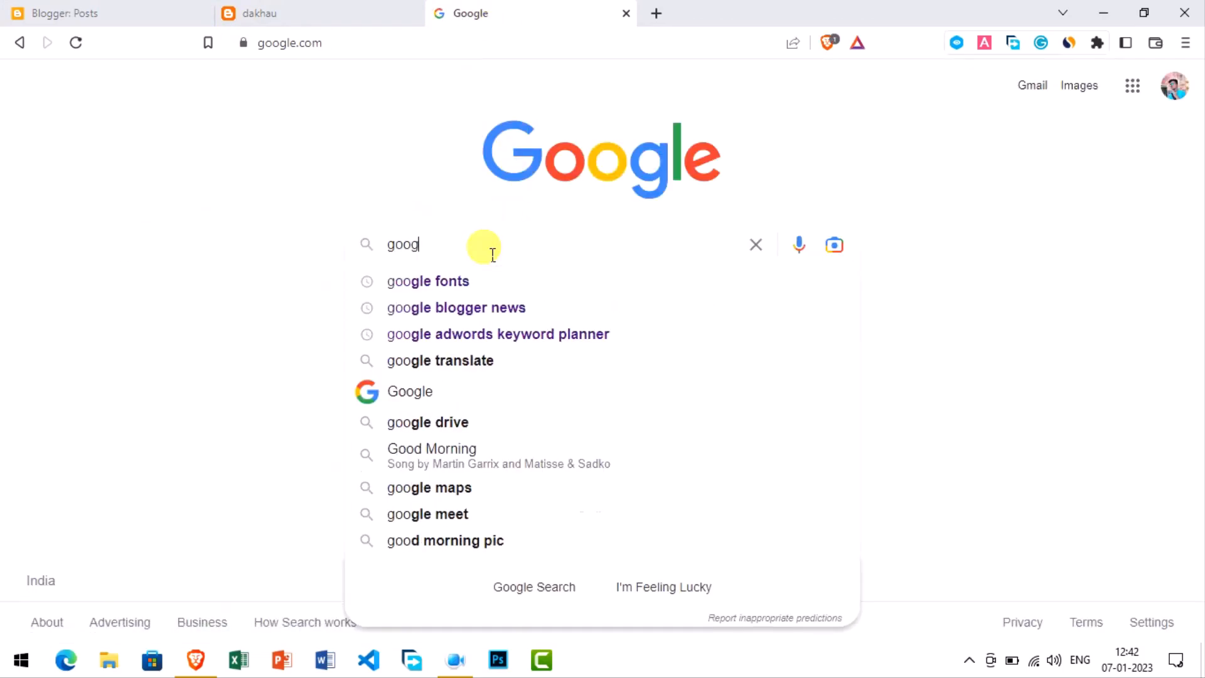
type("le fonts")
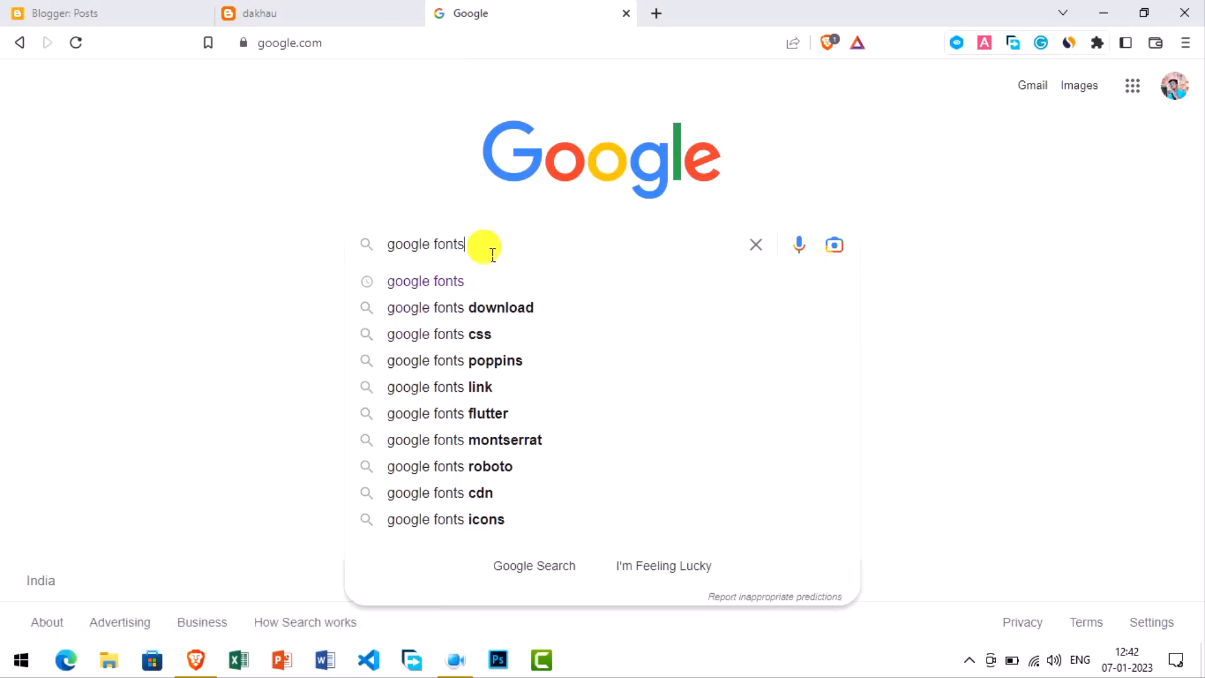
key("Return")
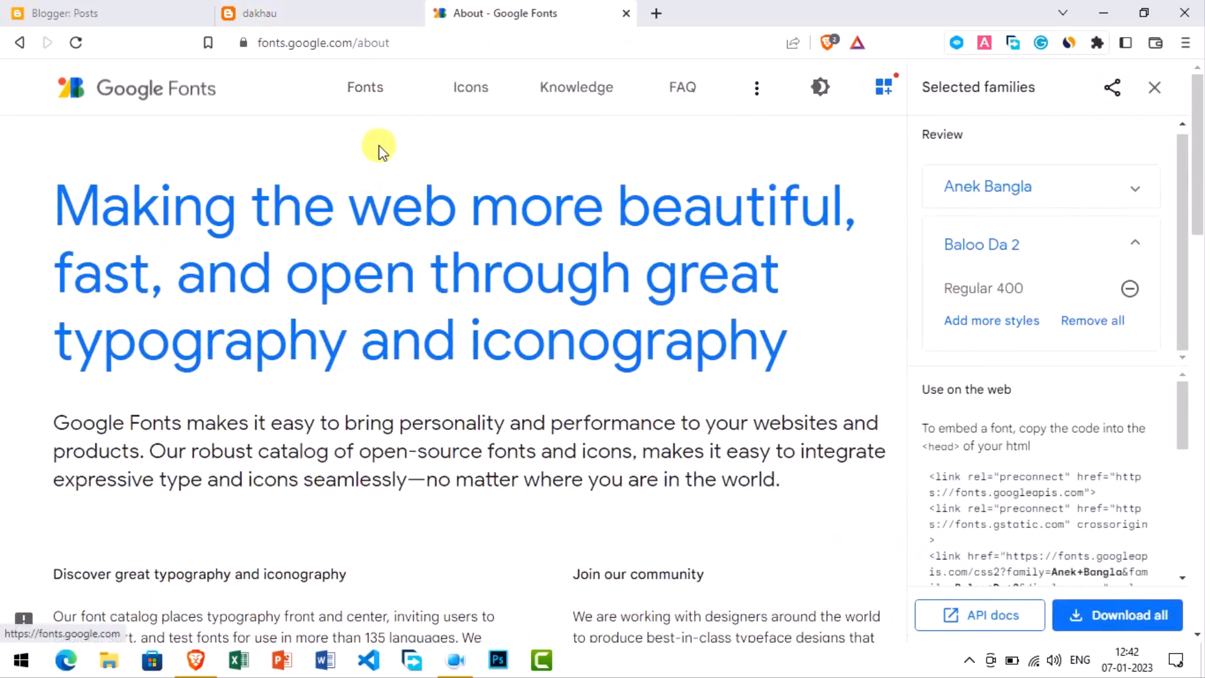
left_click(1154, 88)
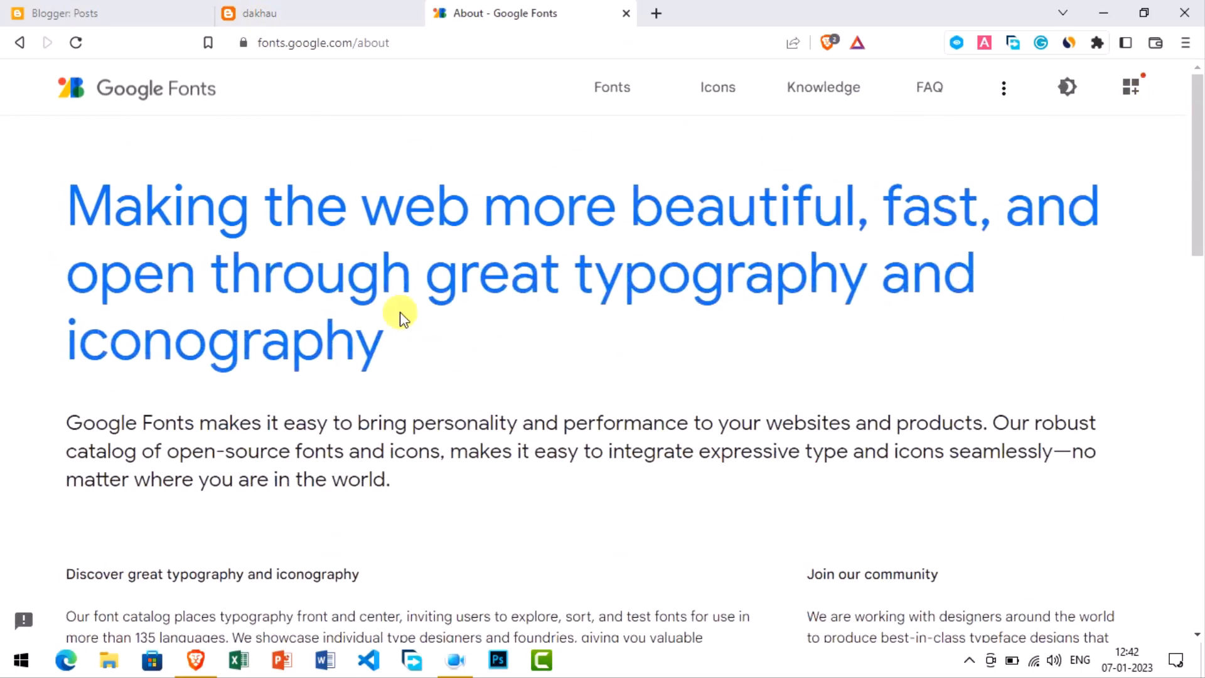
Show the Material Icons set in the Rounded style among the Google Fonts icons
left_click(735, 95)
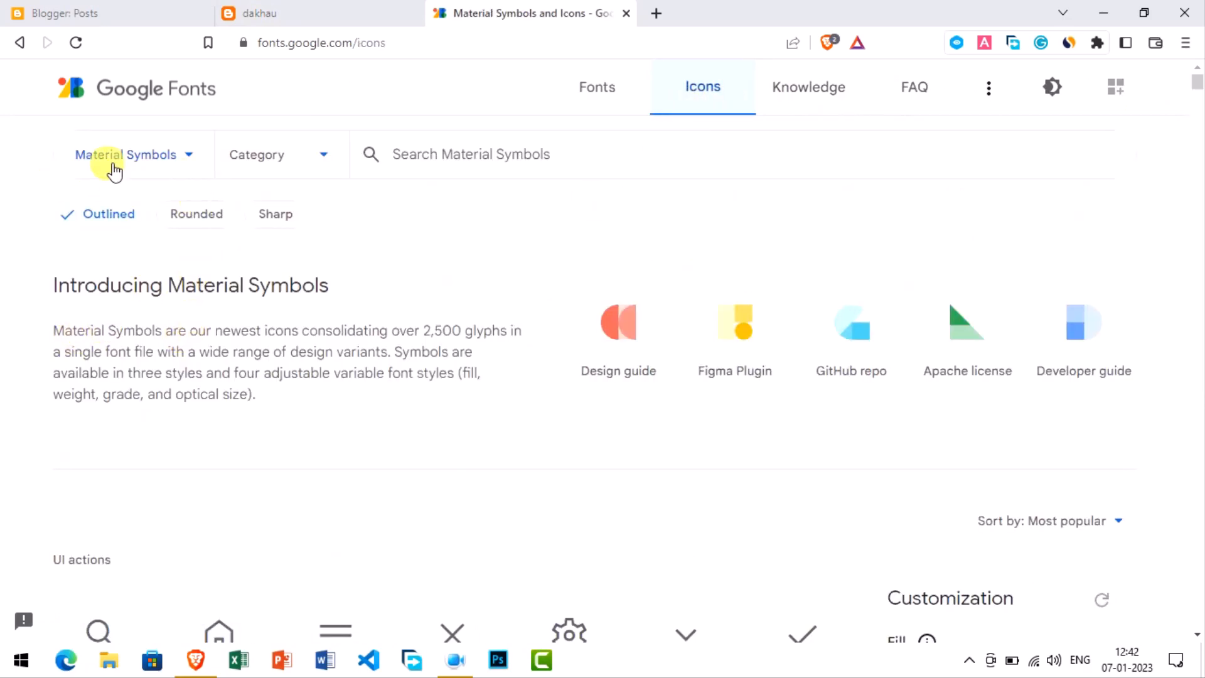
left_click(160, 162)
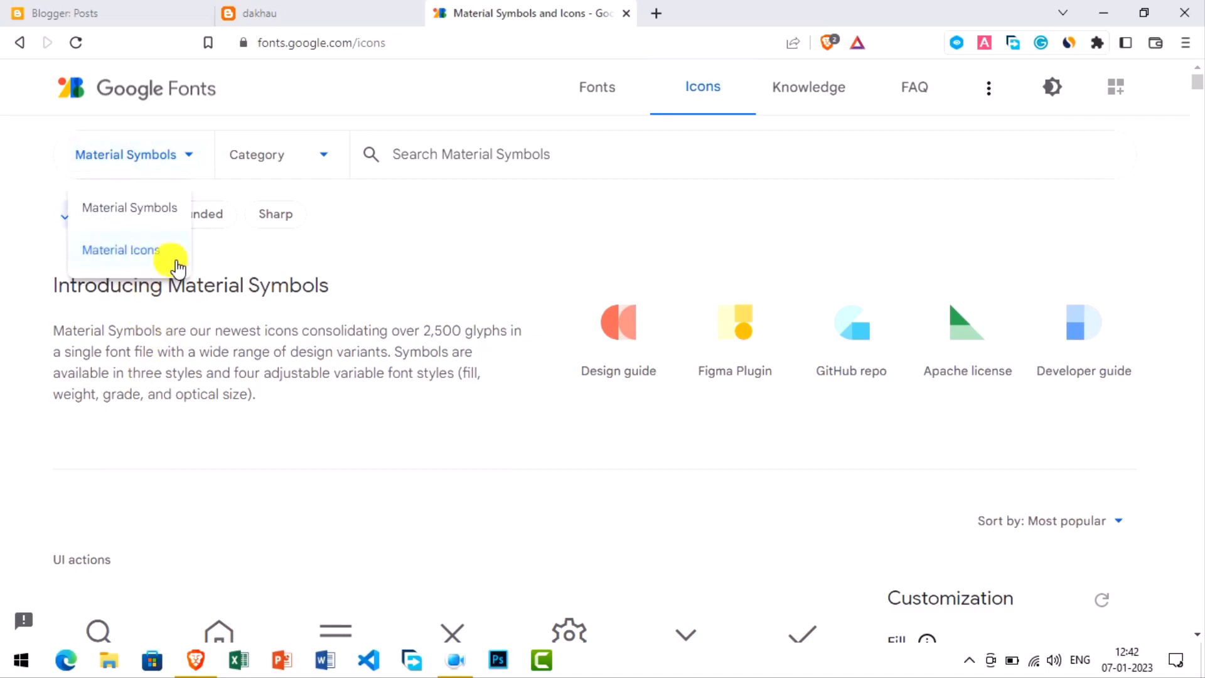
left_click(171, 259)
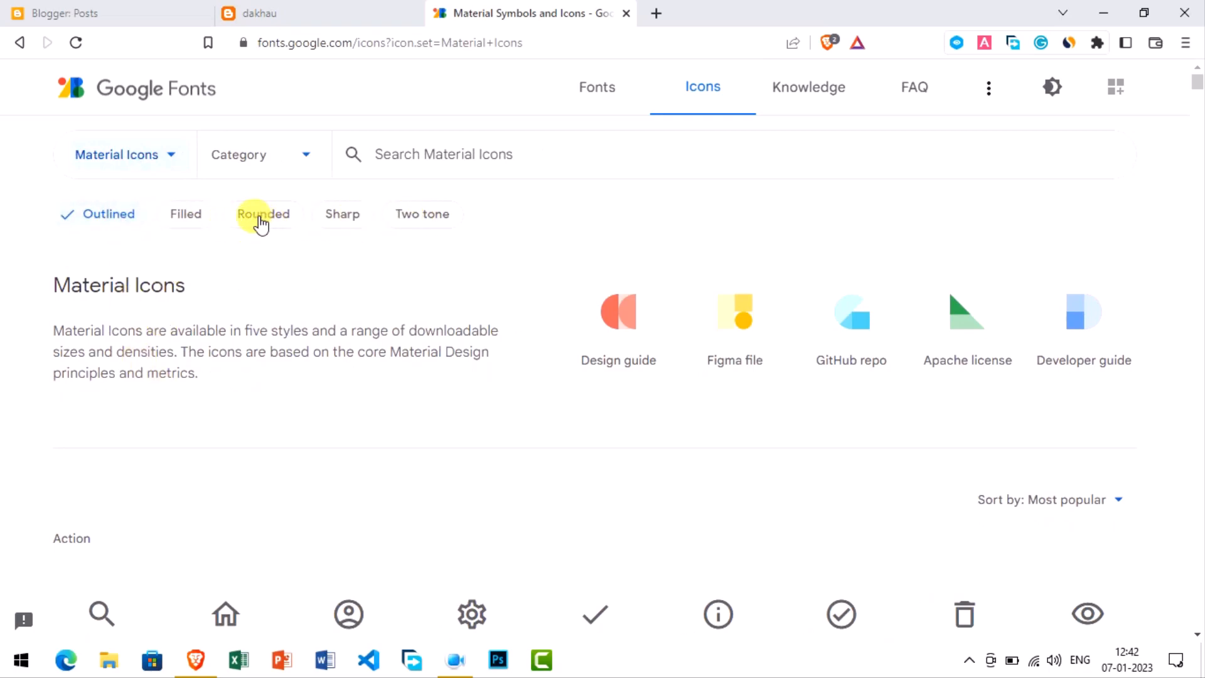
left_click(269, 223)
scroll(610, 345, "down", 5)
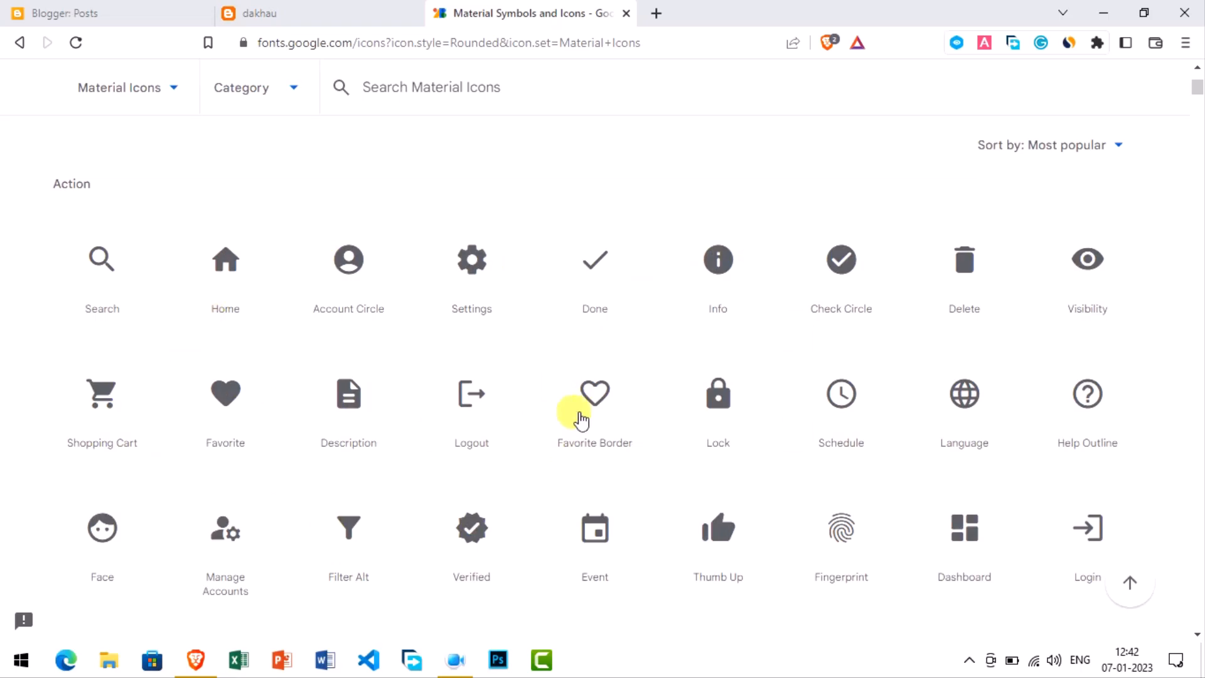
Search the Material Icons for "home" and open the details of the Home icon
scroll(412, 363, "up", 3)
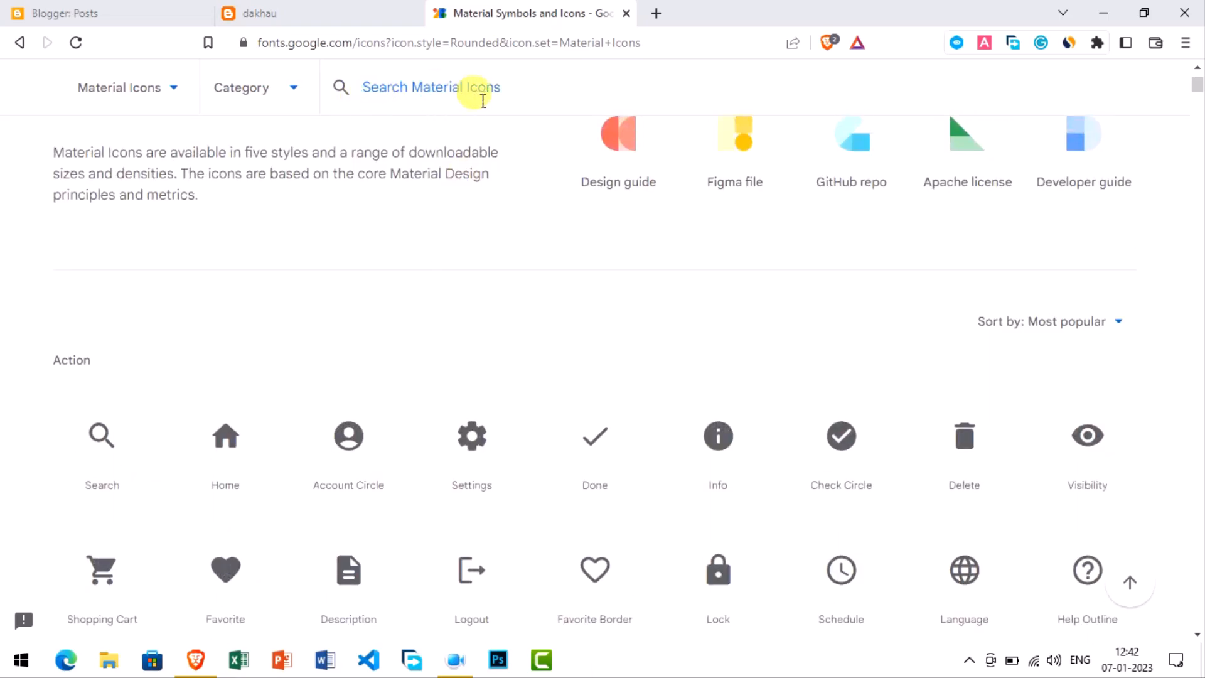
type("omw")
key("BackSpace")
type("e")
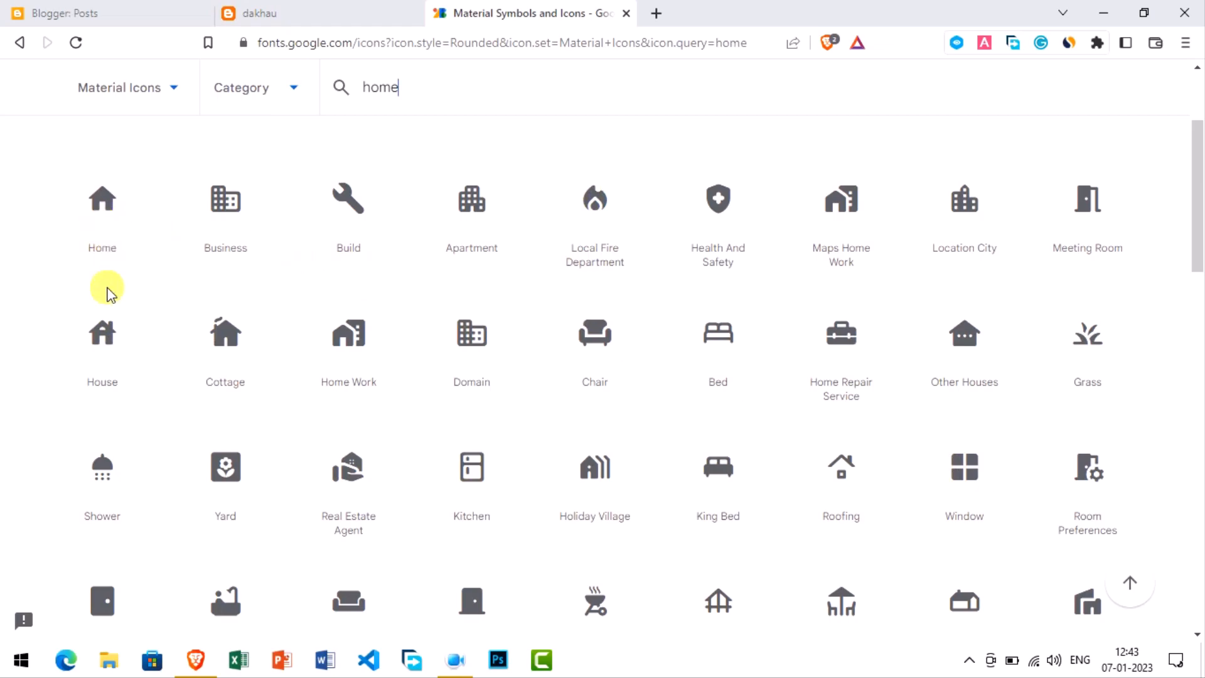
left_click(103, 222)
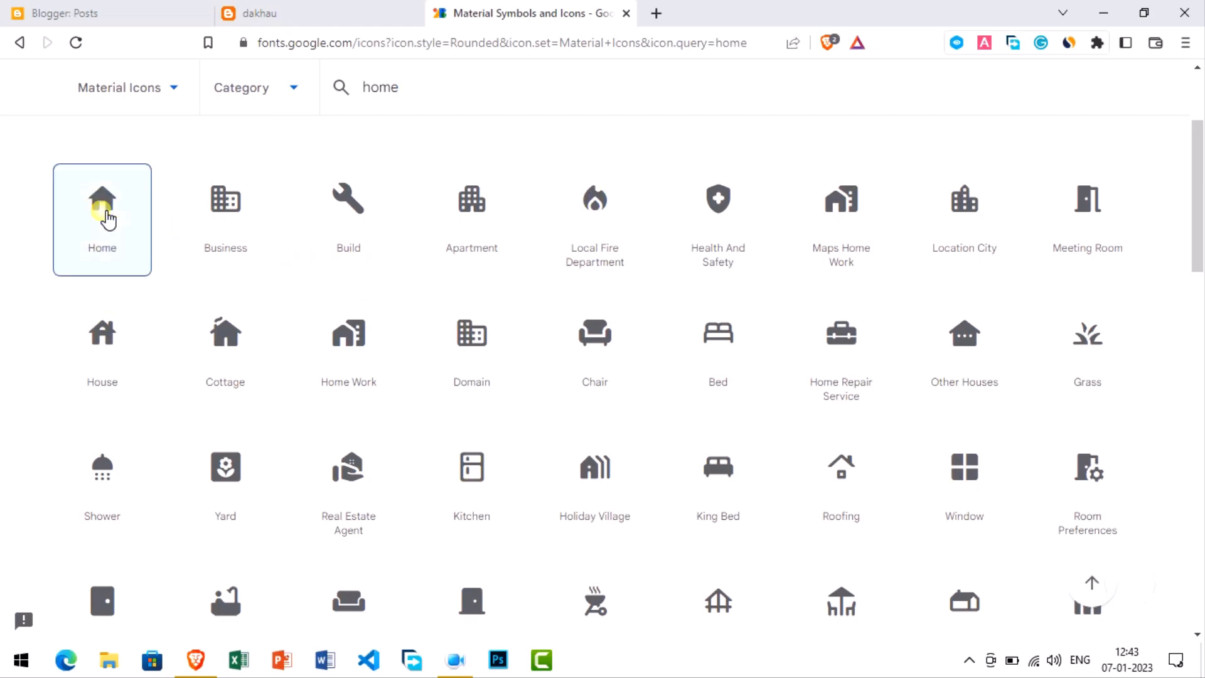
Open the icon font embedding instructions for the Home icon and copy the stylesheet link code from Setup Method 1
scroll(1028, 439, "down", 3)
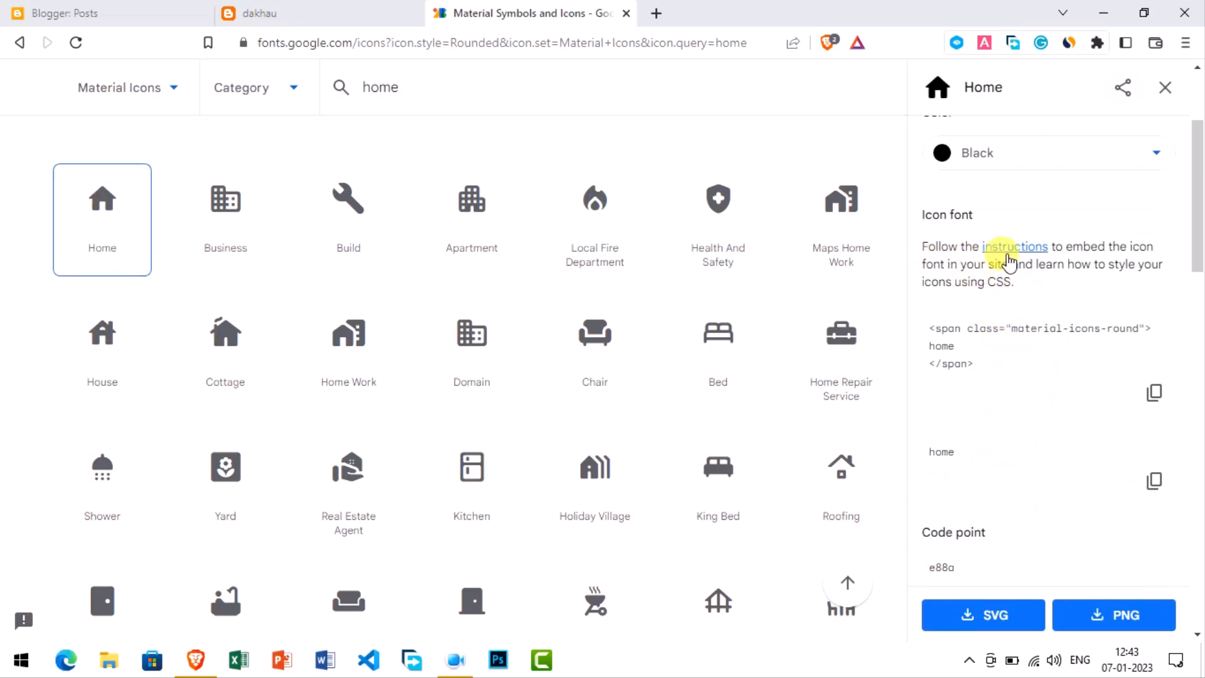
left_click(1005, 248)
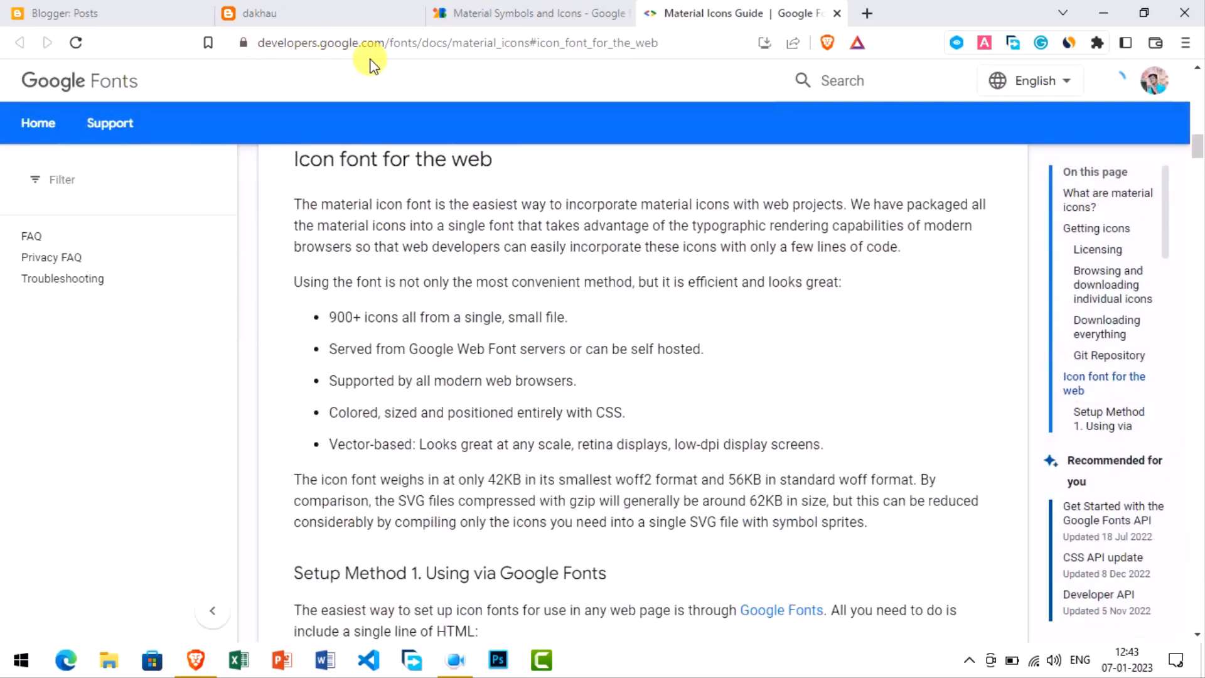
scroll(411, 314, "down", 3)
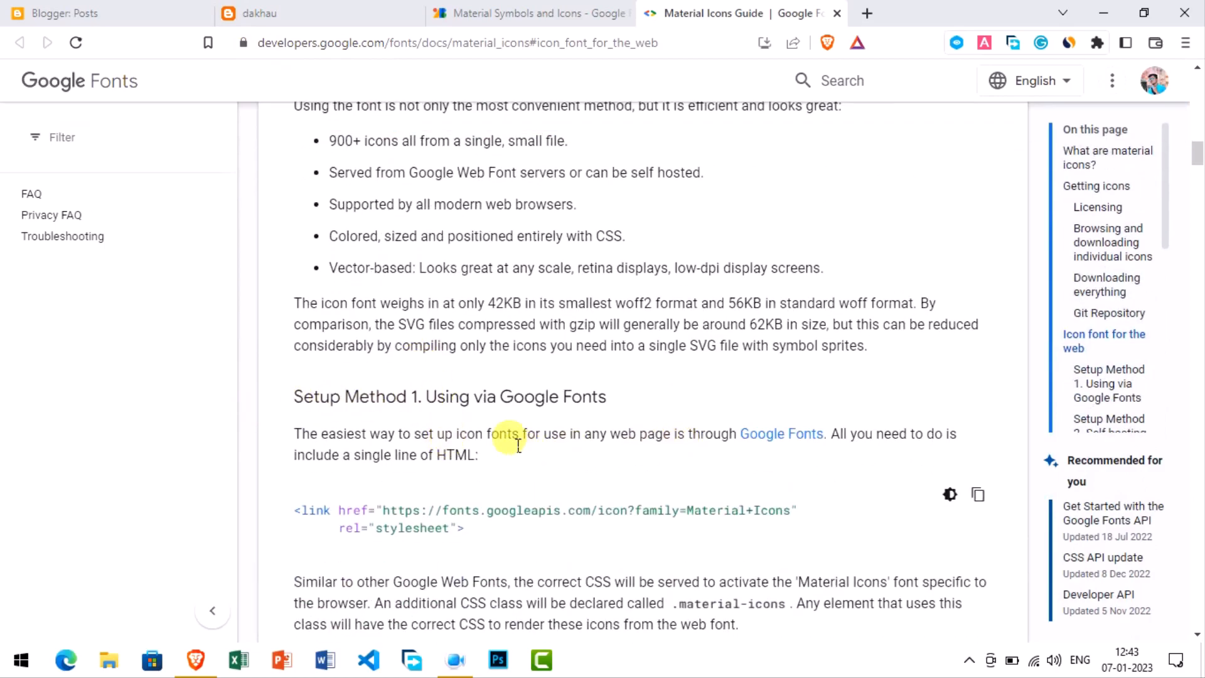
scroll(426, 483, "down", 3)
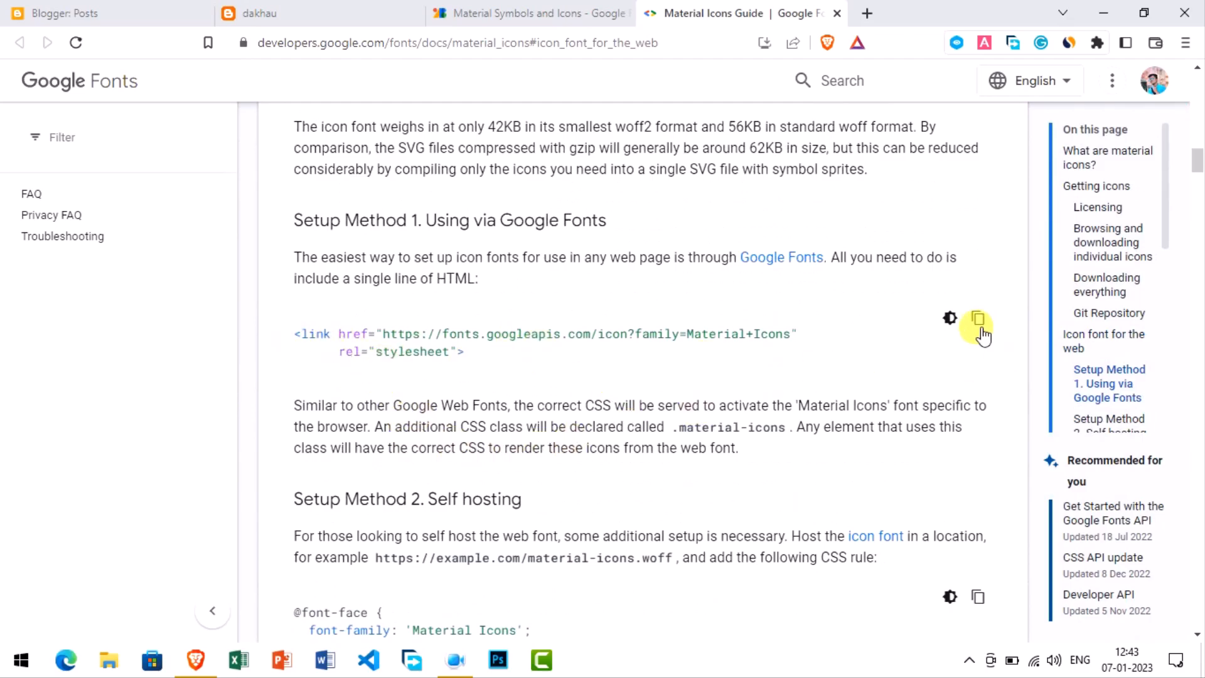
left_click(981, 321)
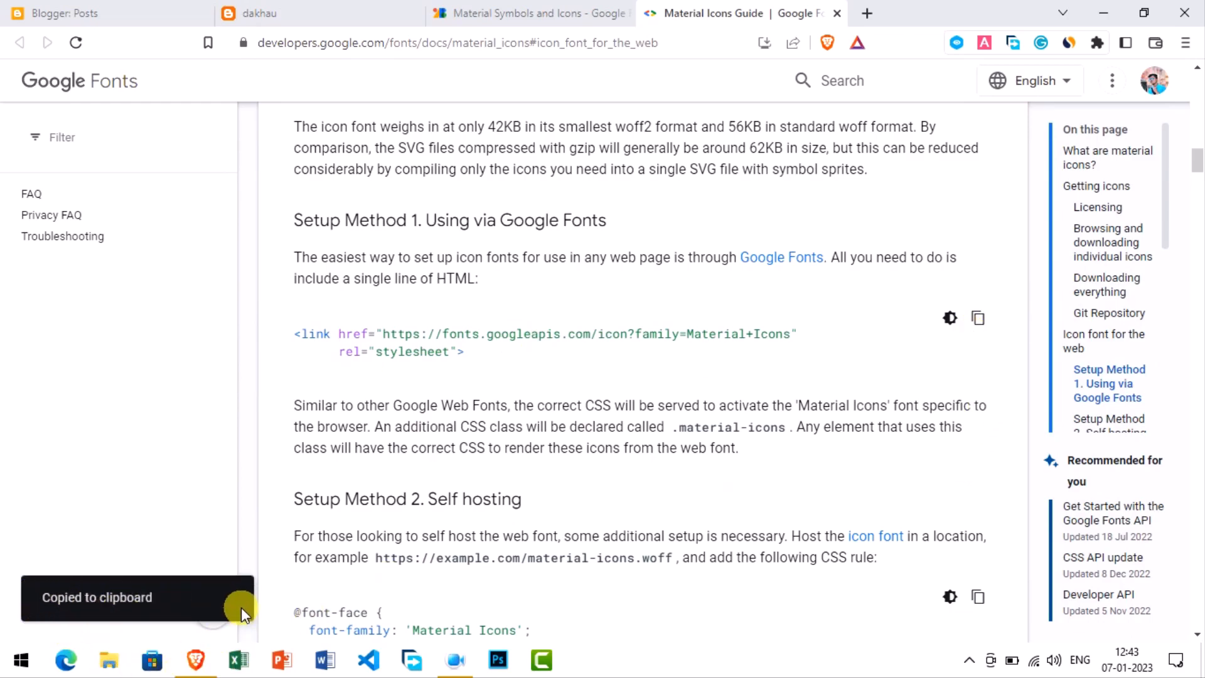
Return to Blogger and open the blog theme's HTML code for editing
left_click(61, 12)
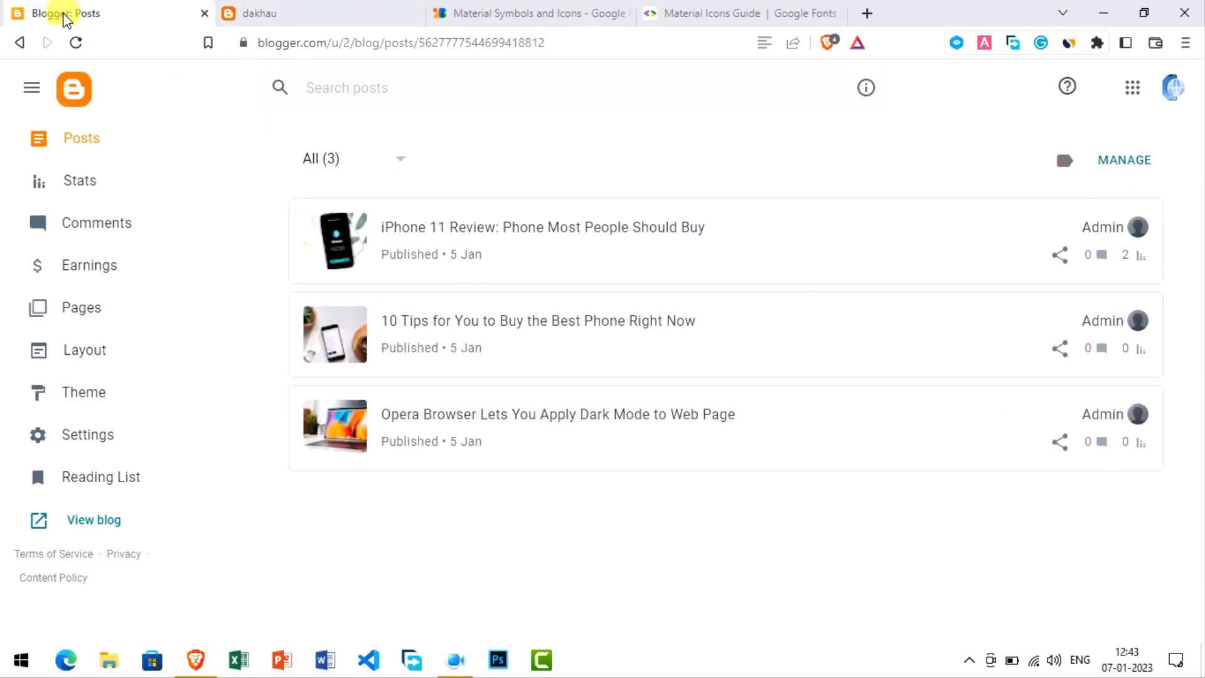
left_click(66, 402)
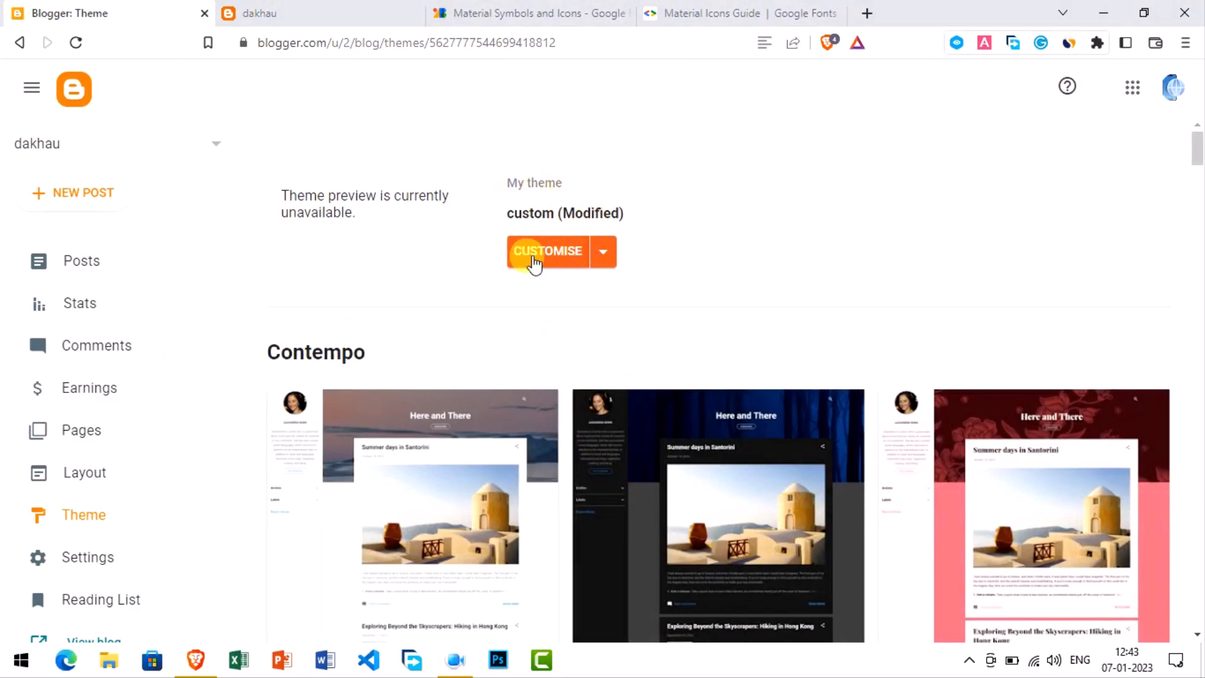
left_click(610, 264)
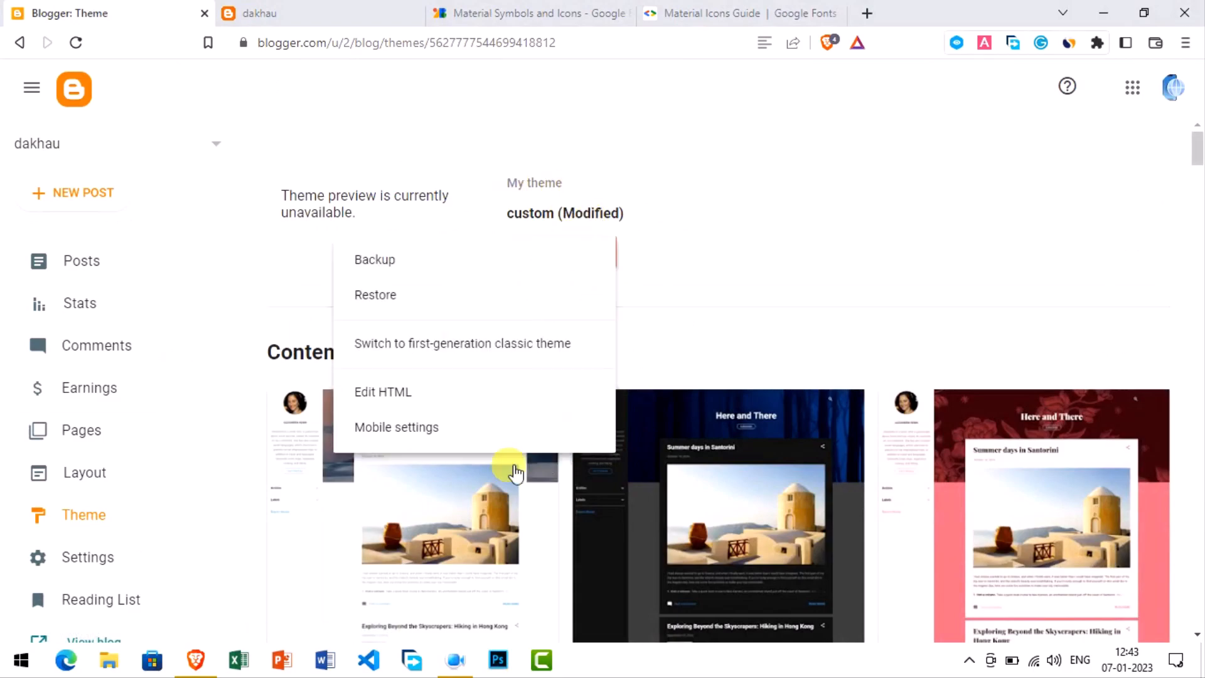
left_click(386, 399)
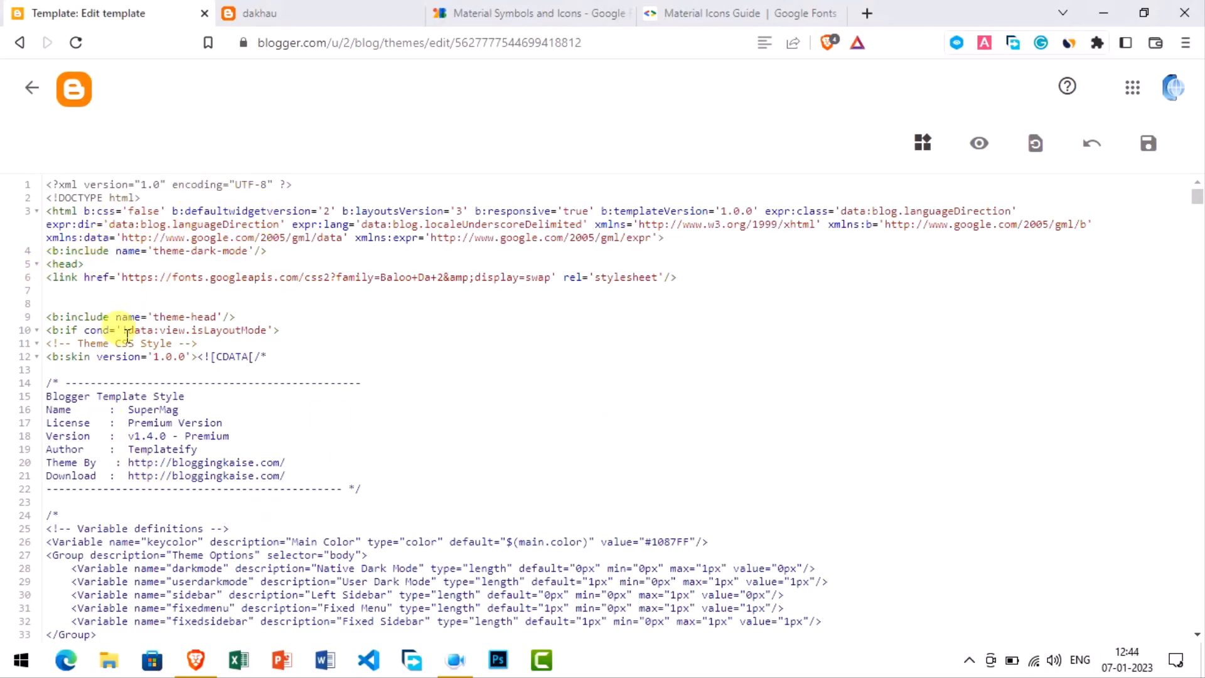
Find the opening <head> tag in the theme code by searching for "<head"
key("ctrl+f")
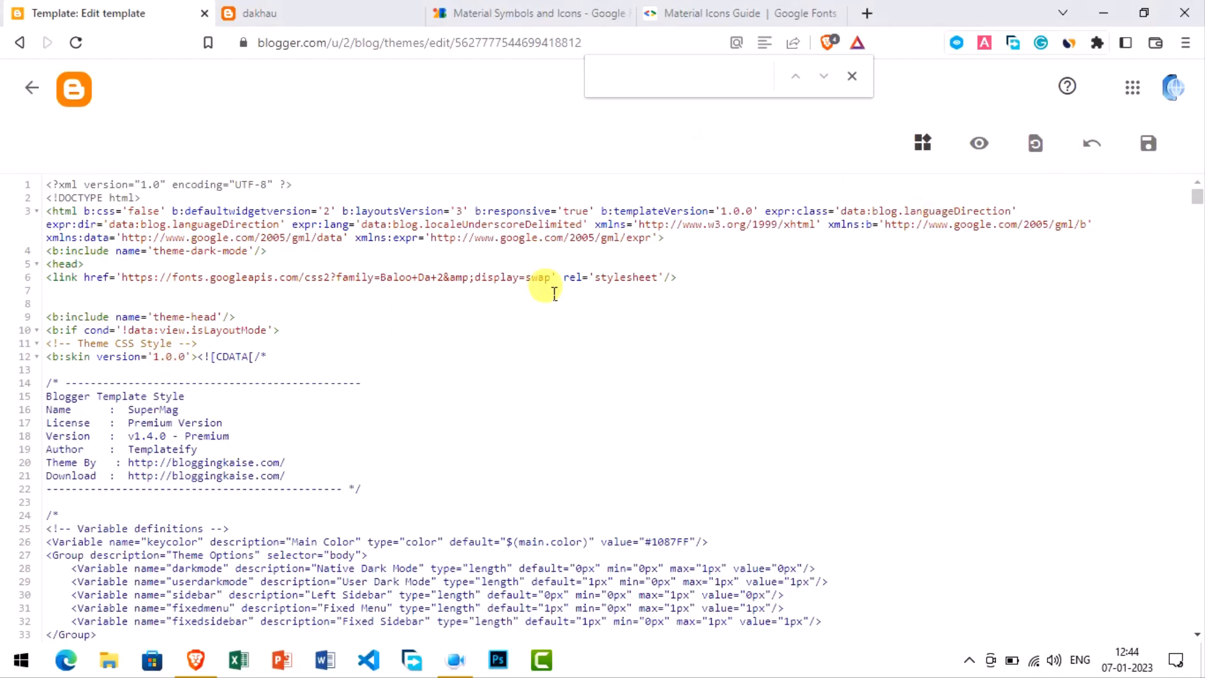
left_click(403, 256)
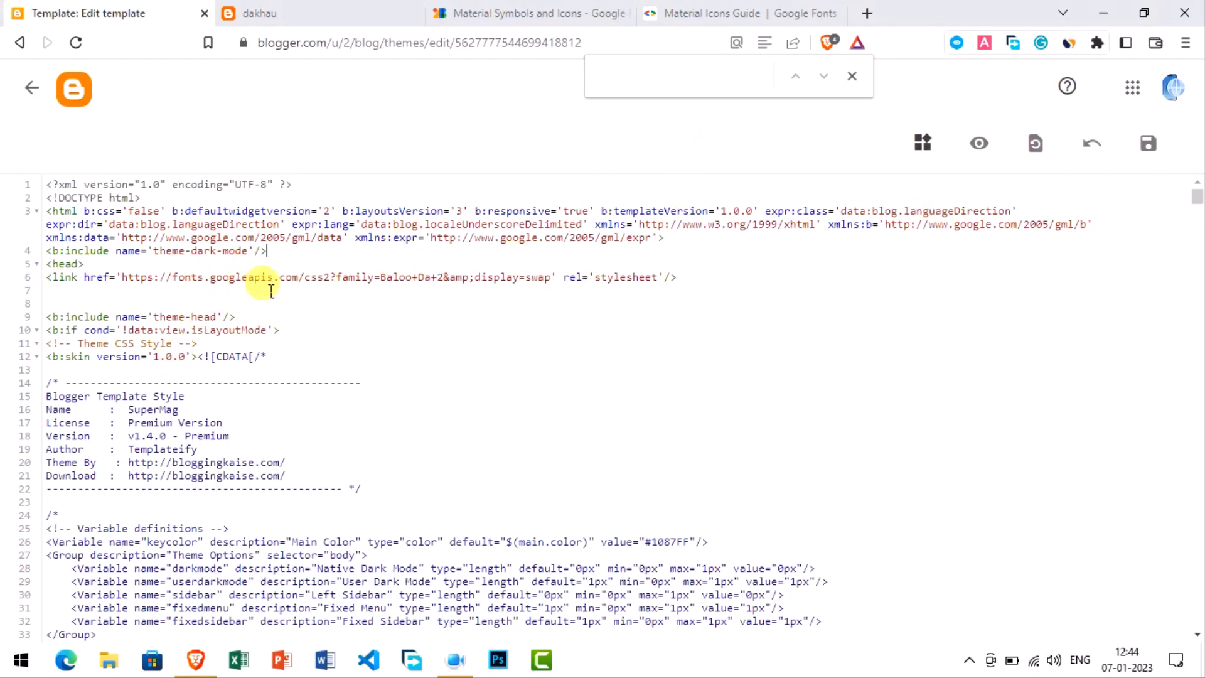
key("ctrl+f")
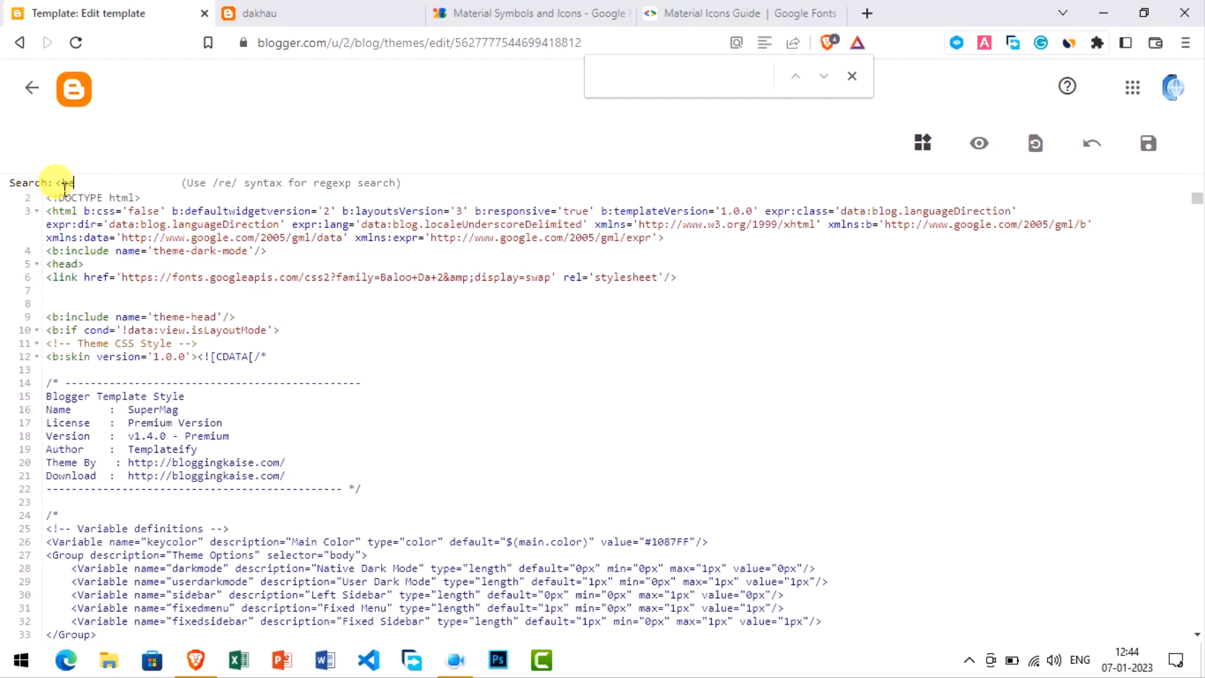
type("<head")
key("Return")
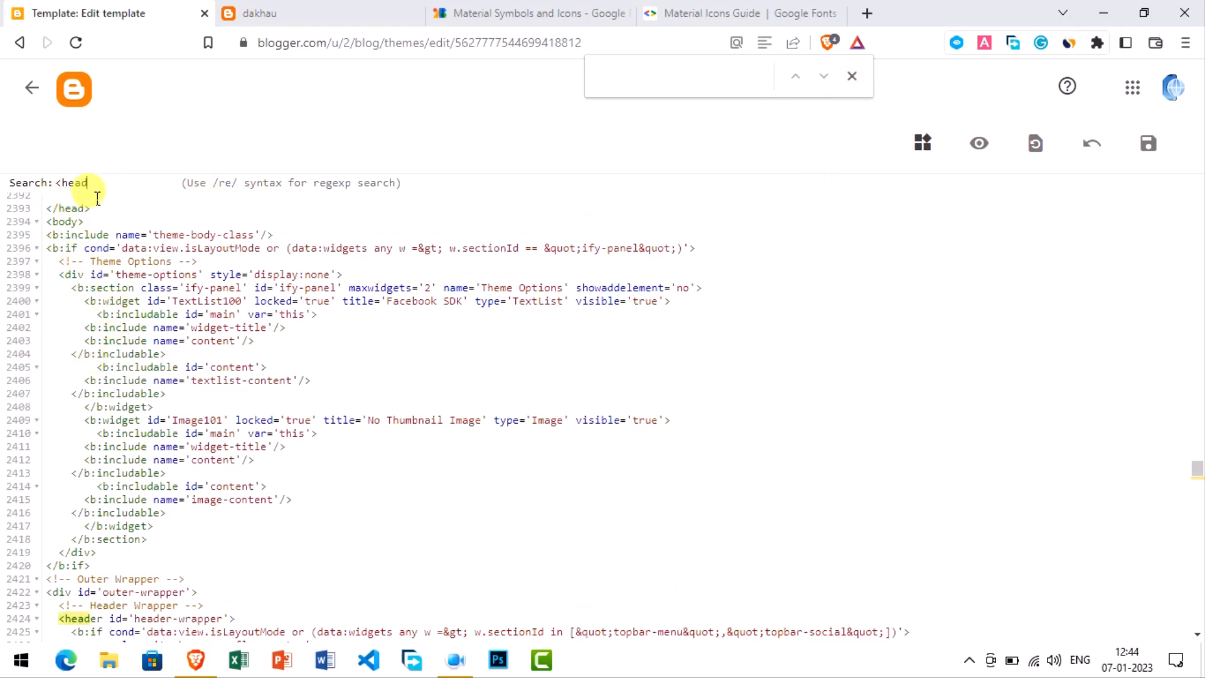
key("Return")
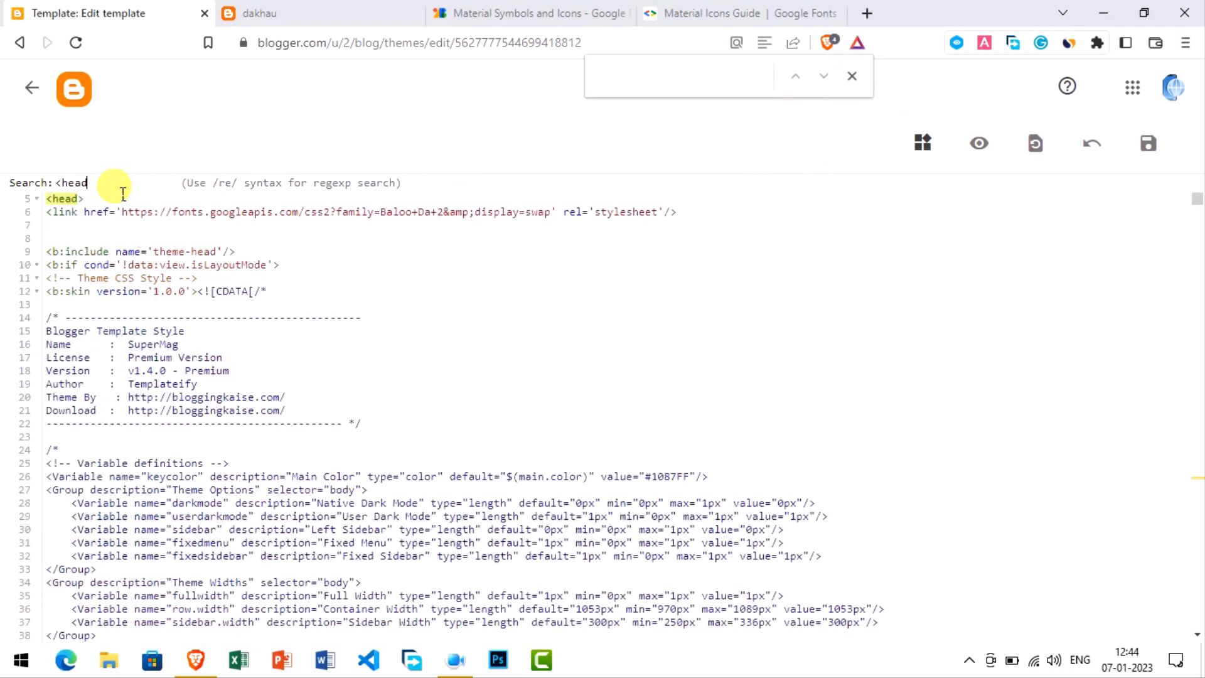
scroll(126, 276, "up", 1)
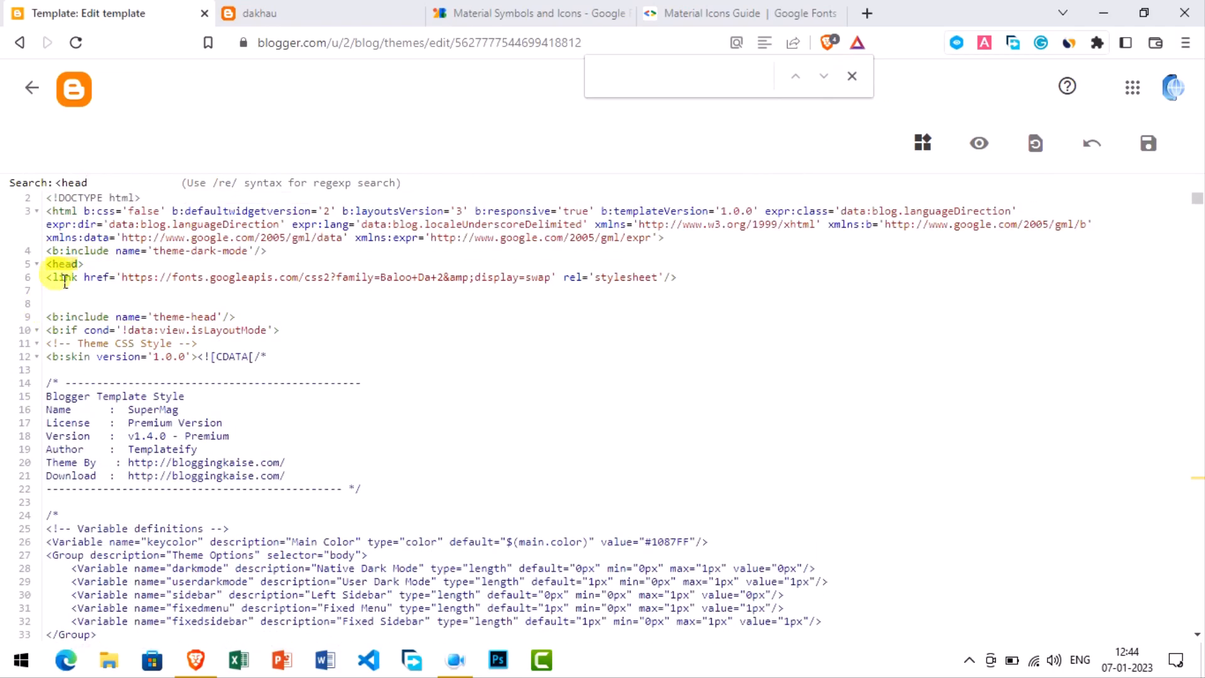
Insert blank lines directly below the opening <head> tag and paste the copied Material Icons stylesheet link there
left_click(101, 271)
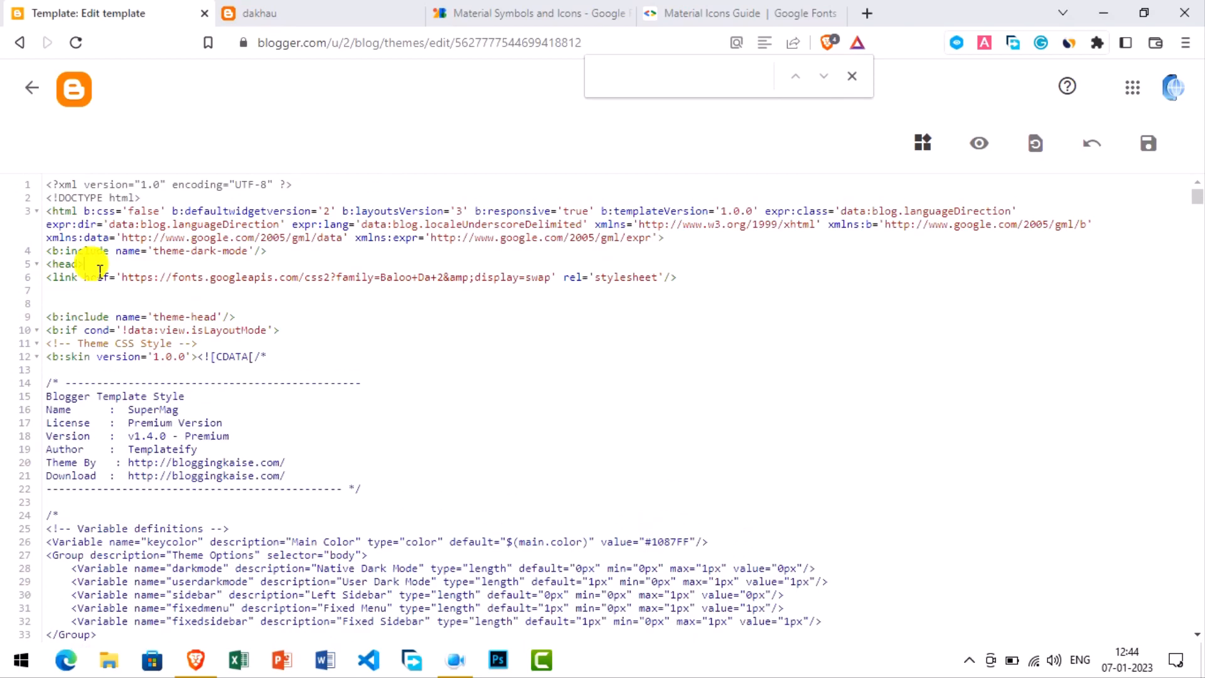
key("Return")
key("Return")
key("Return")
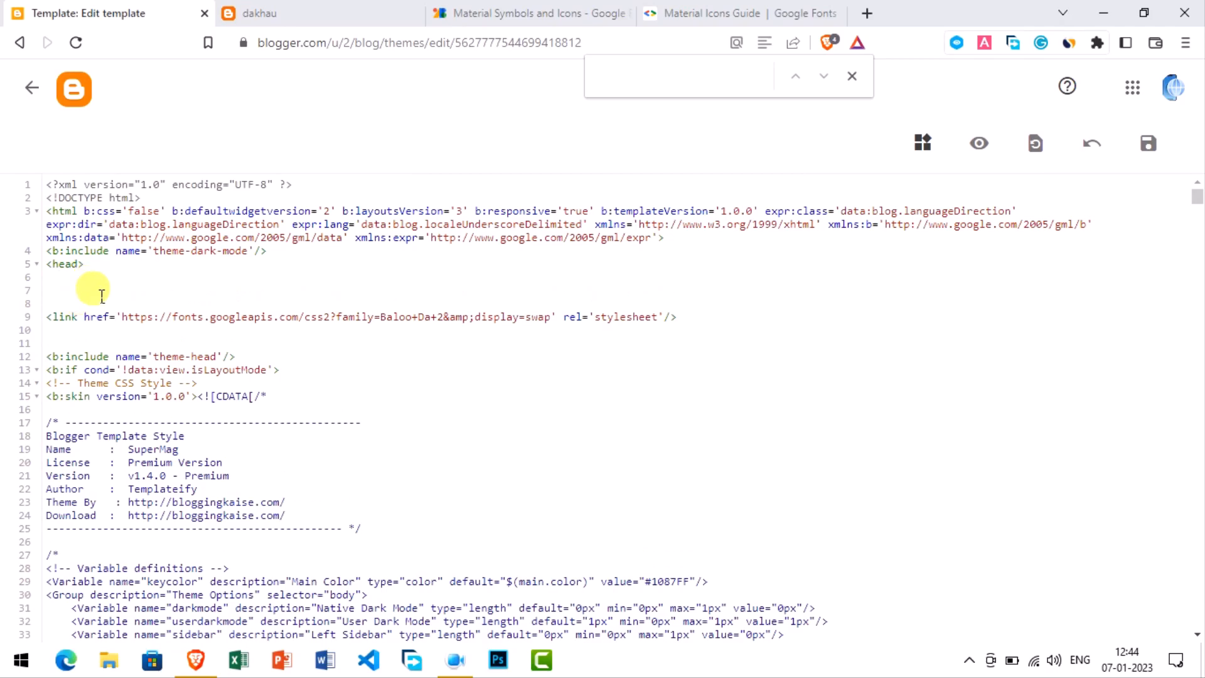
right_click(101, 295)
left_click(136, 422)
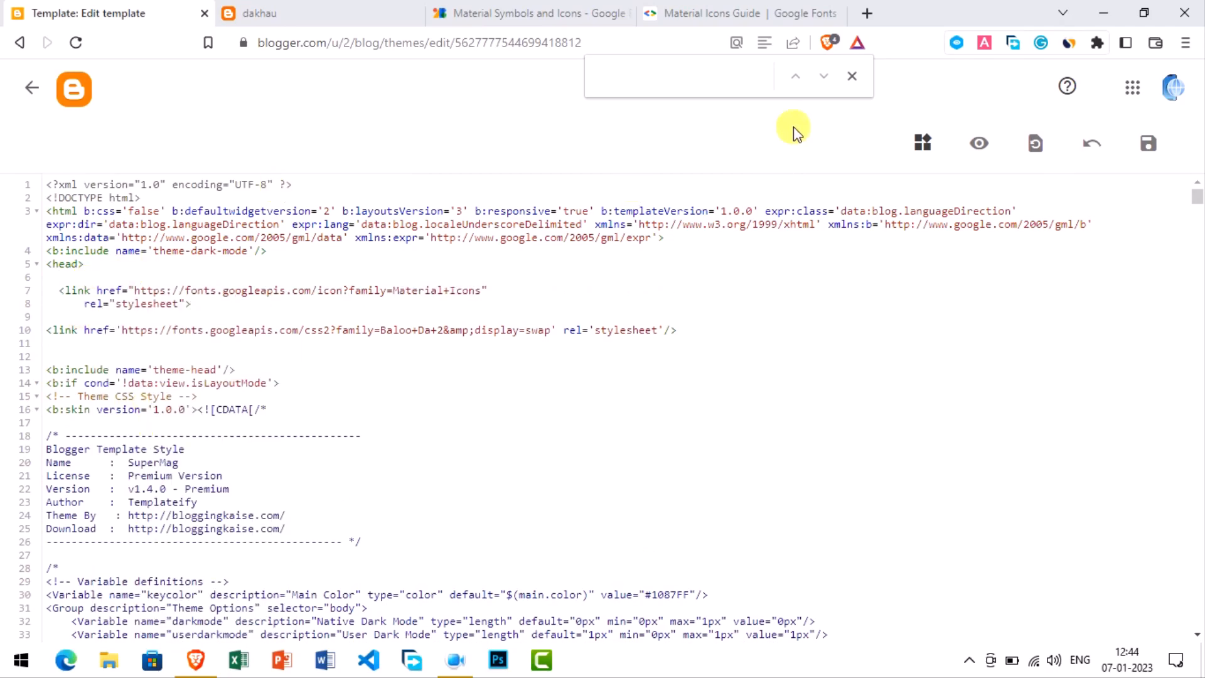
left_click(851, 76)
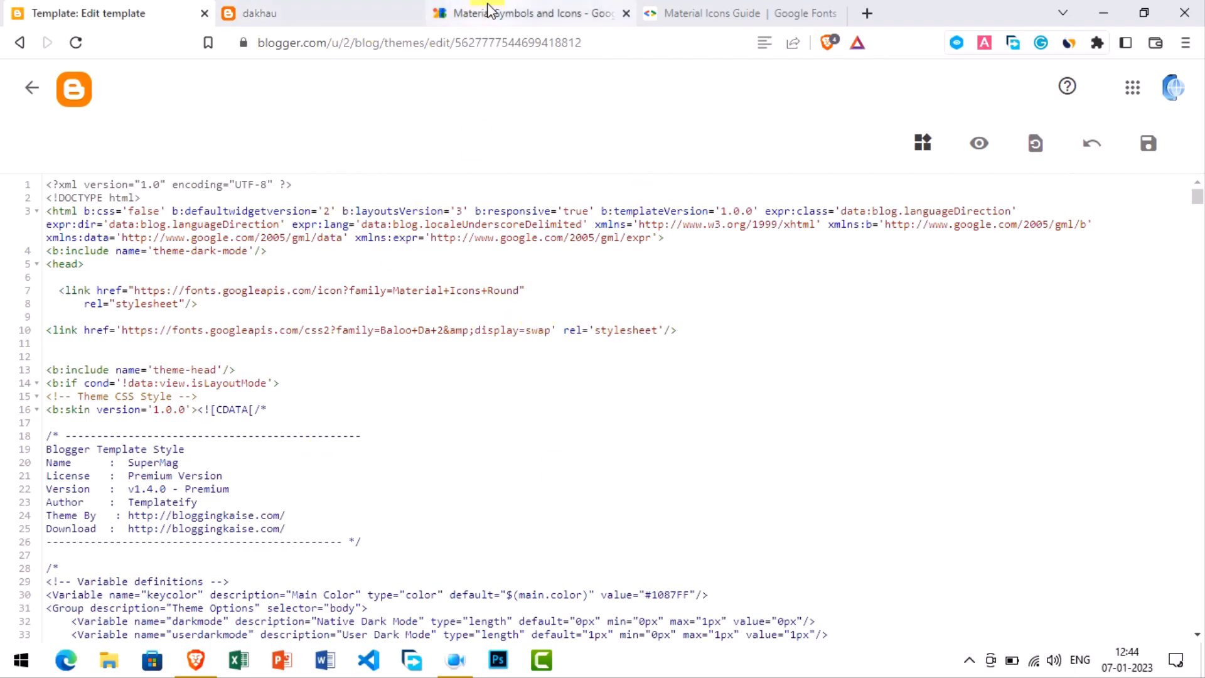
Check the selected icon style on Google Fonts, return to the Blogger theme code and save the theme
left_click(527, 13)
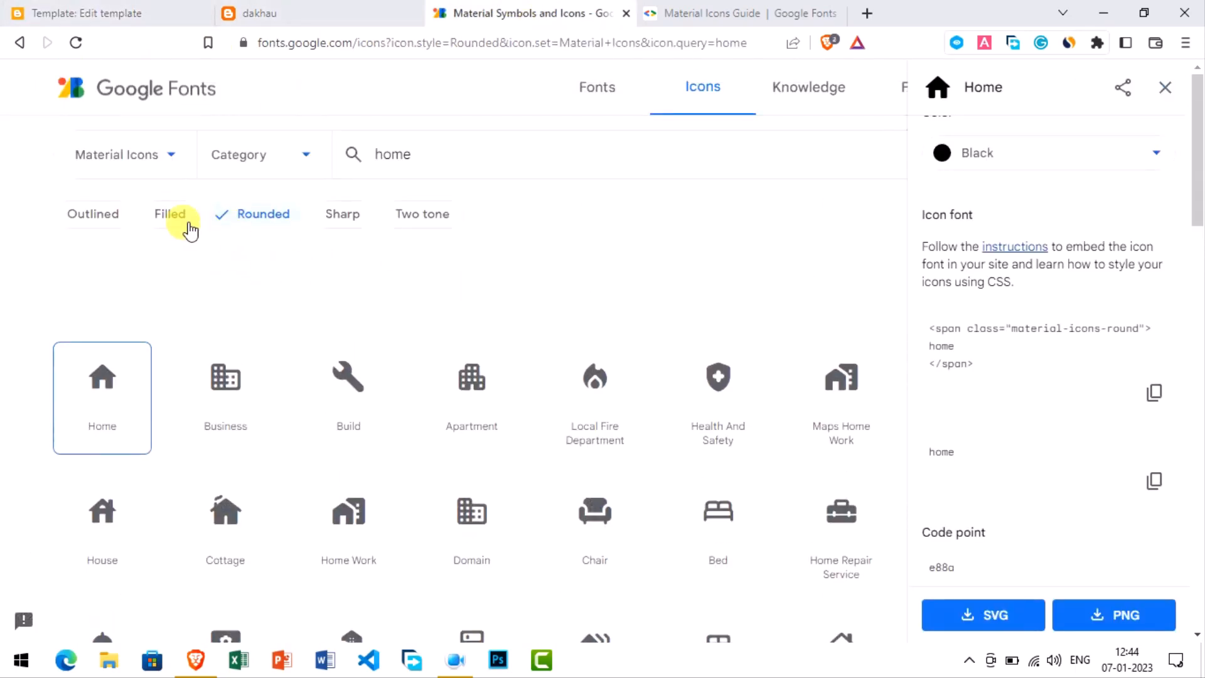
left_click(55, 8)
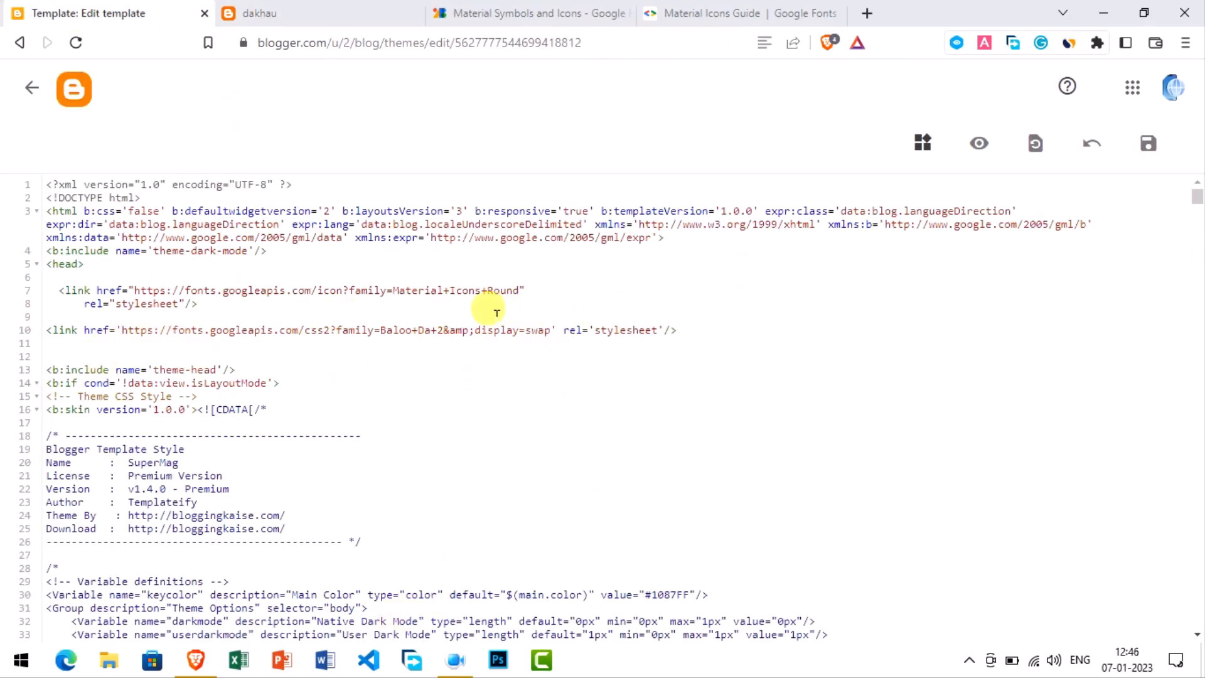
left_click(521, 290)
left_click(1148, 146)
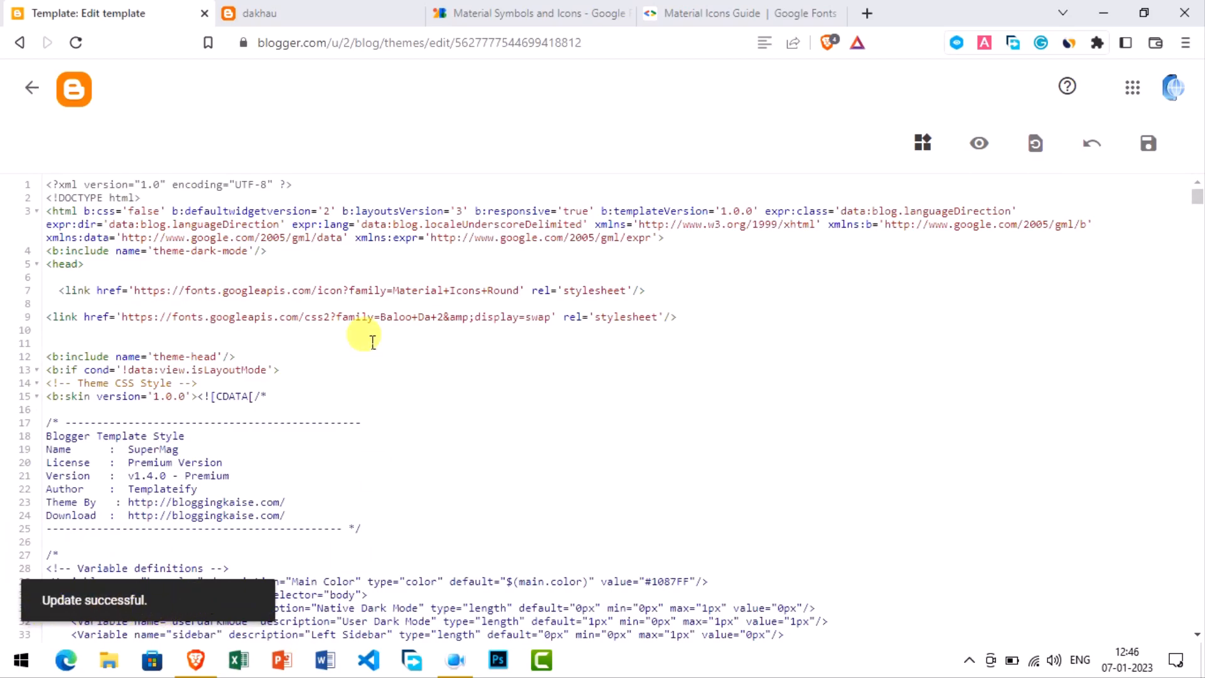
Add an empty <style></style> block on new lines below the Material Icons Round stylesheet link
left_click(662, 295)
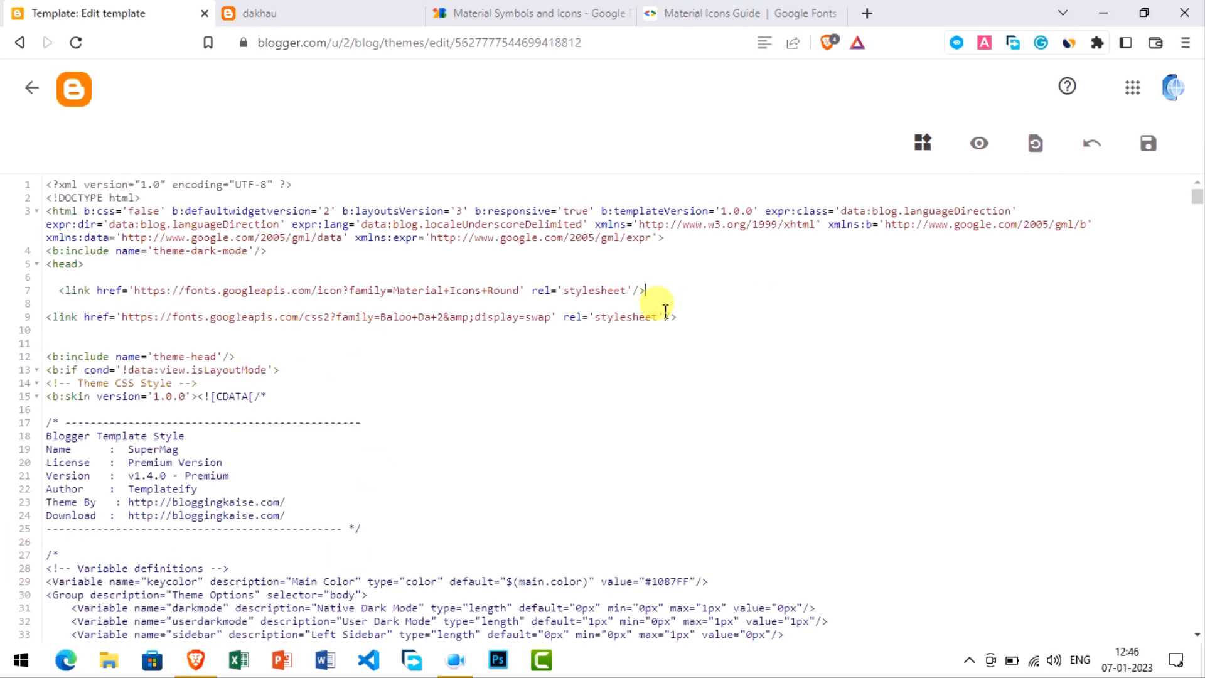
key("Return")
key("Return")
key("Return")
key("Return")
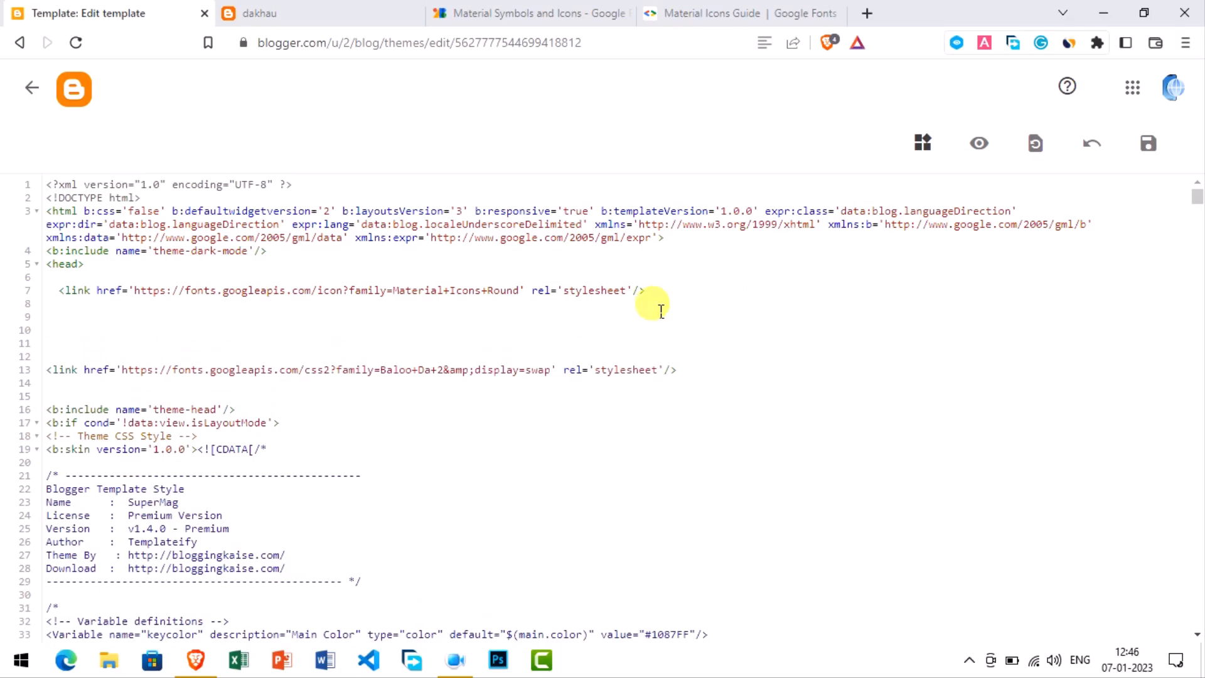
left_click(73, 315)
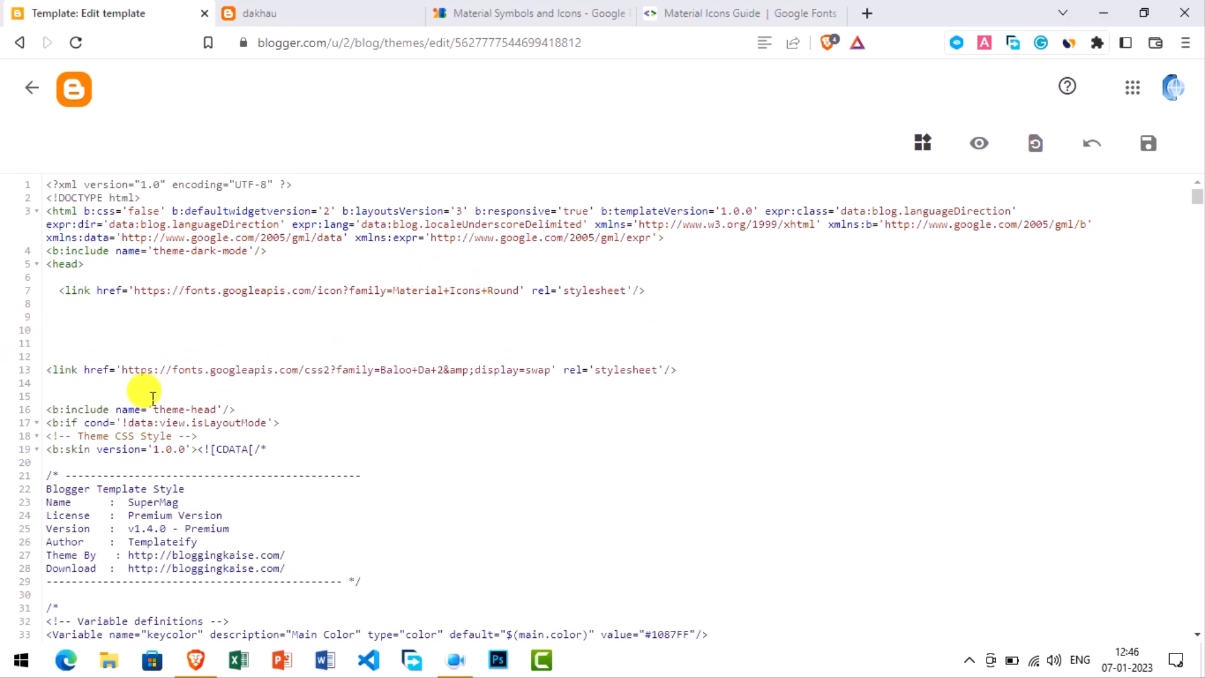
type("<style>")
key("Return")
type("</")
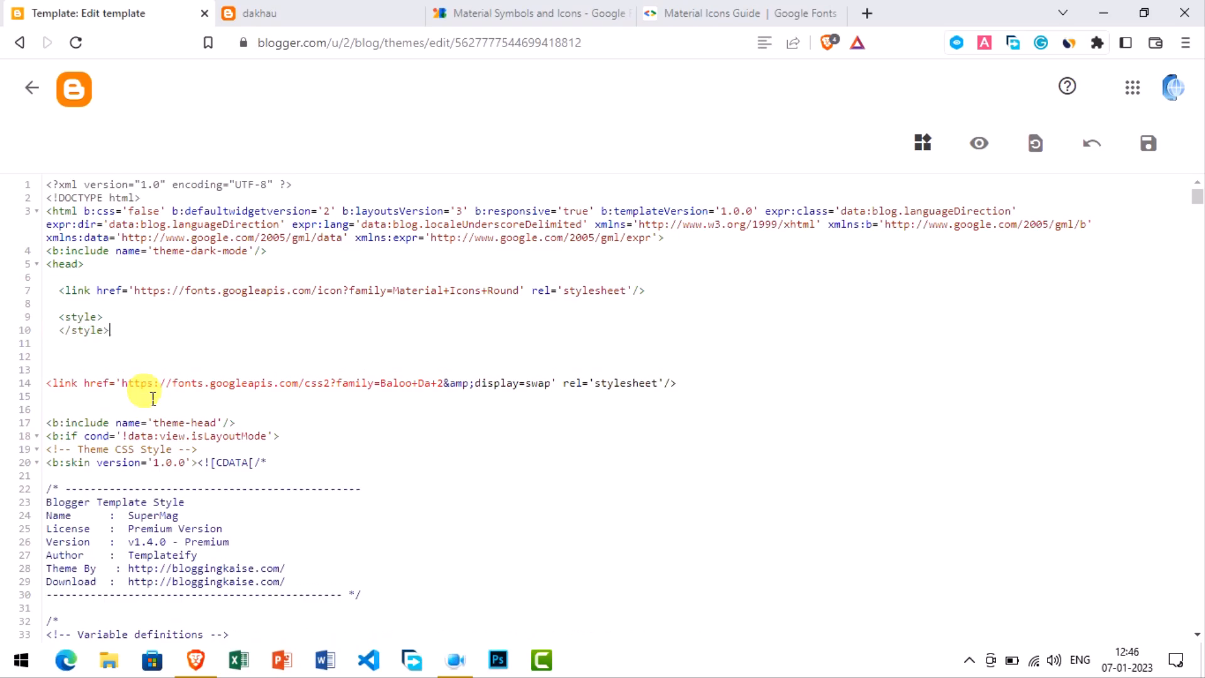
key("Return")
key("Return")
key("Return")
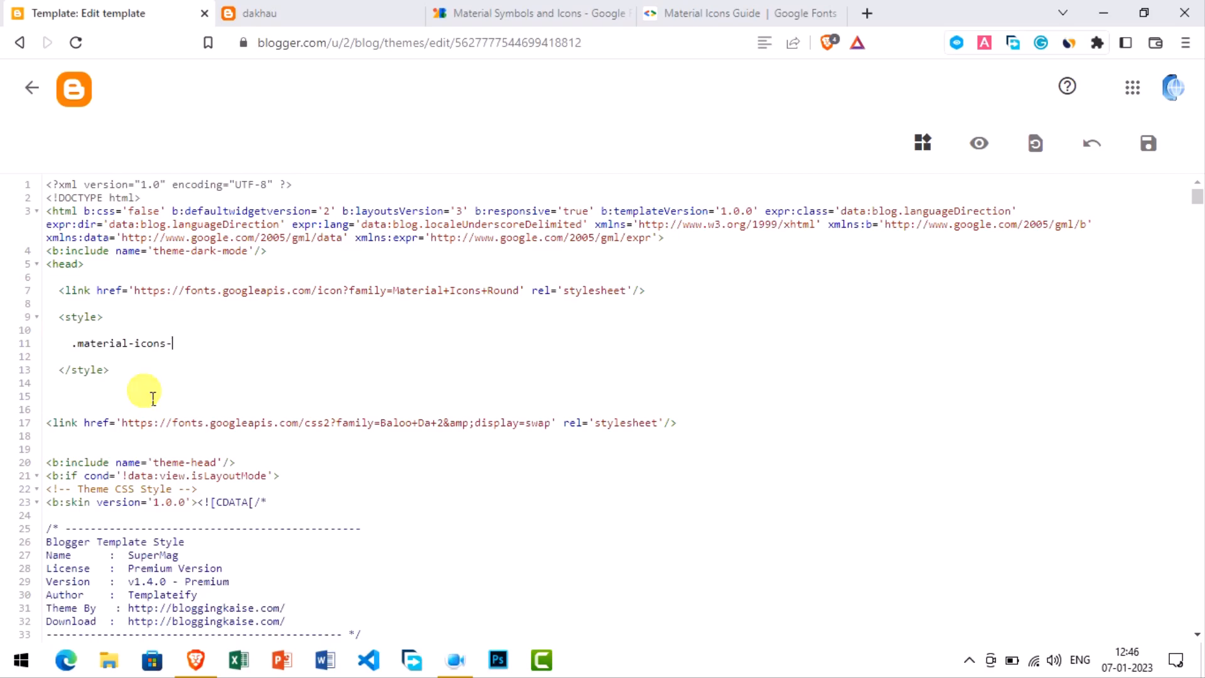
Write a .material-icons-round CSS rule in the style block with vertical-align:middle; and font-size:unset;
type("nd{")
key("Return")
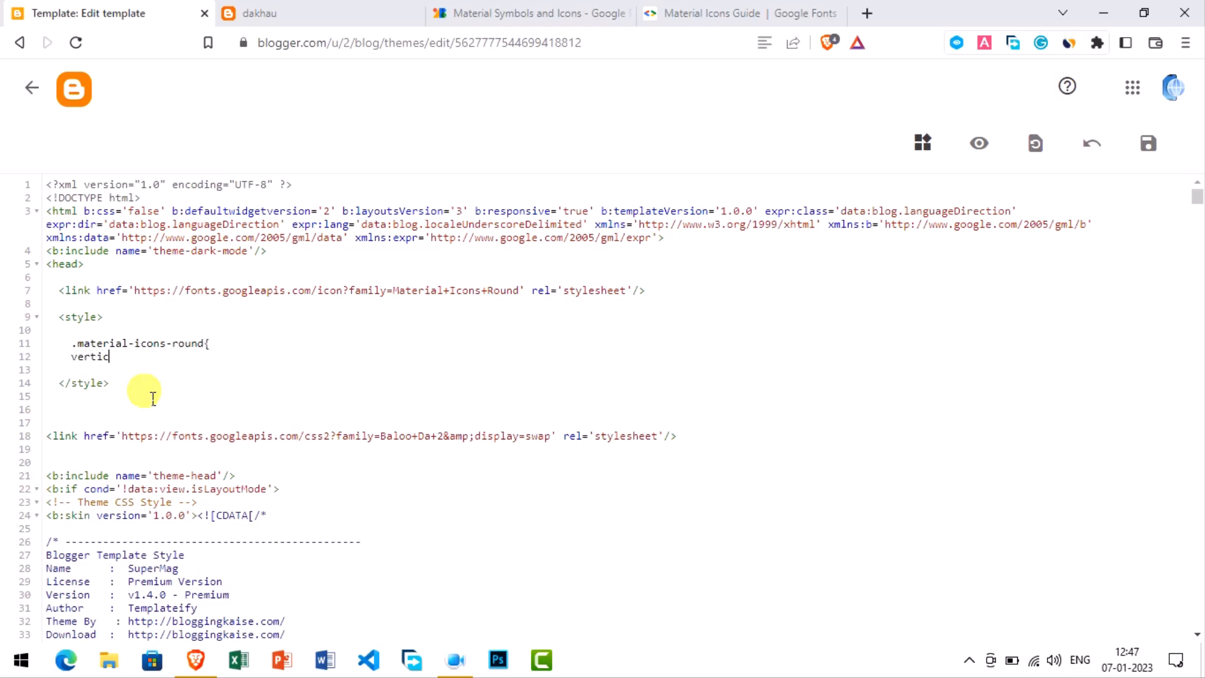
type("vertical-align:")
type("middle;")
key("Return")
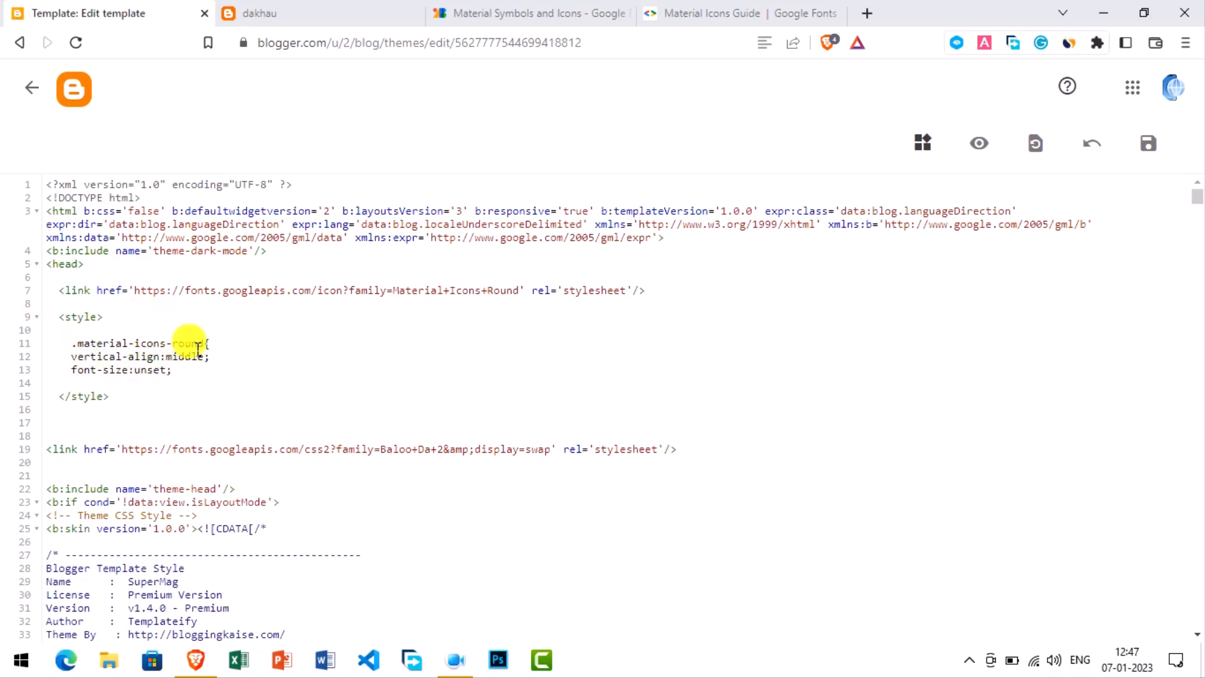
Switch to Google Fonts and check the Home icon's embed class in the Outlined style
key("ctrl+3")
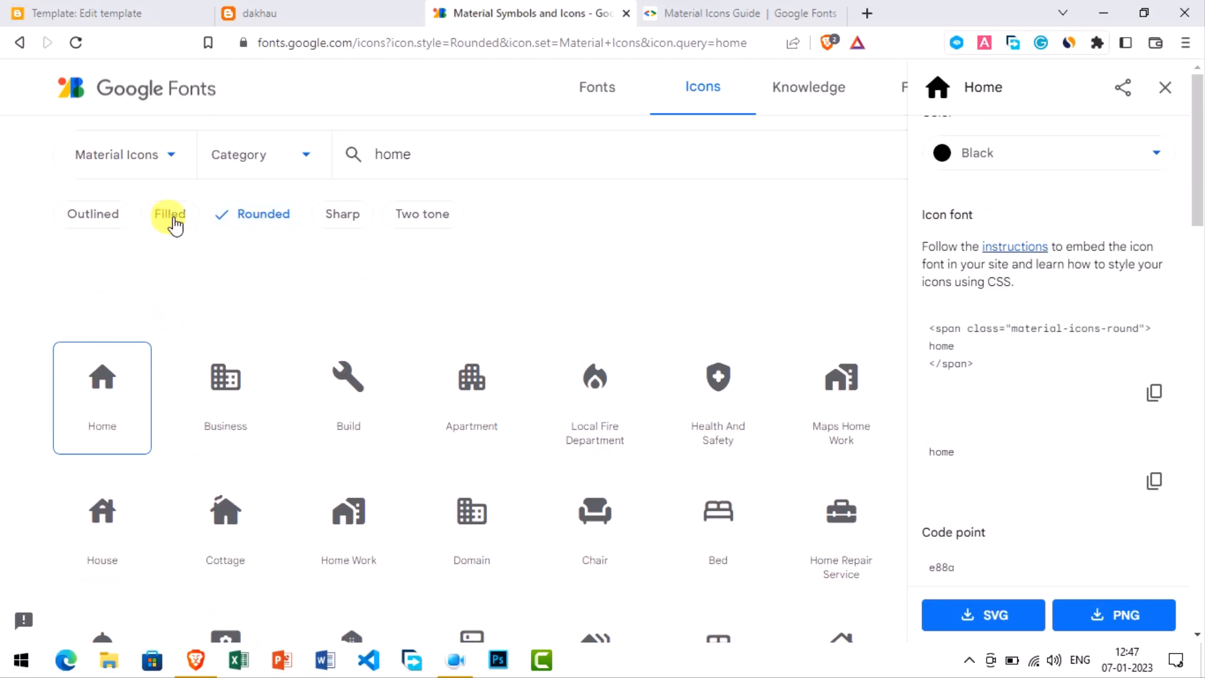
left_click(175, 226)
left_click(116, 223)
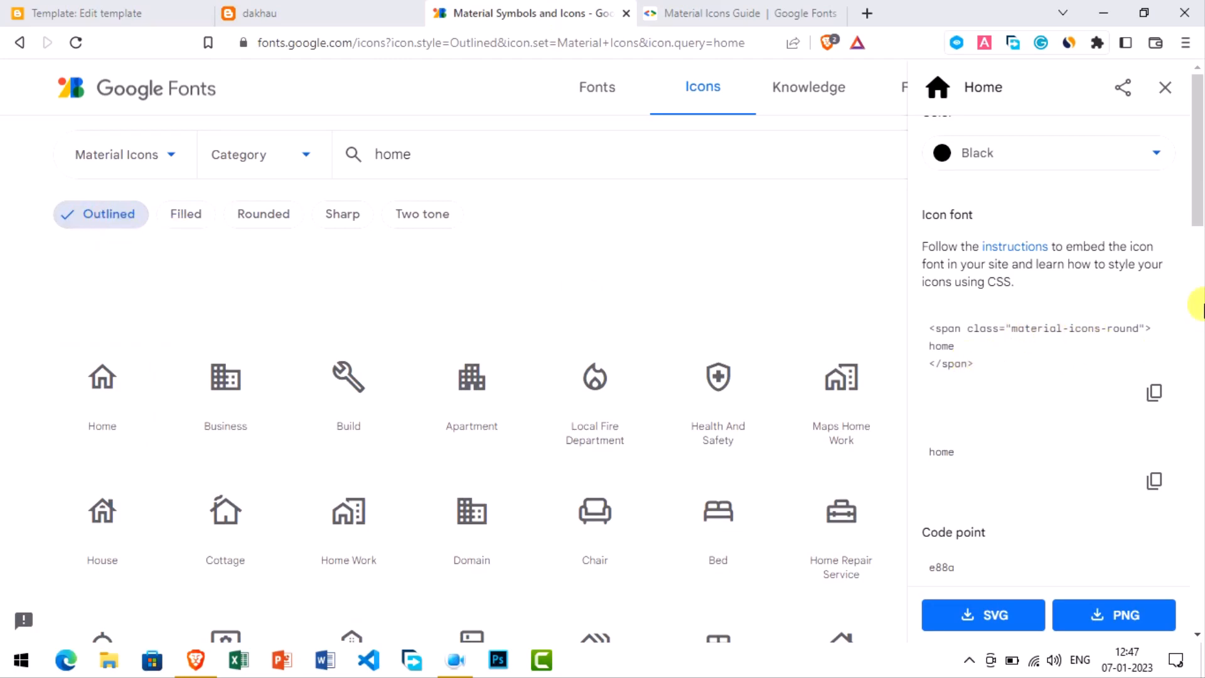
left_click(107, 402)
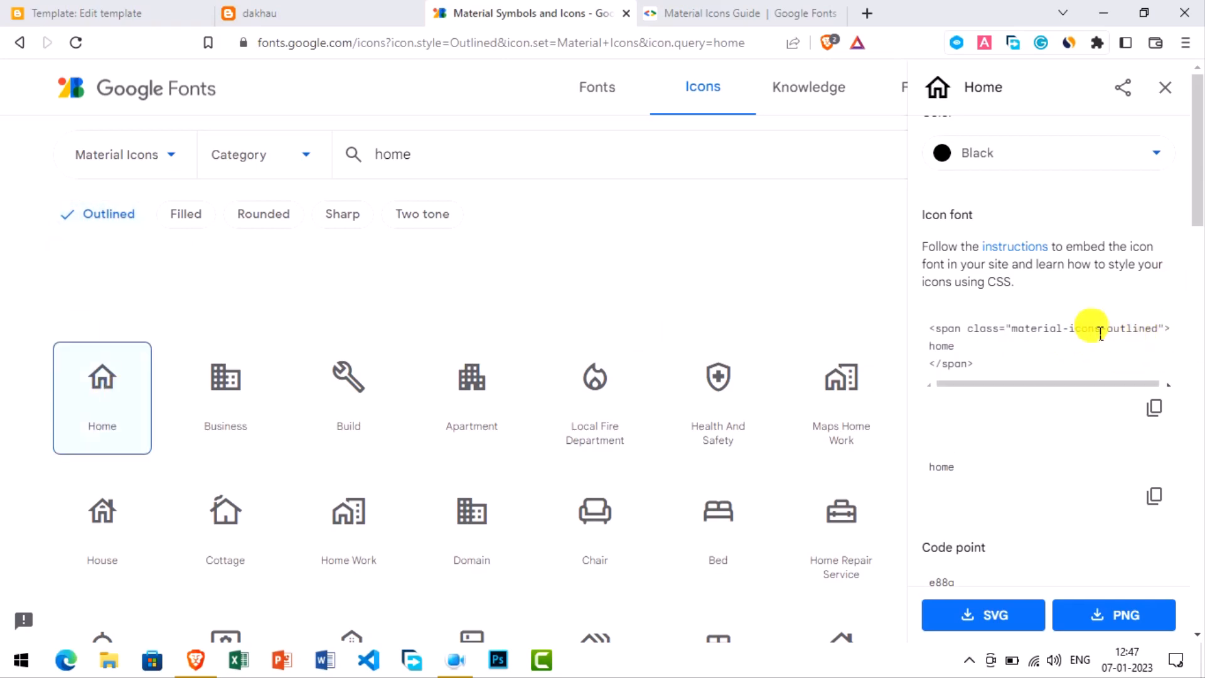
Return to the Blogger theme code and save the theme with the new icon CSS
left_click(121, 13)
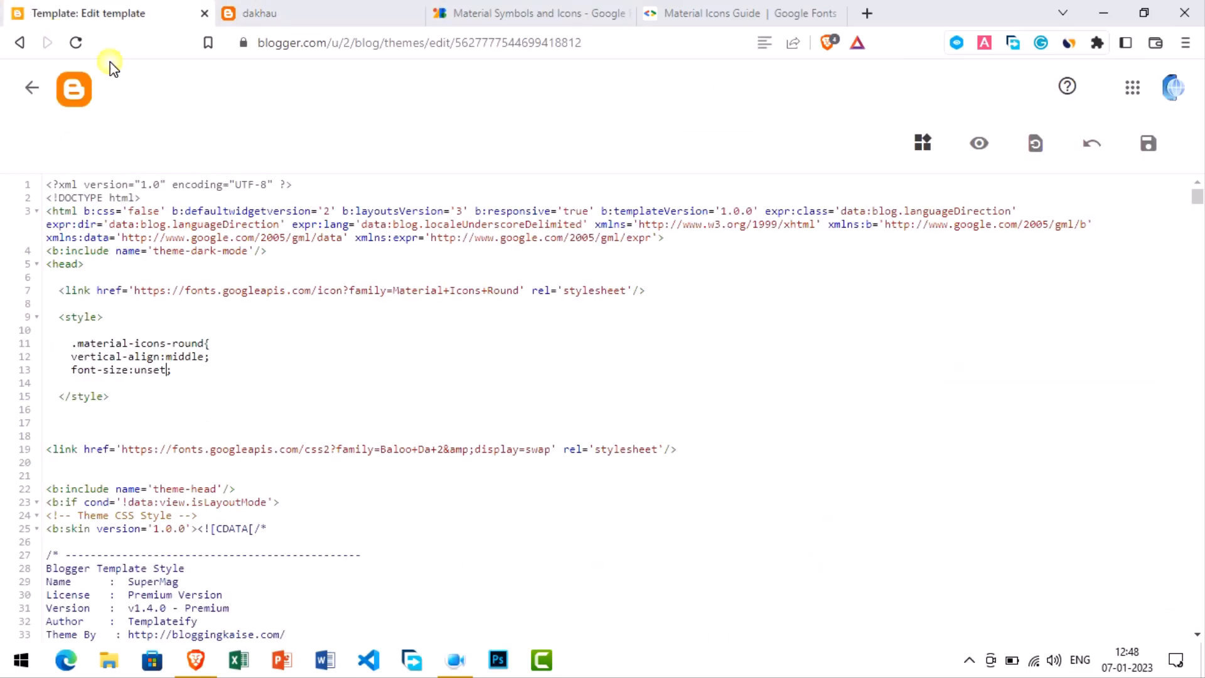
left_click(168, 369)
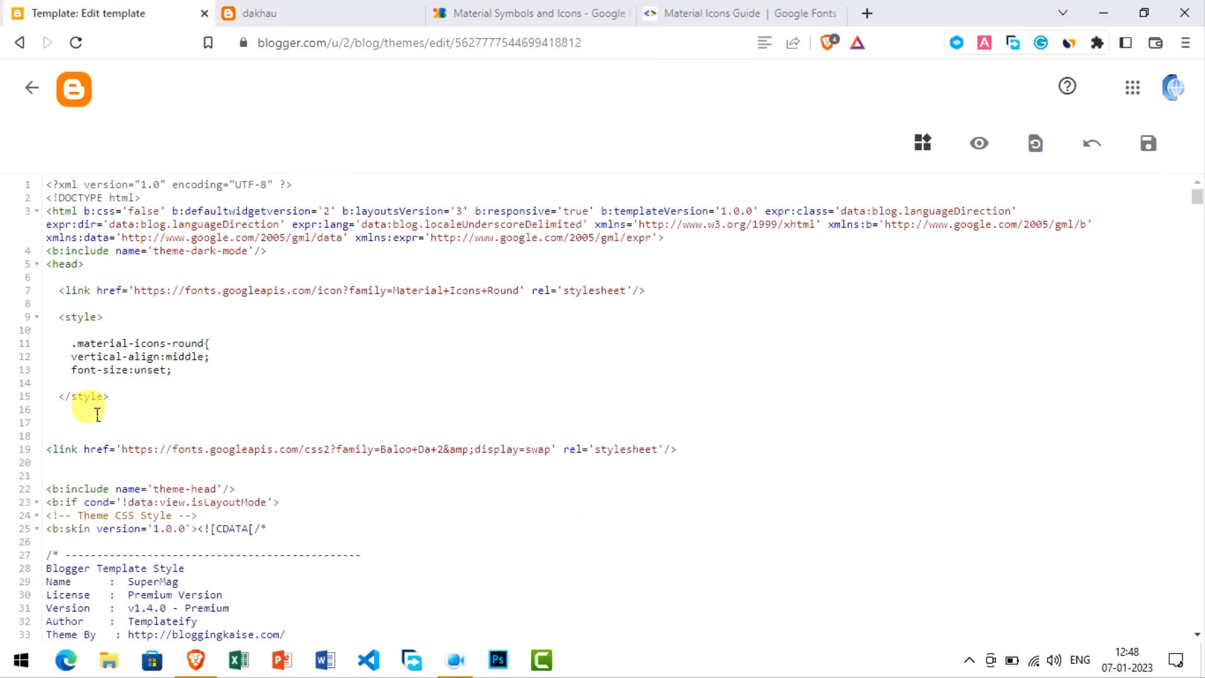
left_click(1149, 142)
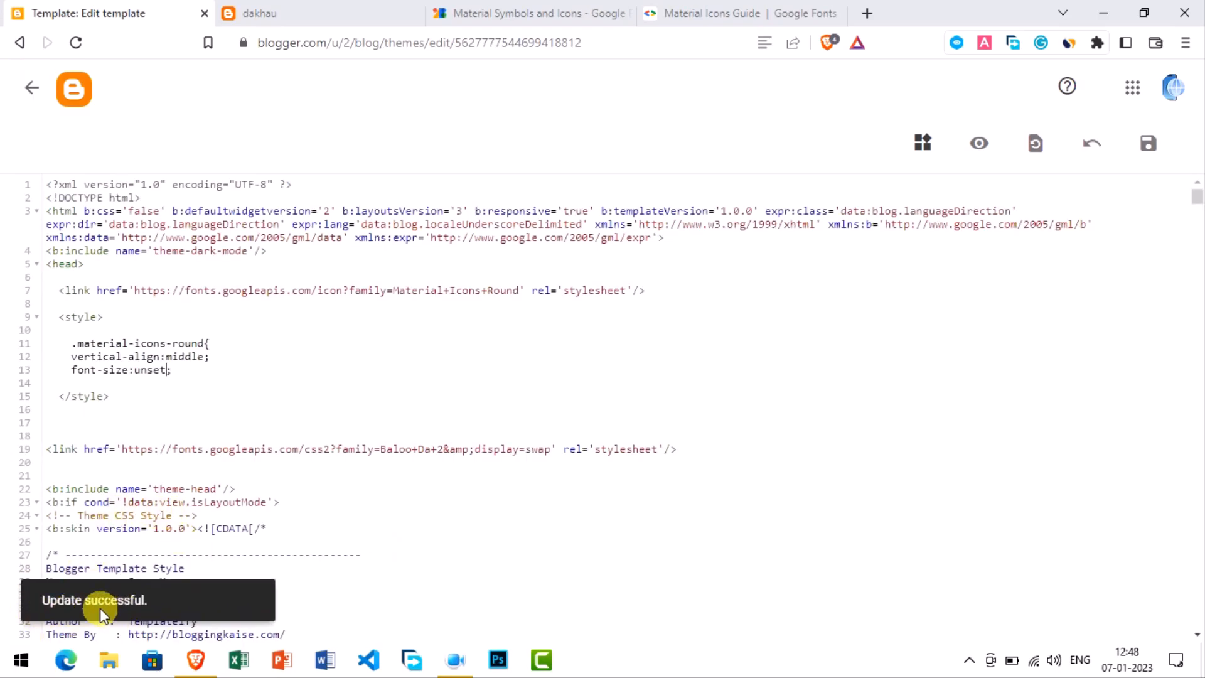
Leave the theme code editor, open the blog's Layout and open the Header Menu link list for configuration
left_click(31, 88)
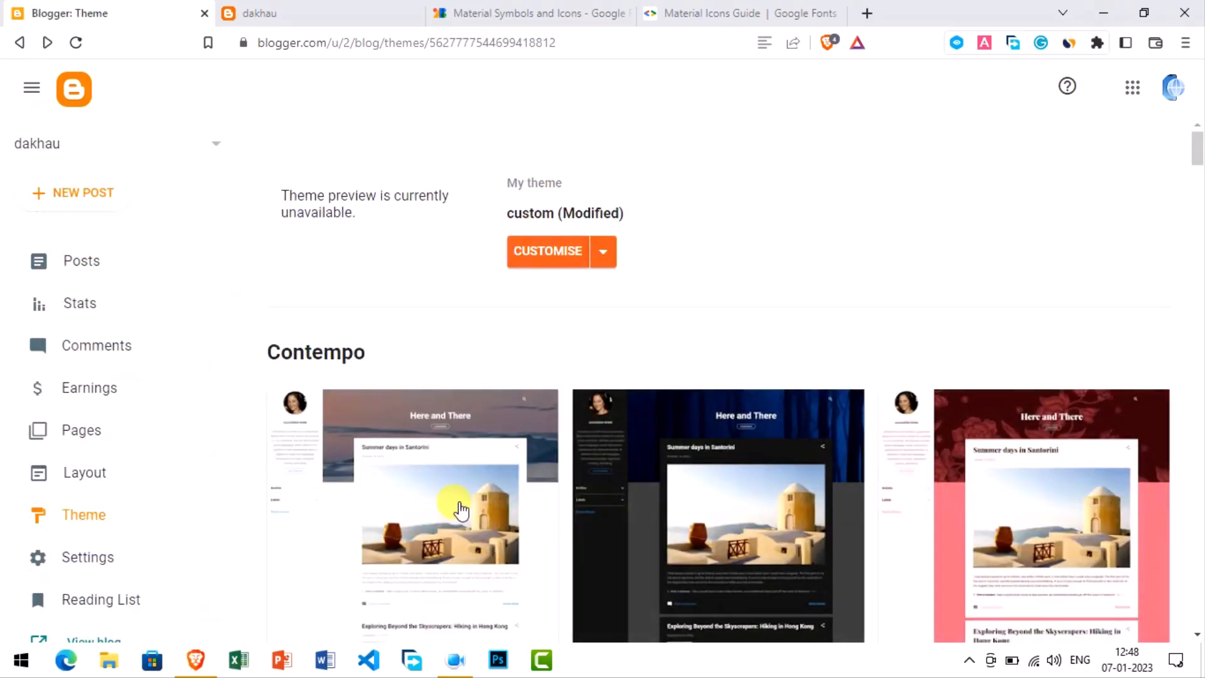
left_click(95, 474)
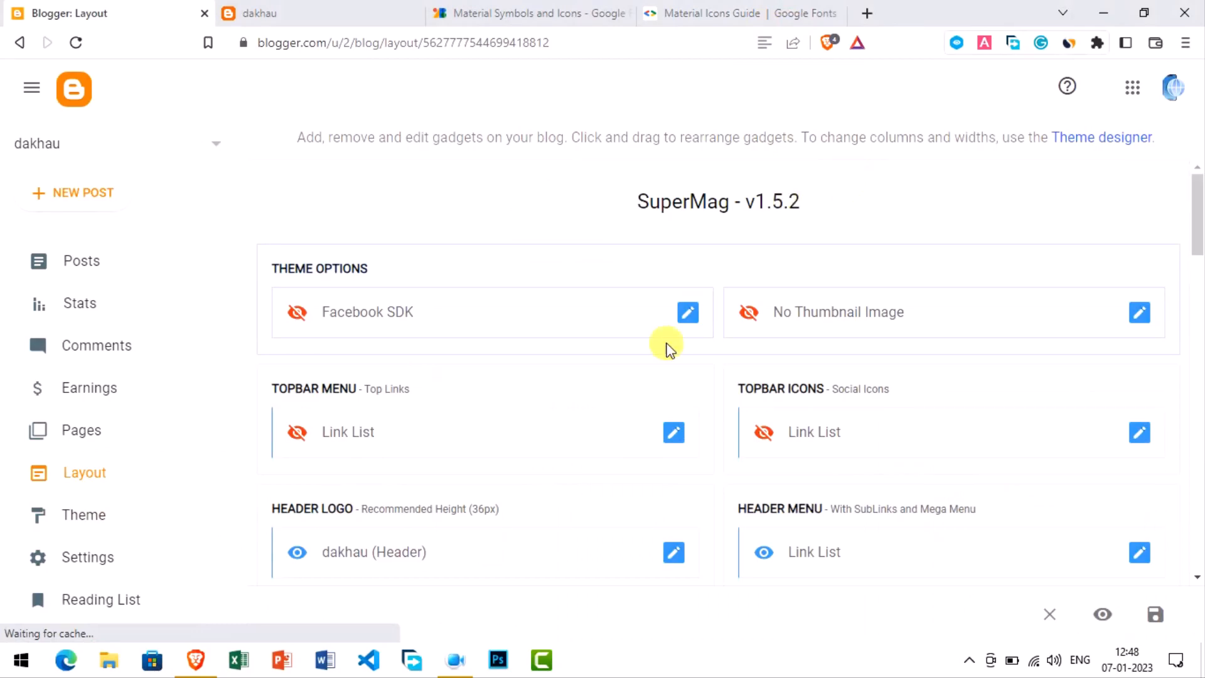
scroll(740, 516, "down", 3)
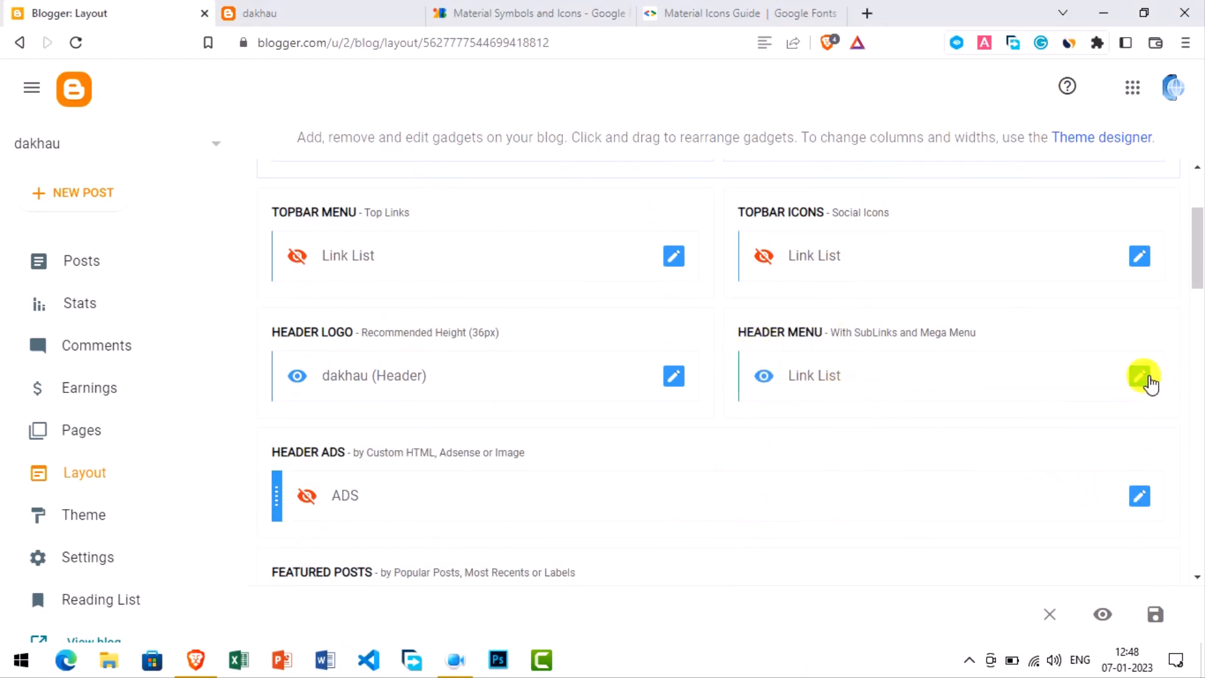
left_click(1147, 381)
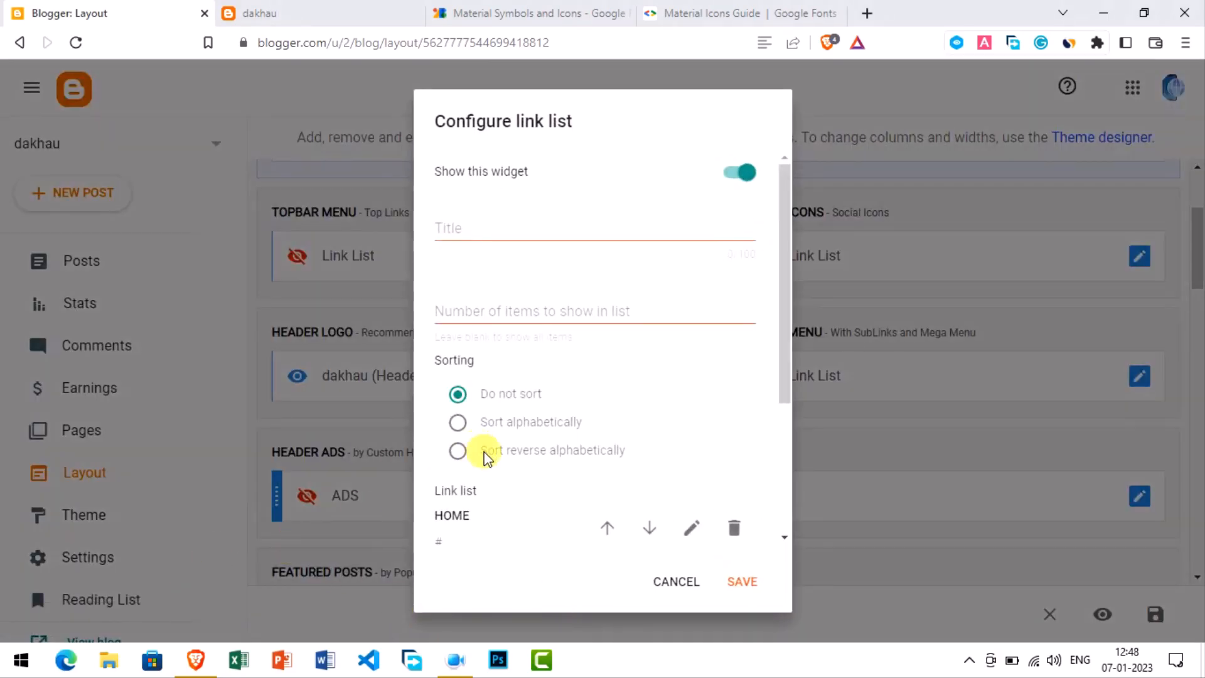
scroll(490, 465, "down", 3)
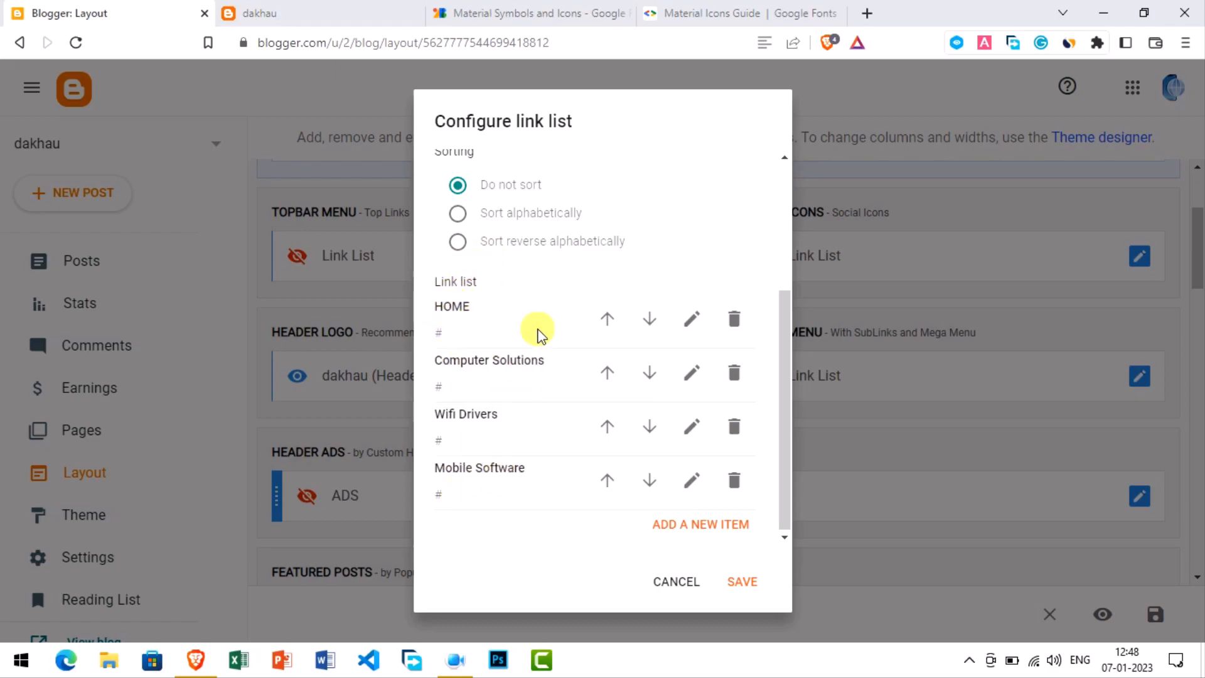
Edit the HOME link's site name and insert <i class="material-icons-round> before its text
left_click(694, 322)
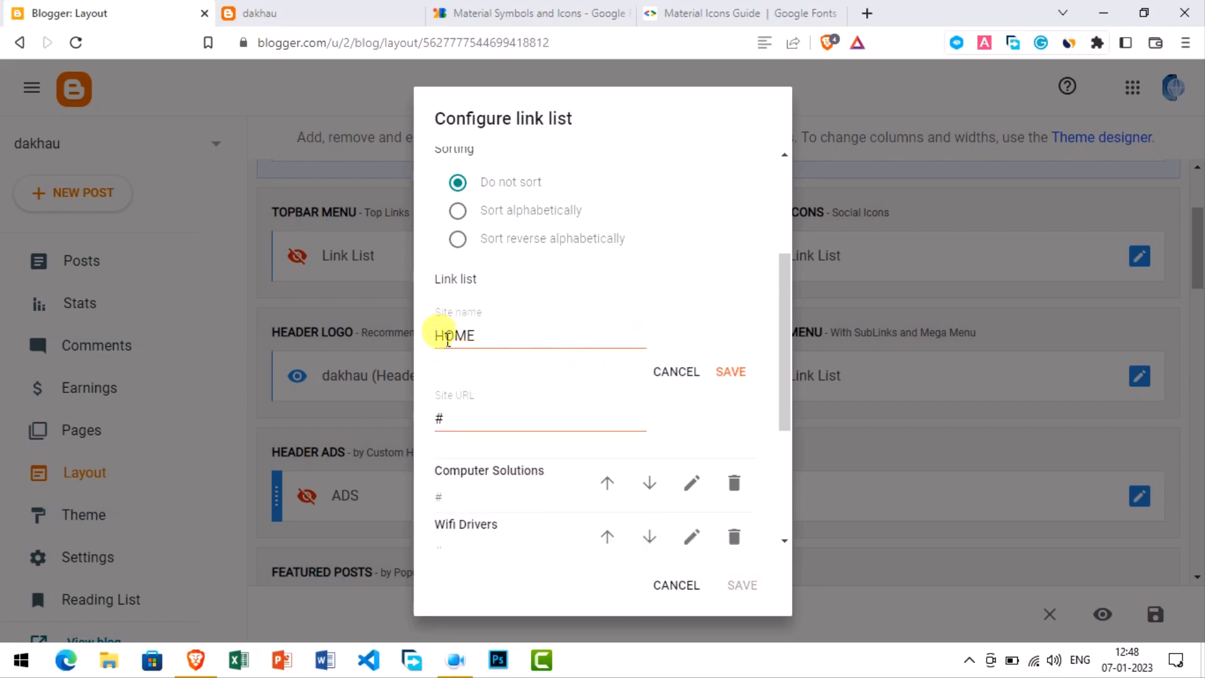
left_click(445, 339)
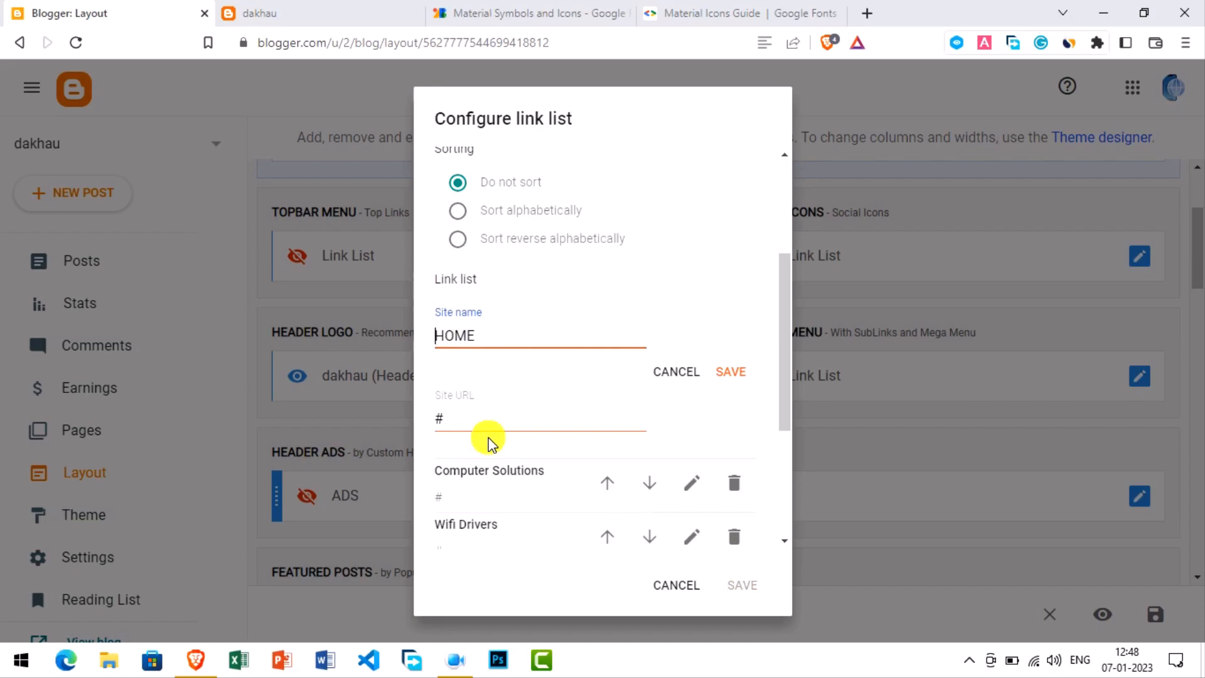
type("<i class")
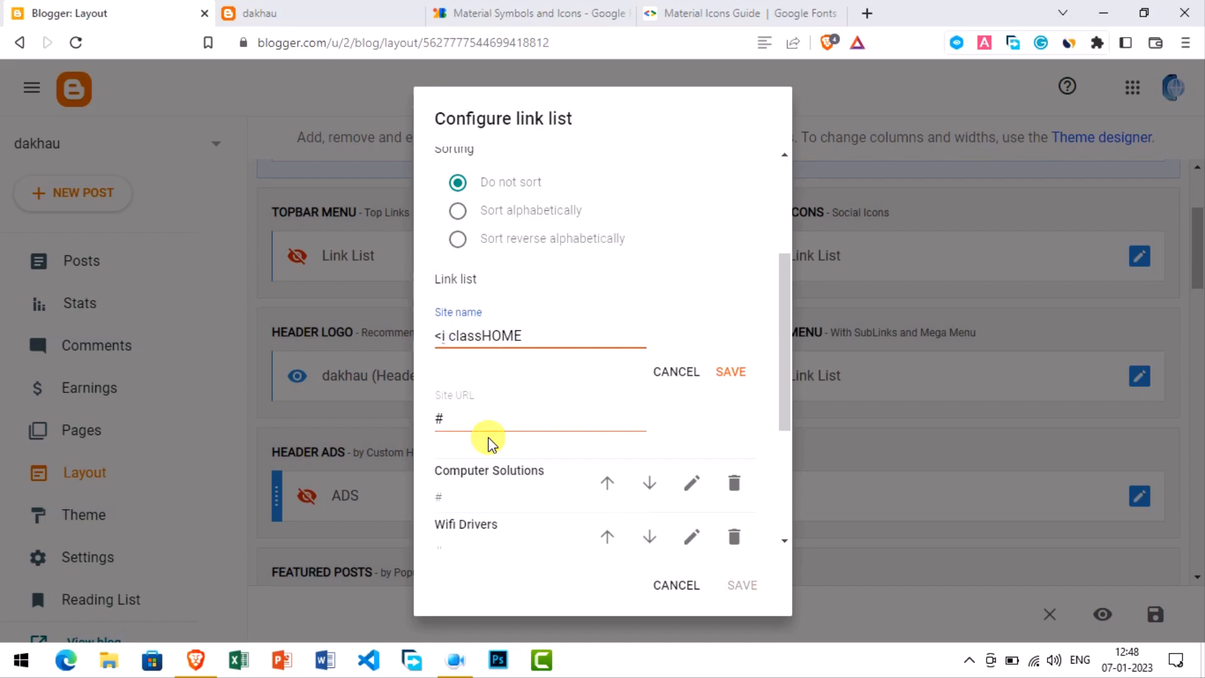
type("+")
type("\"material")
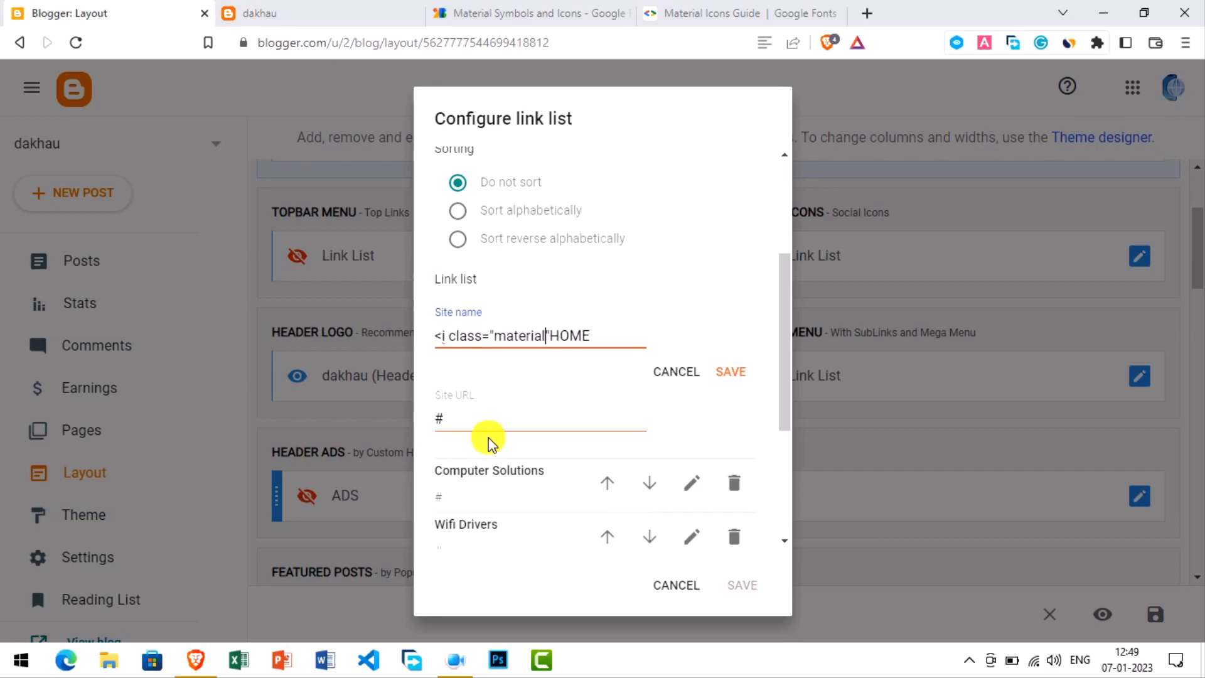
type("-icons-round>HC")
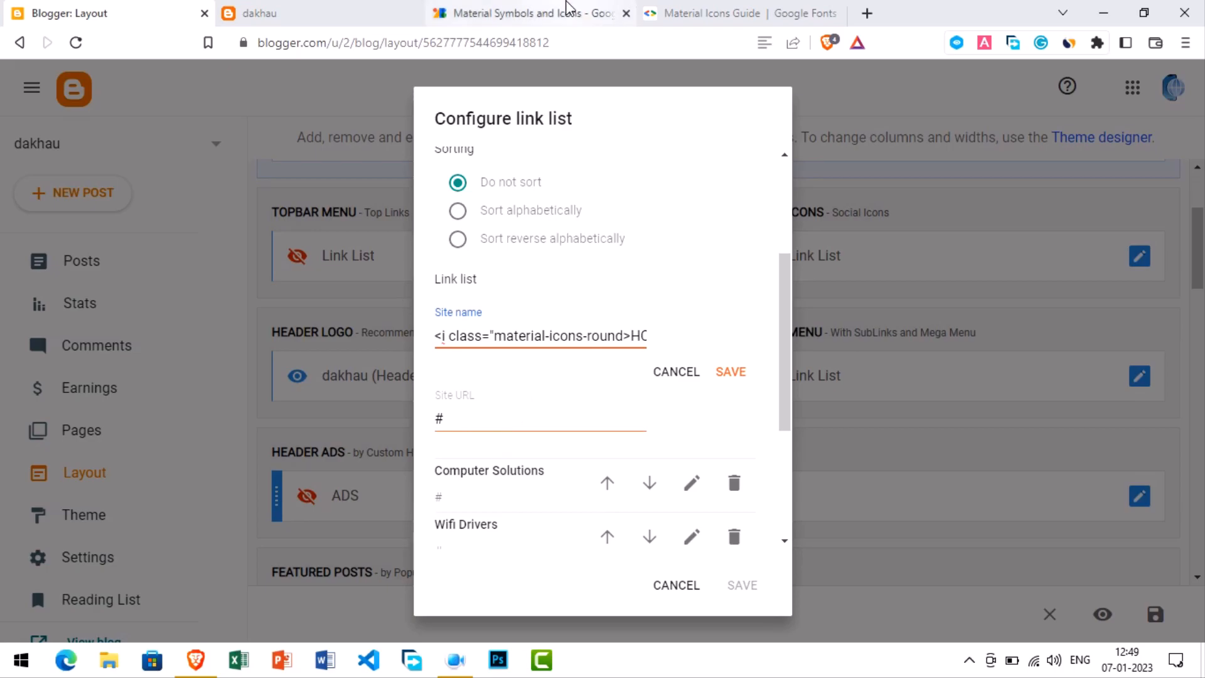
On Google Fonts, select the Home icon in the Rounded style and copy its icon name
left_click(527, 13)
left_click(276, 221)
left_click(116, 394)
scroll(1192, 483, "down", 3)
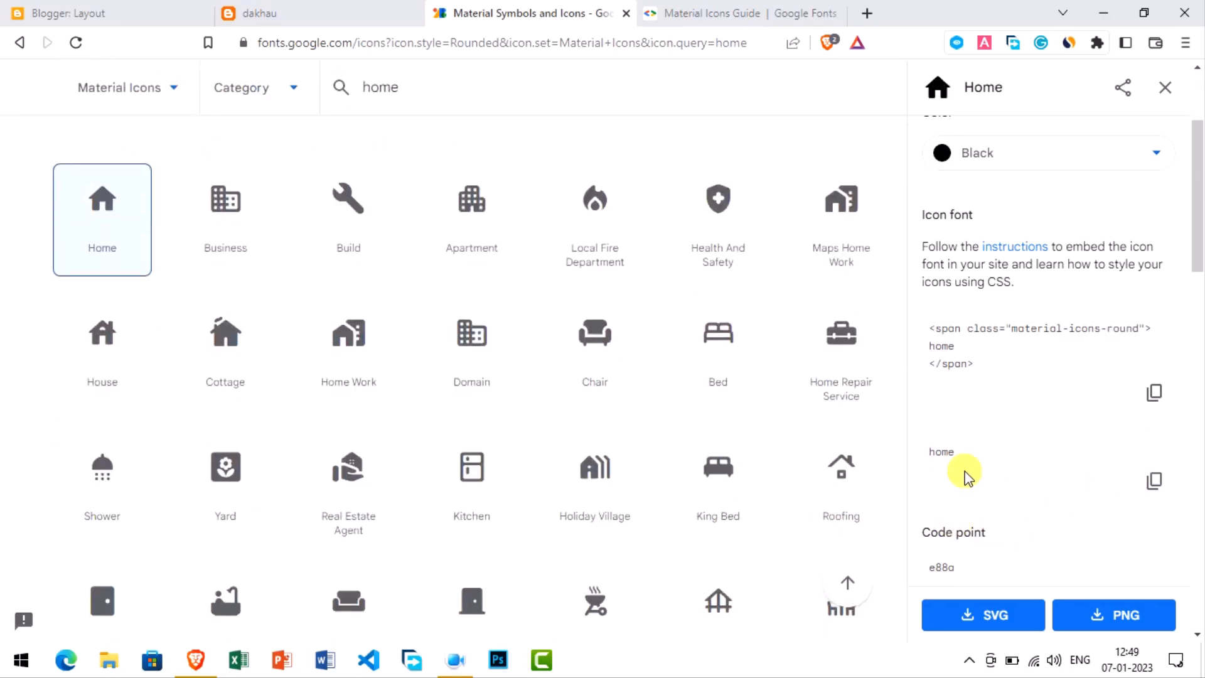
mouse_move(926, 452)
left_mouse_down()
mouse_move(953, 460)
mouse_move(962, 527)
mouse_move(938, 533)
mouse_move(938, 449)
left_mouse_up()
left_click(1155, 482)
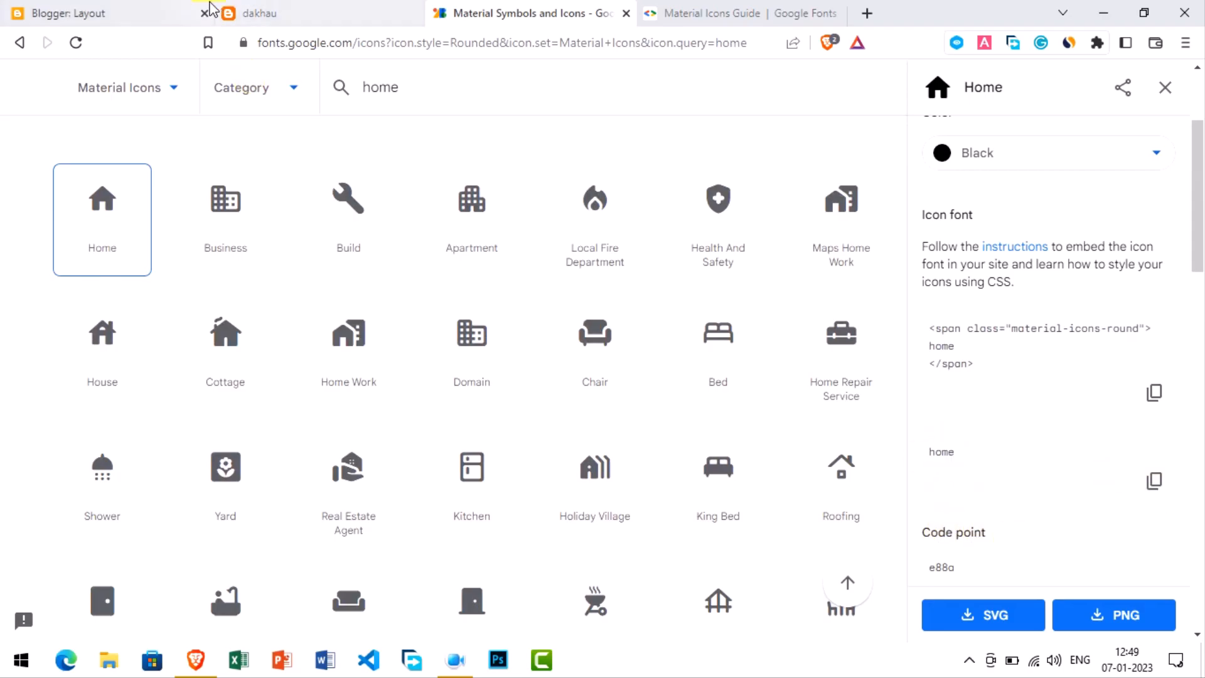
Return to the Blogger link list and add the icon name with its closing tag, home</i>, to the site name
left_click(108, 12)
type("home")
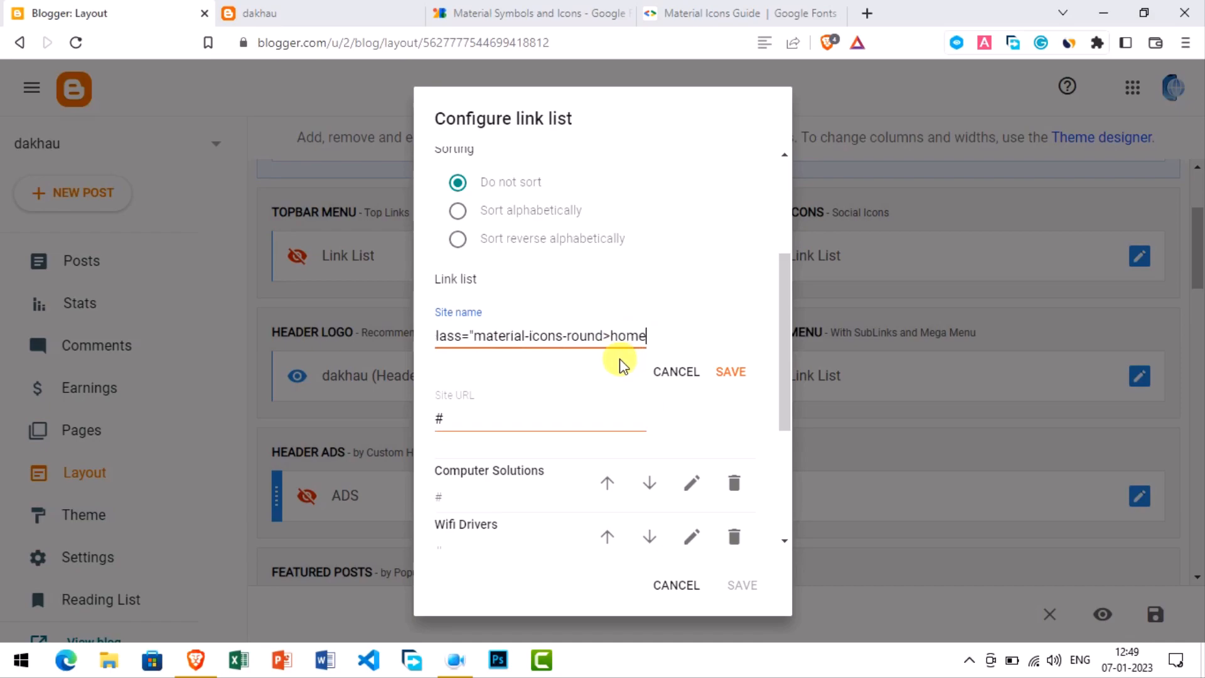
type("<")
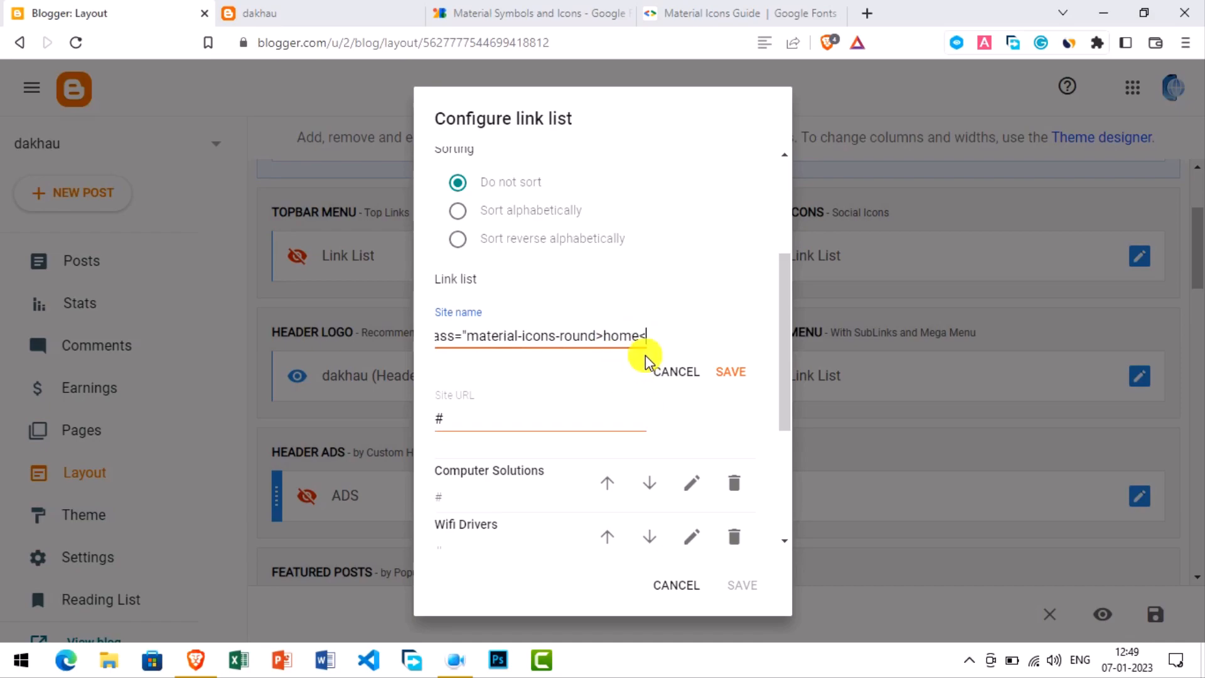
type("/i>")
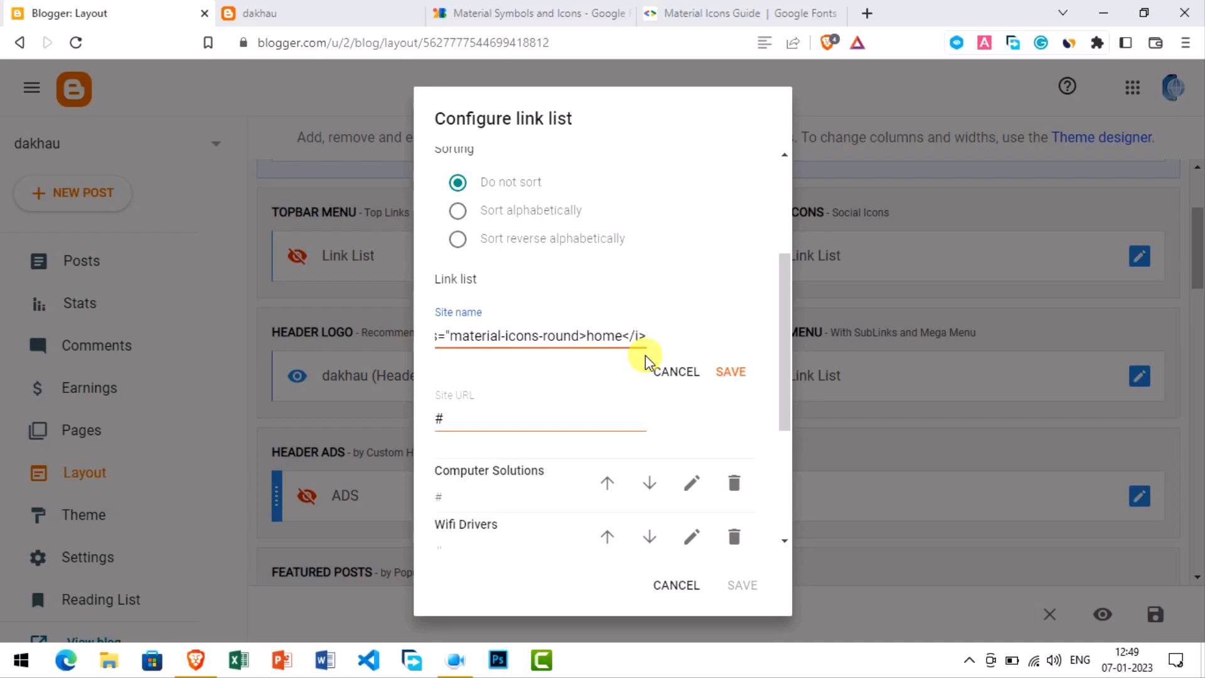
Save the HOME link's edited site name and review its icon markup and label text in the link list
left_click(729, 372)
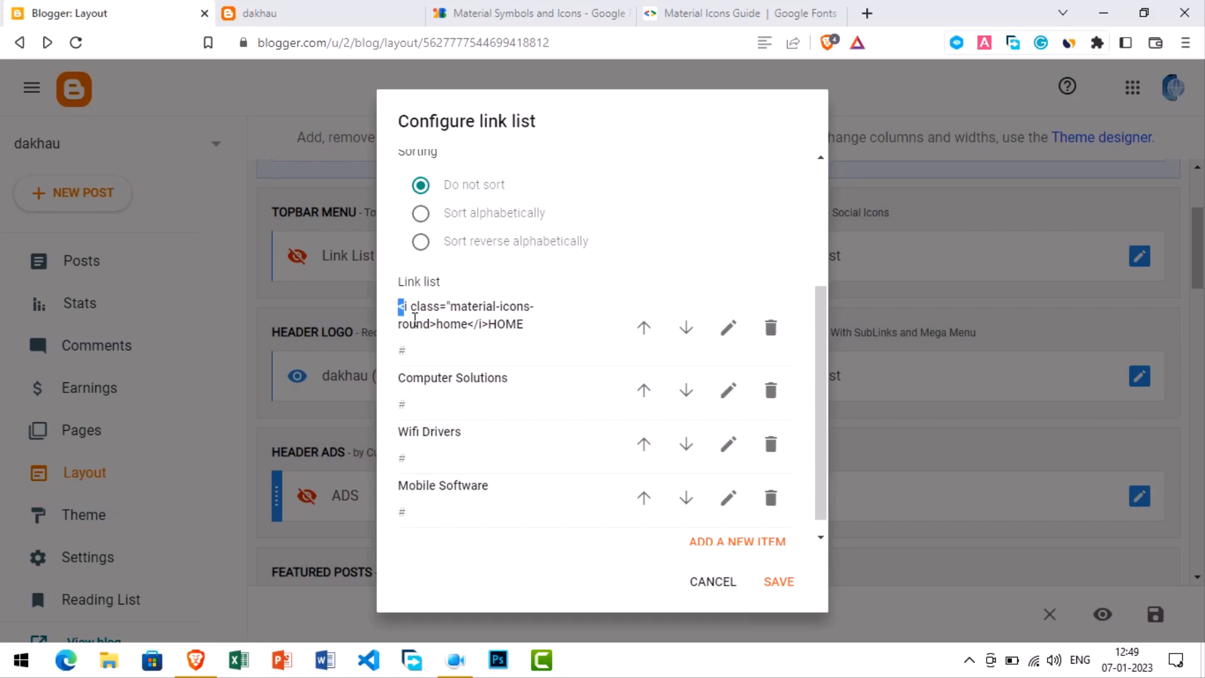
left_click_drag(430, 324, 490, 333)
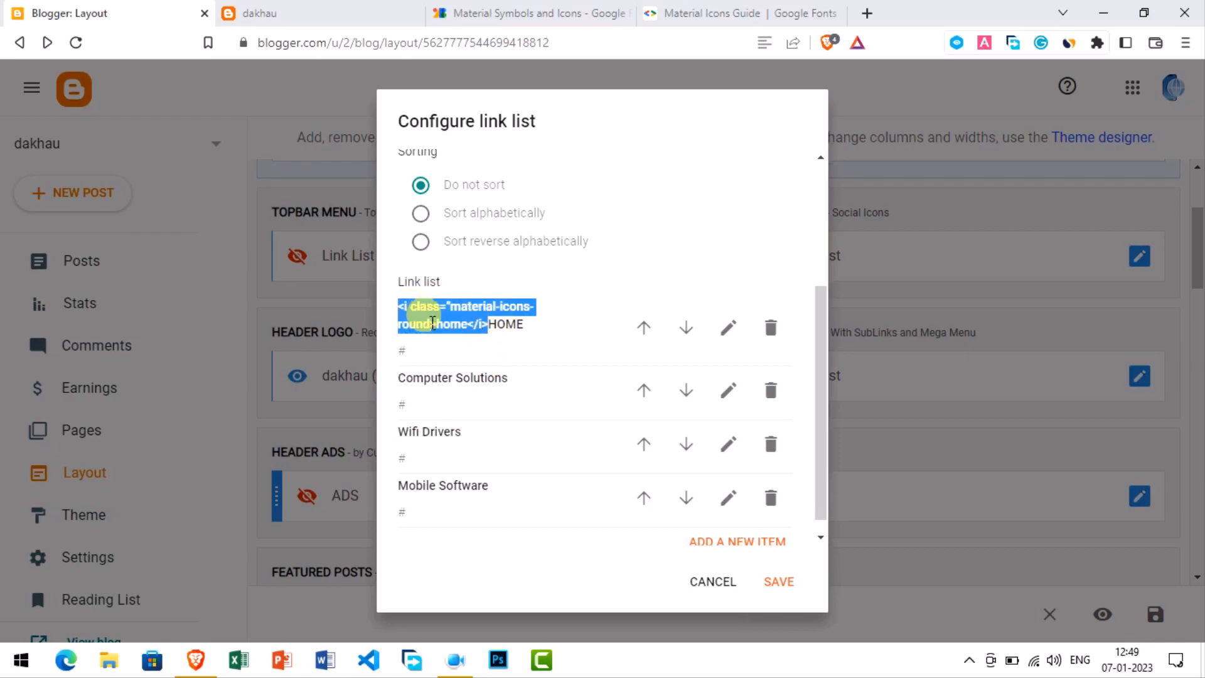
left_click_drag(490, 331, 515, 337)
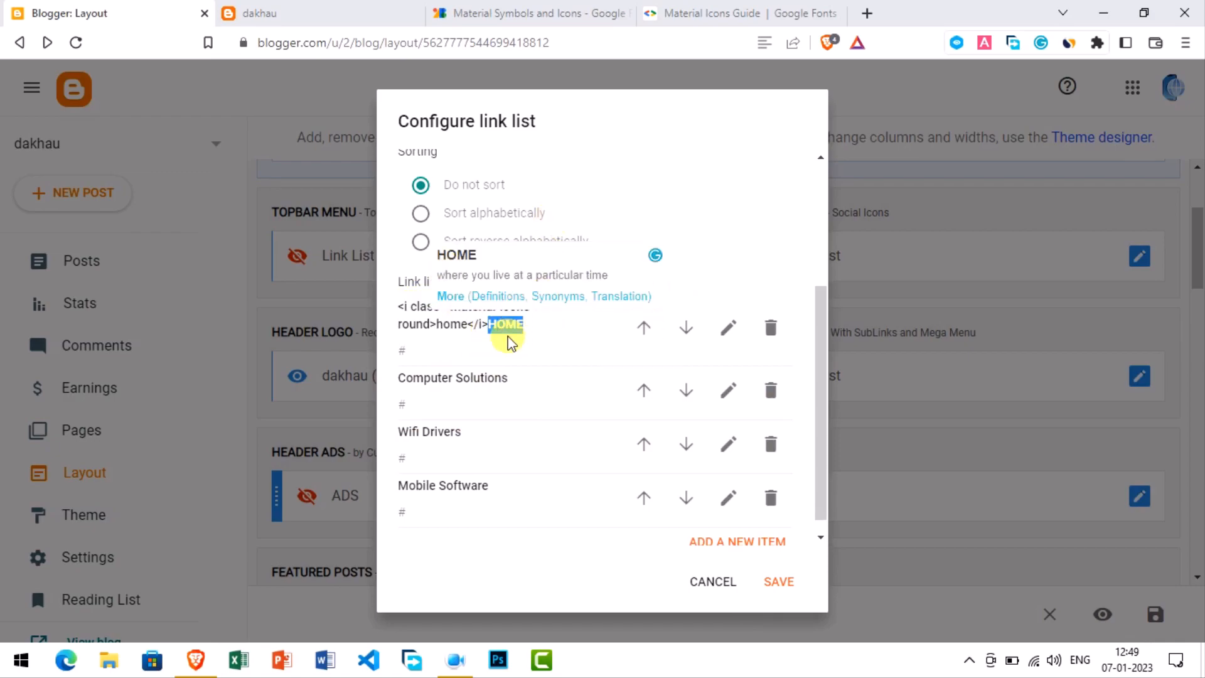
left_click(497, 335)
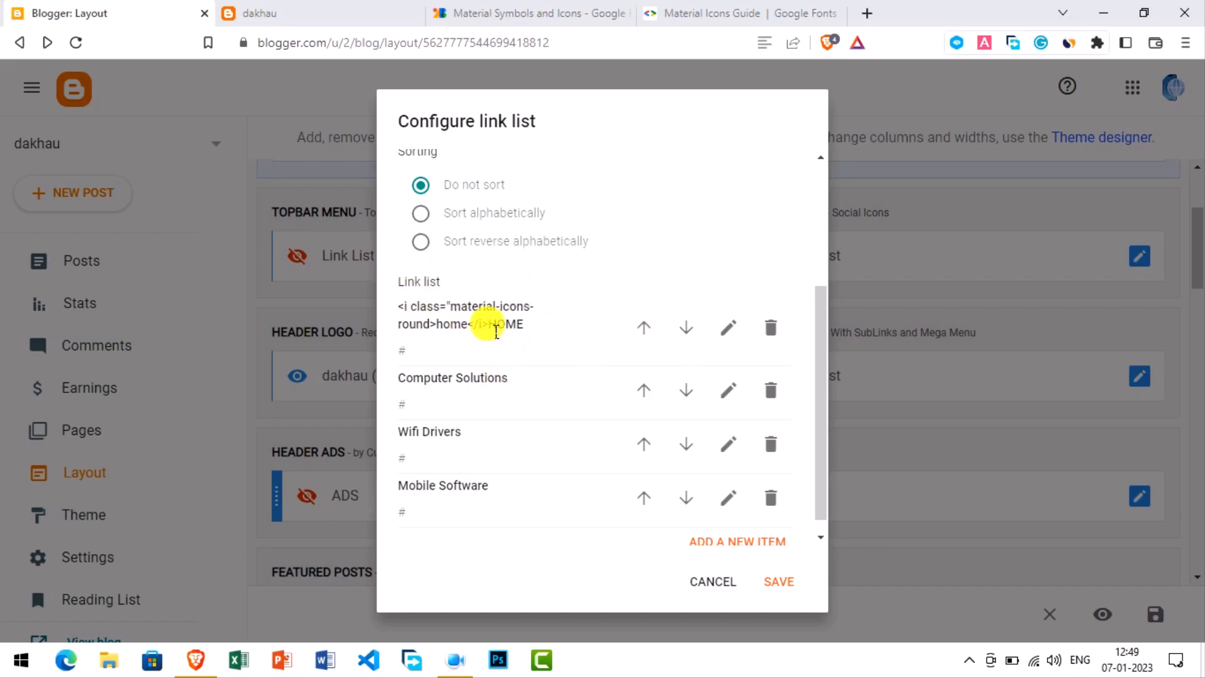
Copy the HOME link's icon markup before the Computer Solutions site name, change the icon name to laptop and save the item
left_click_drag(457, 333, 413, 321)
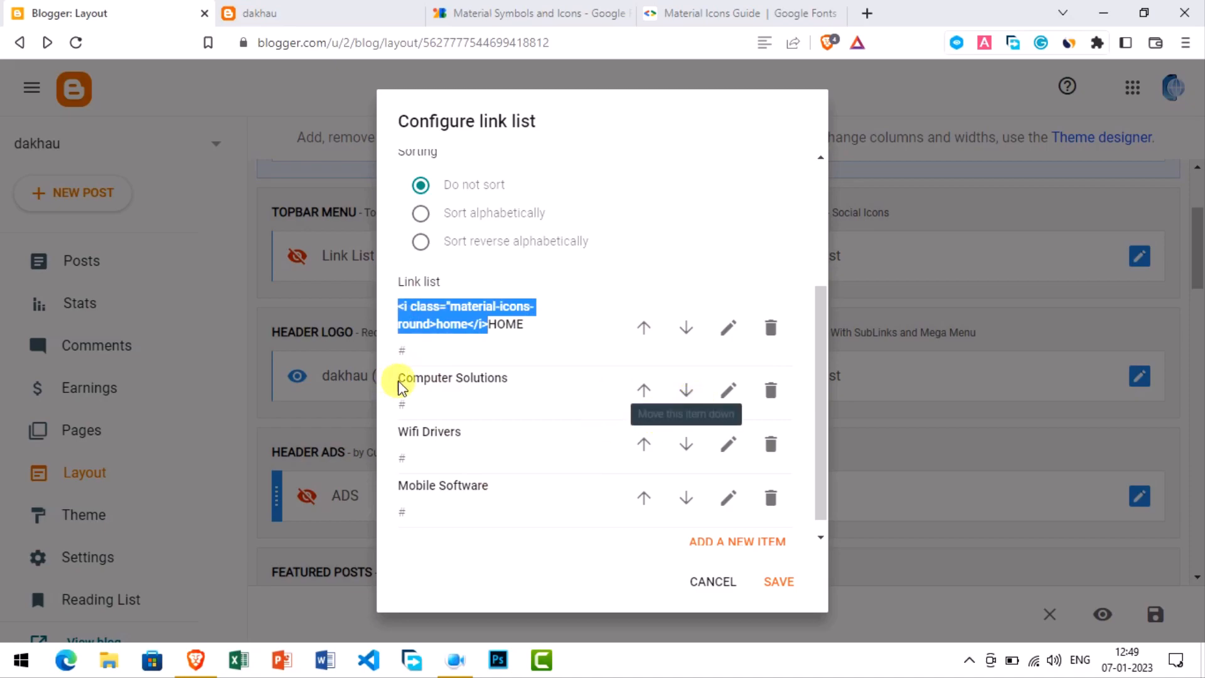
left_click(728, 390)
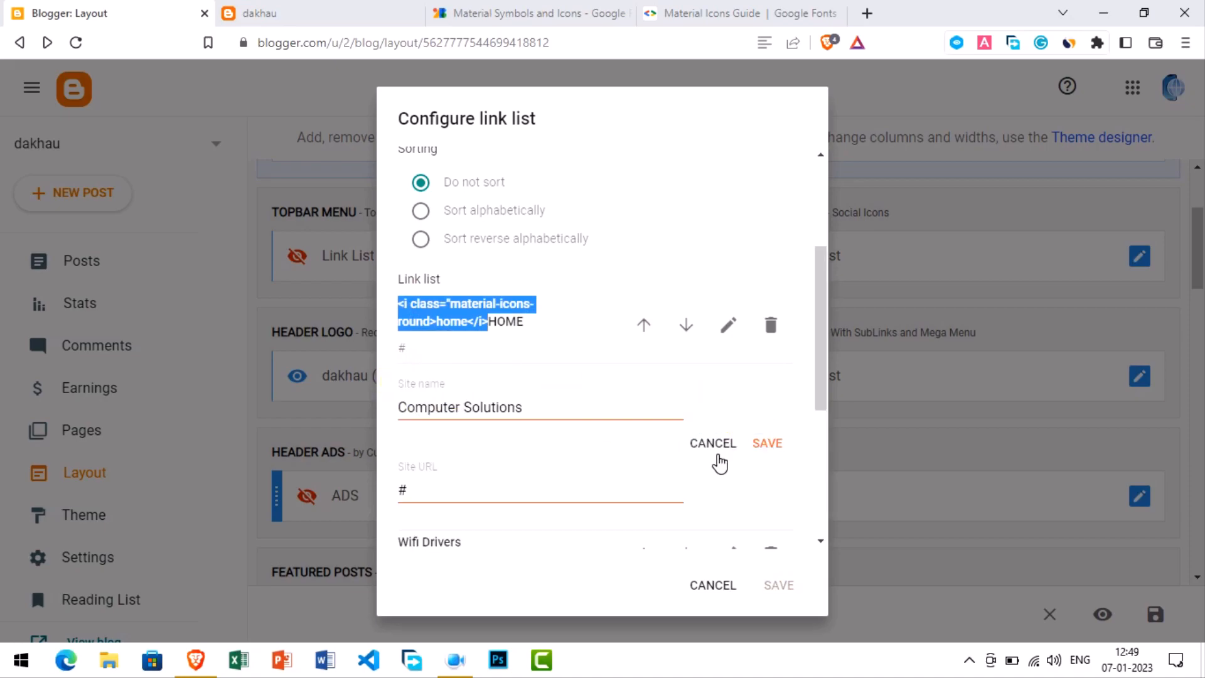
left_click(428, 415)
left_click(408, 416)
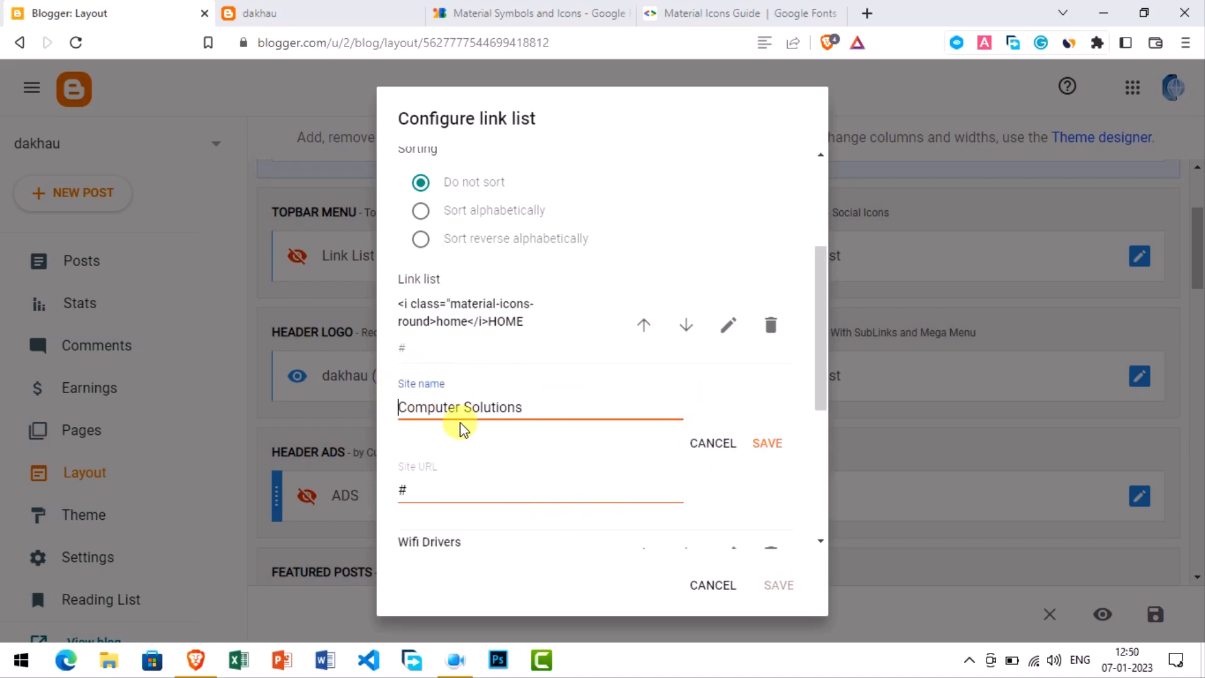
key("ctrl+v")
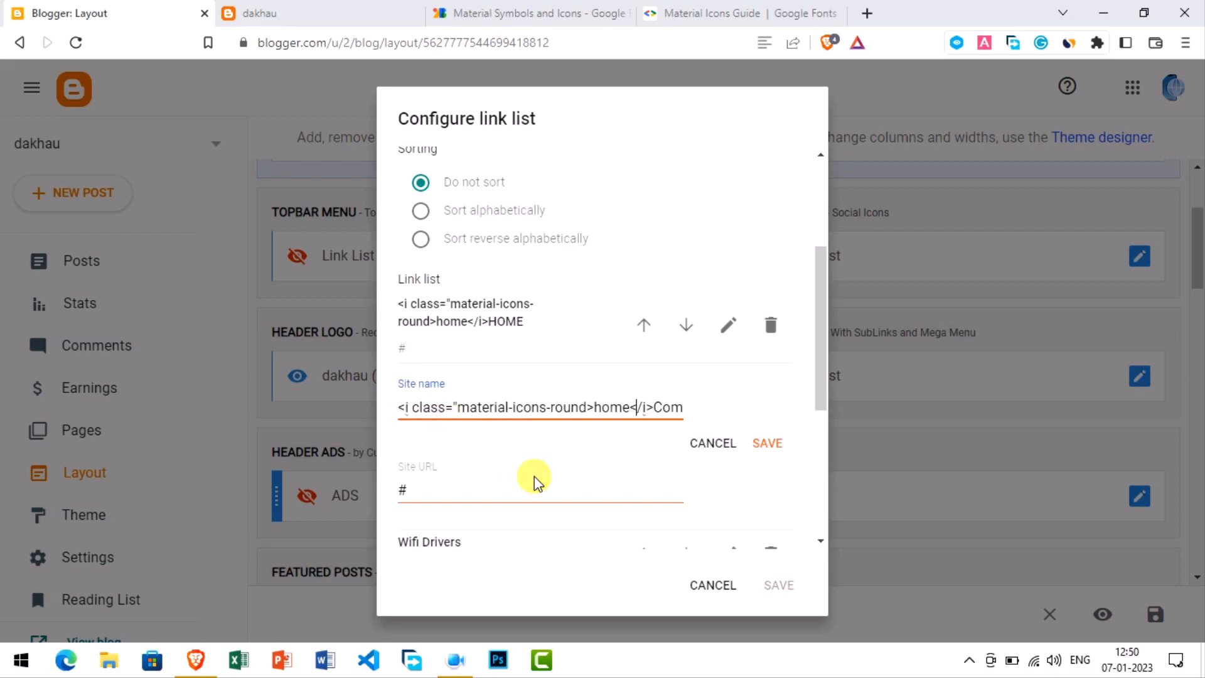
key("BackSpace")
key("BackSpace")
key("BackSpace")
key("BackSpace")
type("laptop")
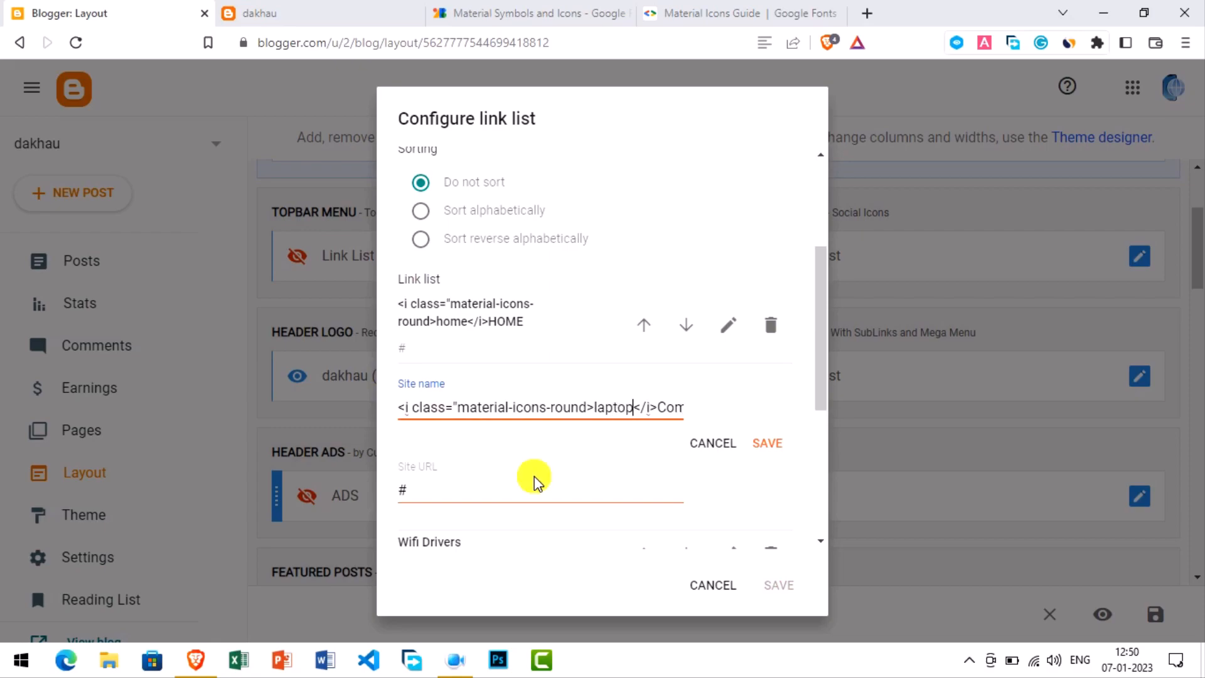
left_click(767, 443)
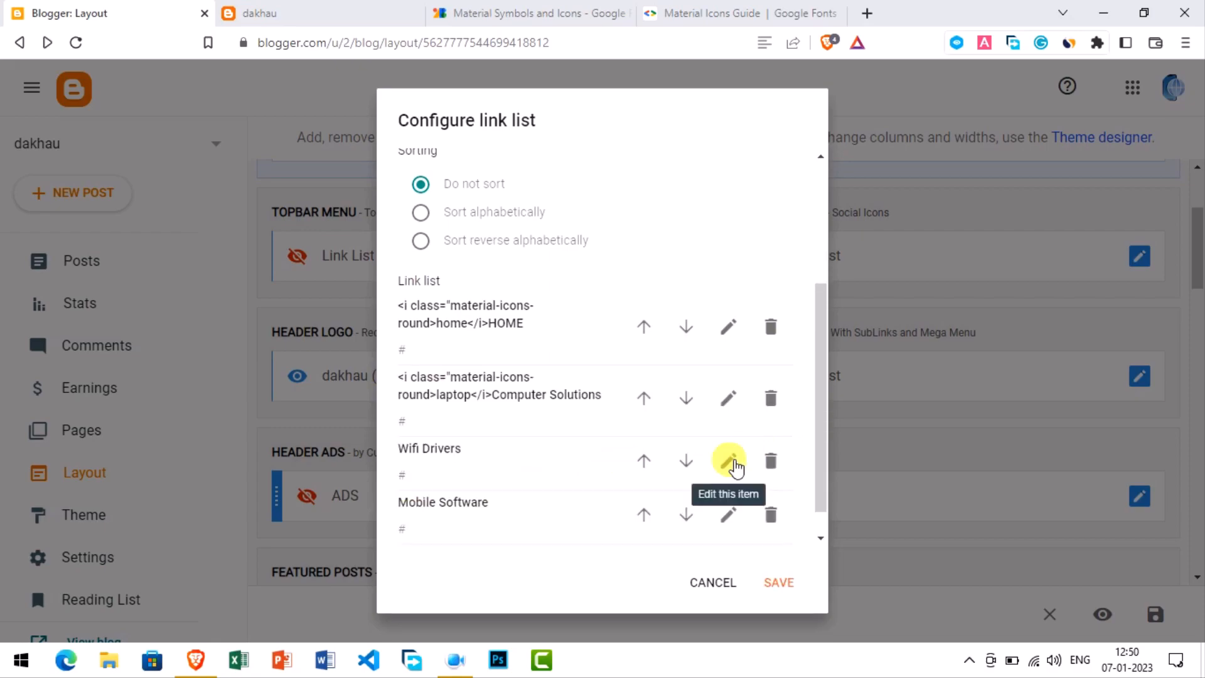
Insert the same icon markup before the Wifi Drivers site name with wifi as the icon name, and save the item
left_click(727, 425)
left_click(412, 456)
key("ctrl+v")
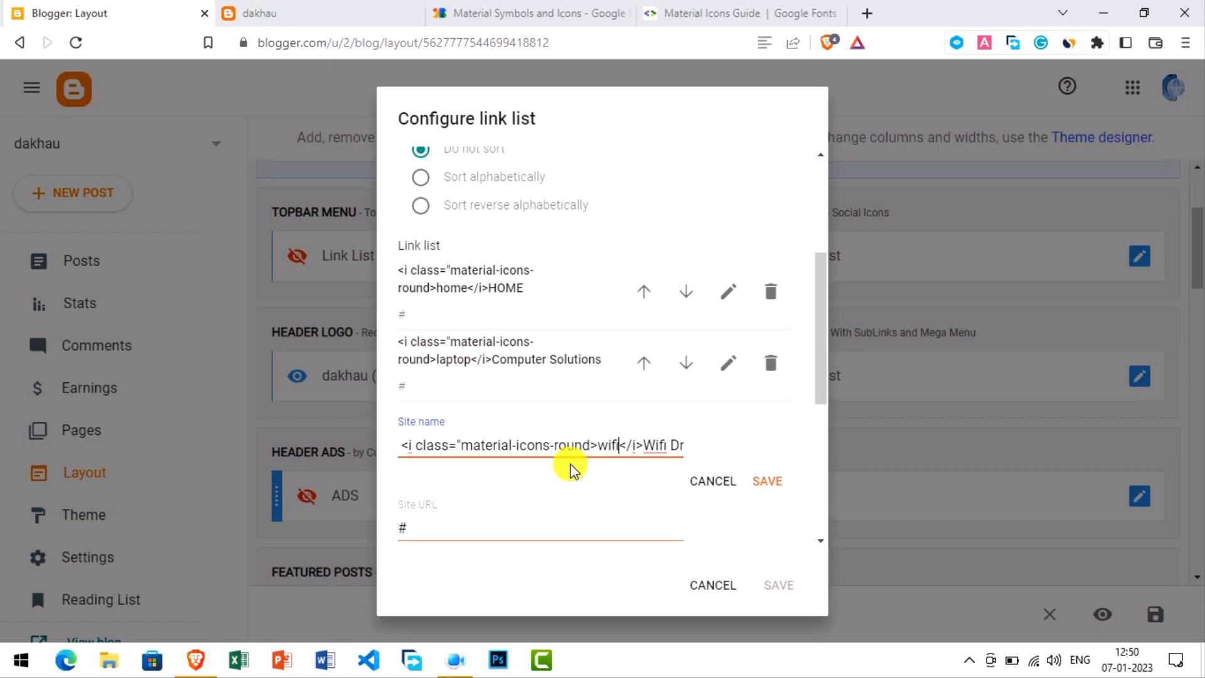
left_click(769, 480)
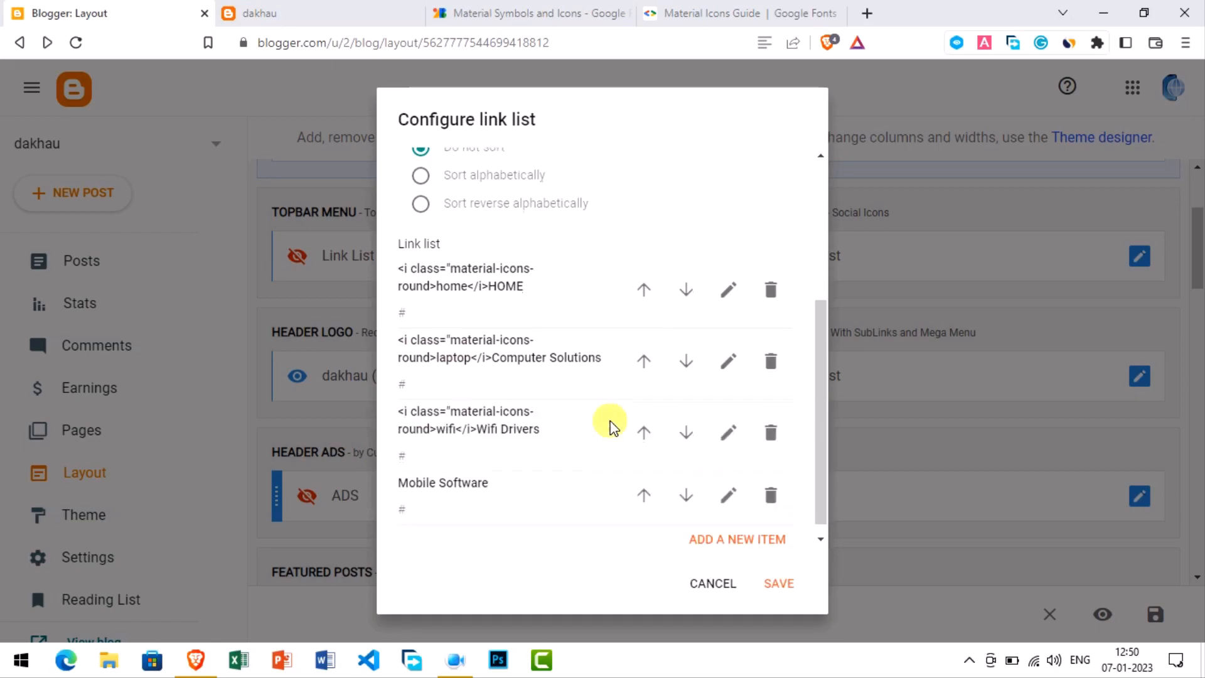
Edit the Mobile Software link and insert <i class="material-icons-round>home</i> before its site name
scroll(613, 425, "down", 1)
left_click(728, 481)
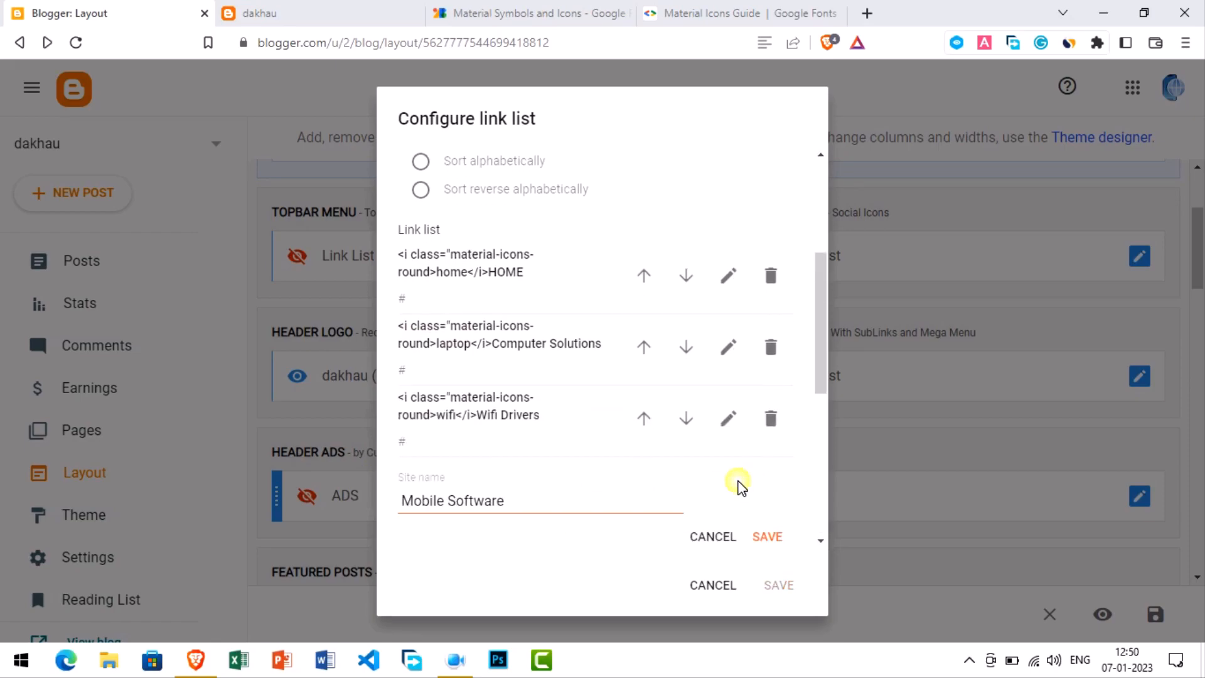
left_click(413, 510)
type("<i class=\"material-icons-round>home</i>")
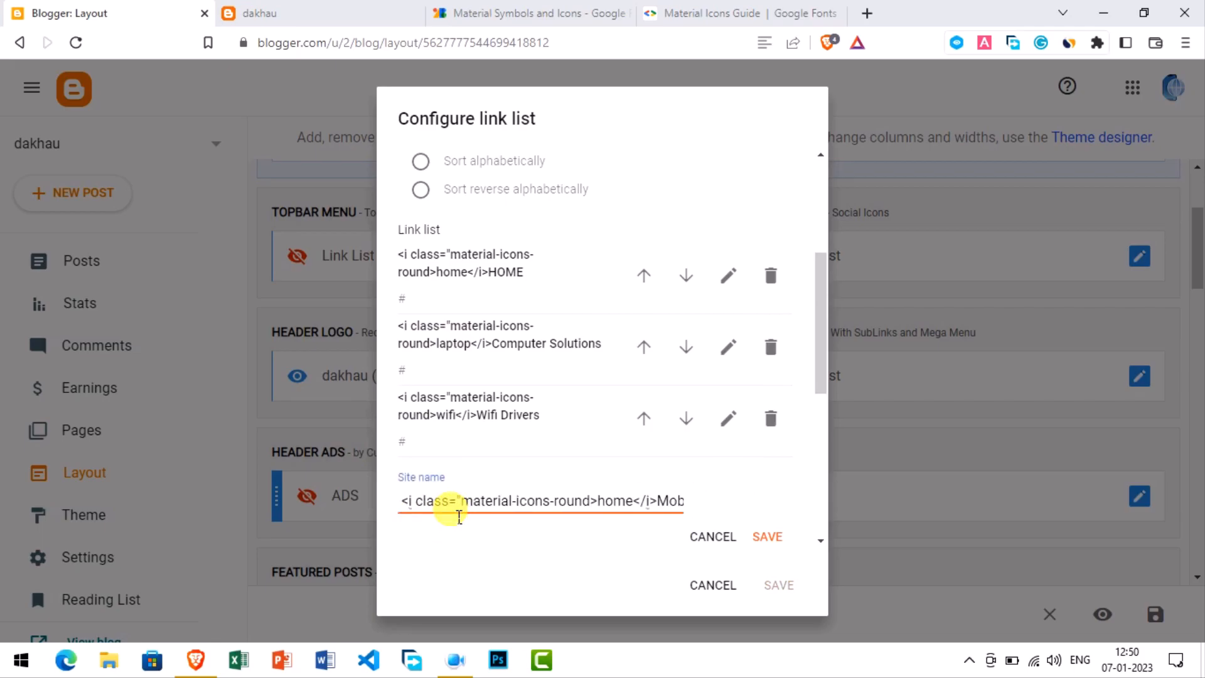
On Google Fonts, search the icons for mobile, select Phone Iphone and copy its icon name
left_click(512, 9)
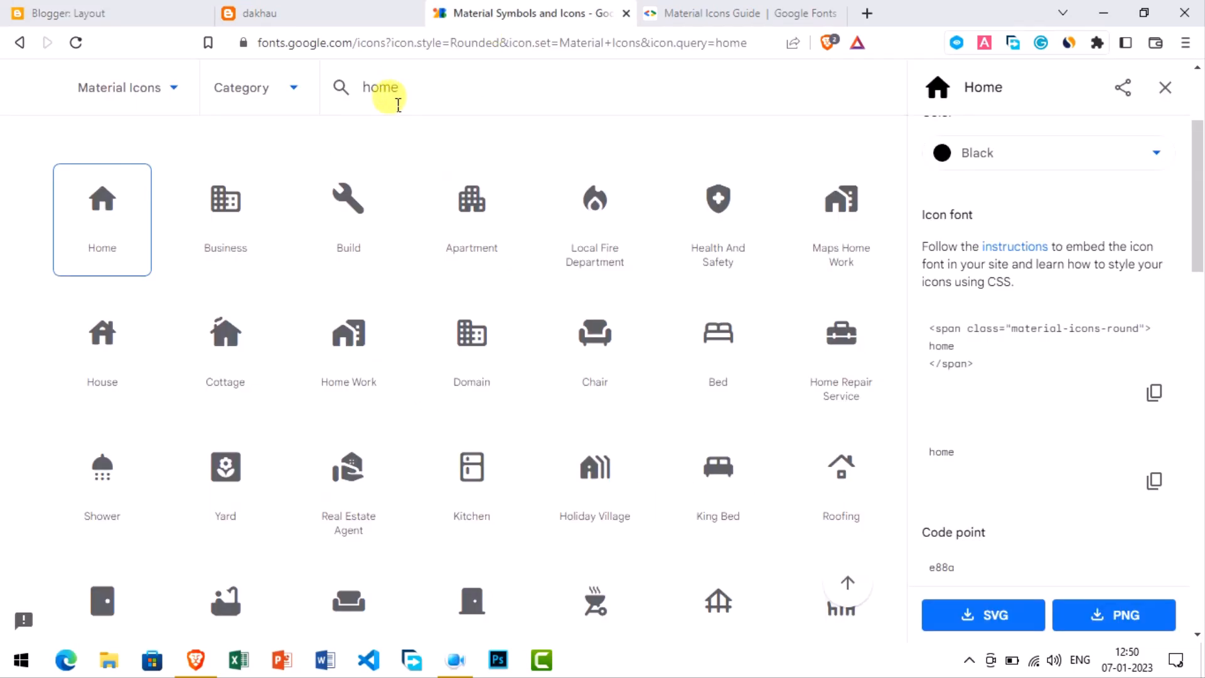
double_click(389, 94)
type("mobil")
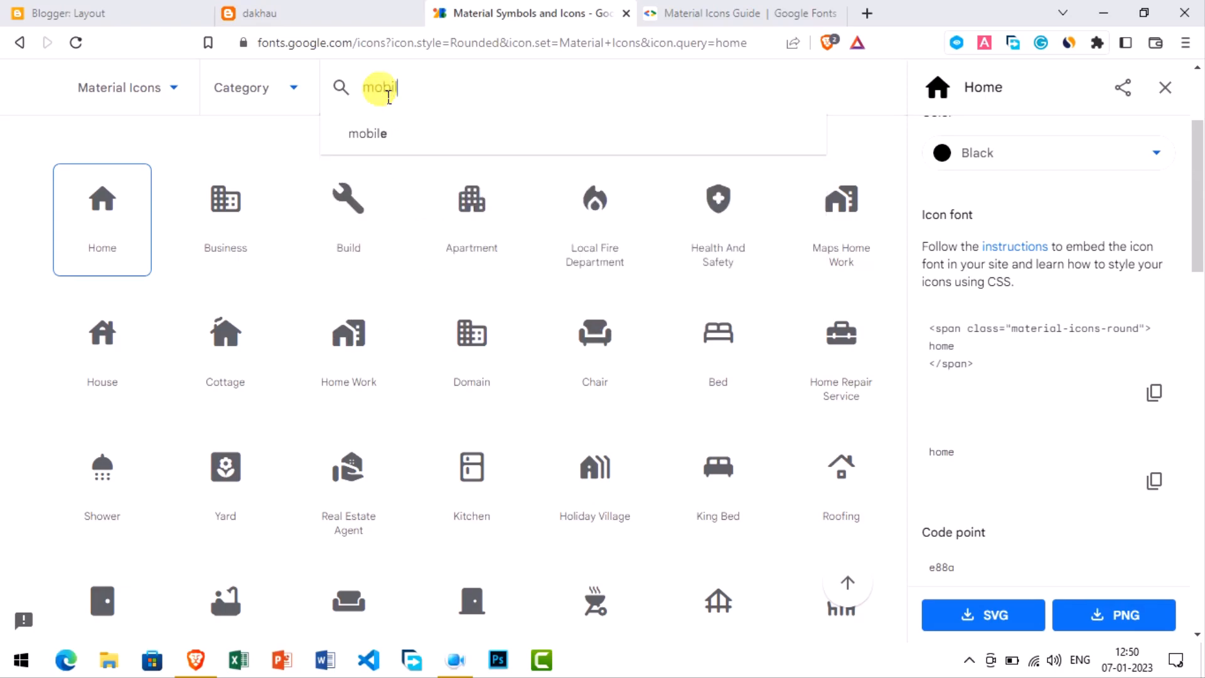
key("Return")
left_click(459, 230)
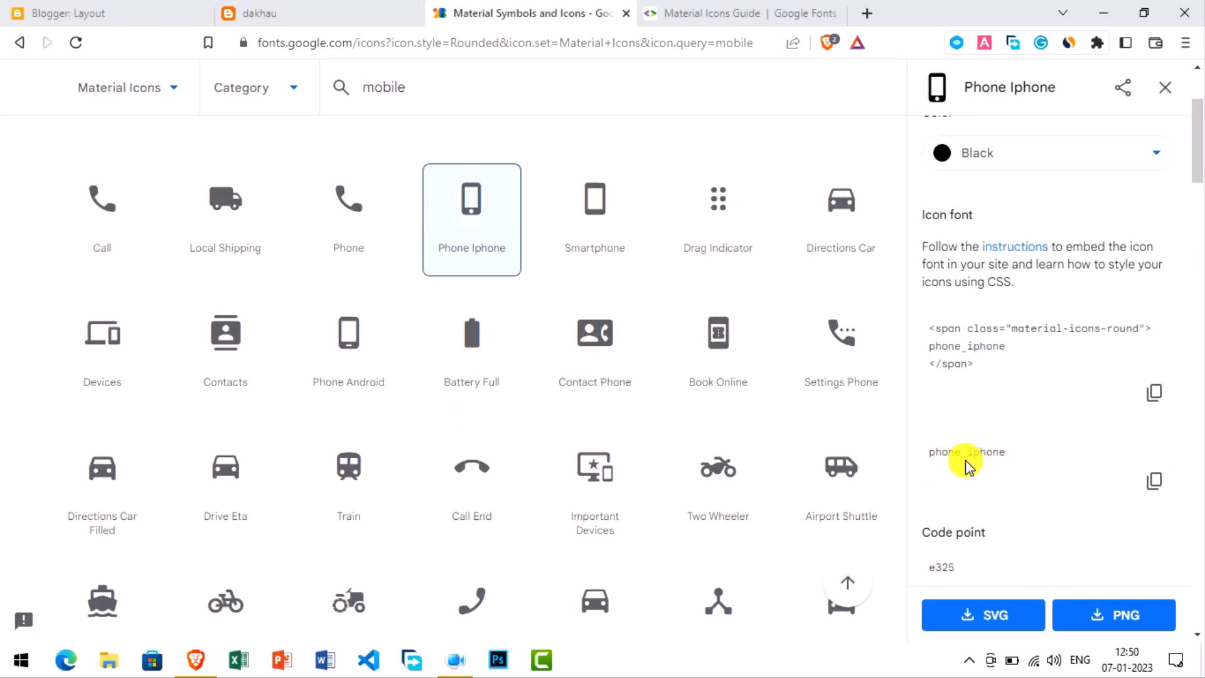
left_click(1166, 484)
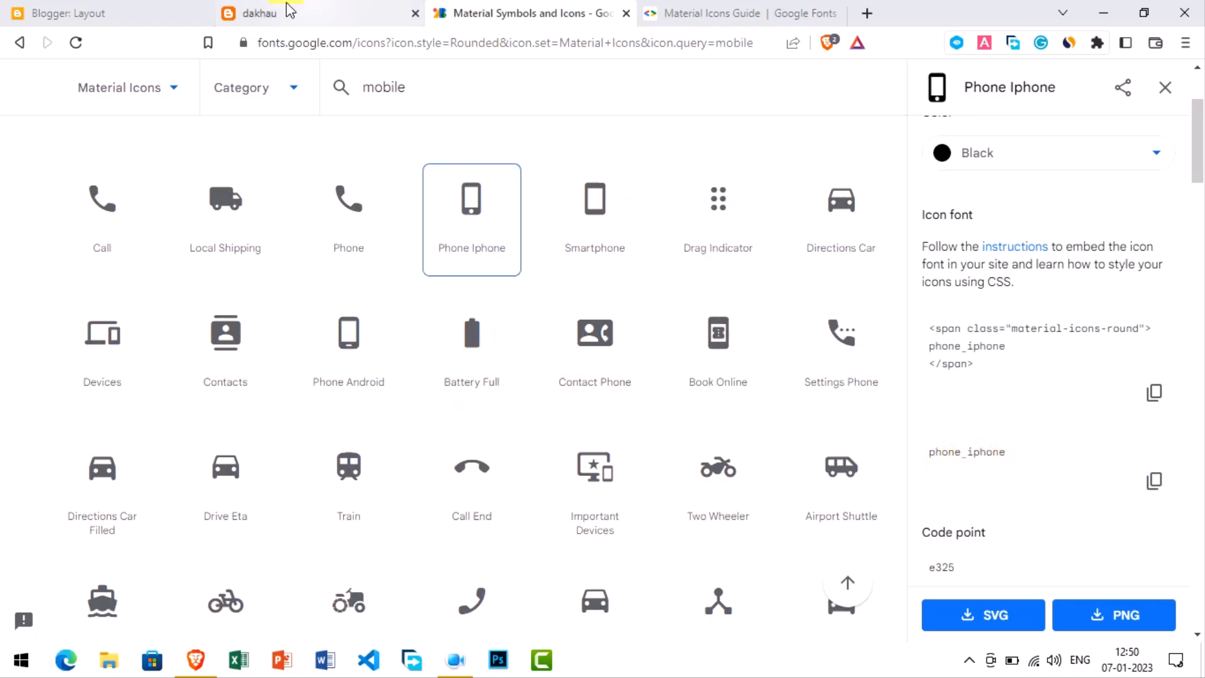
Back in the Blogger link list, replace home with phone_iphone in the Mobile Software site name and save the item
left_click(93, 14)
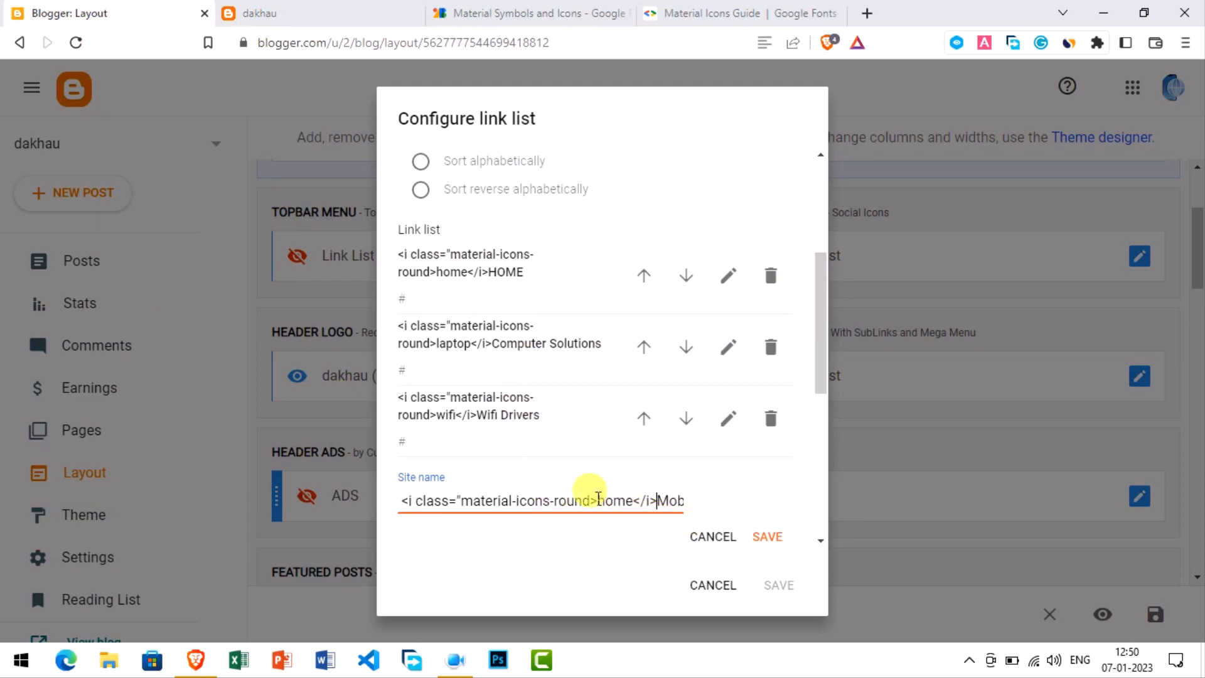
key("ctrl+v")
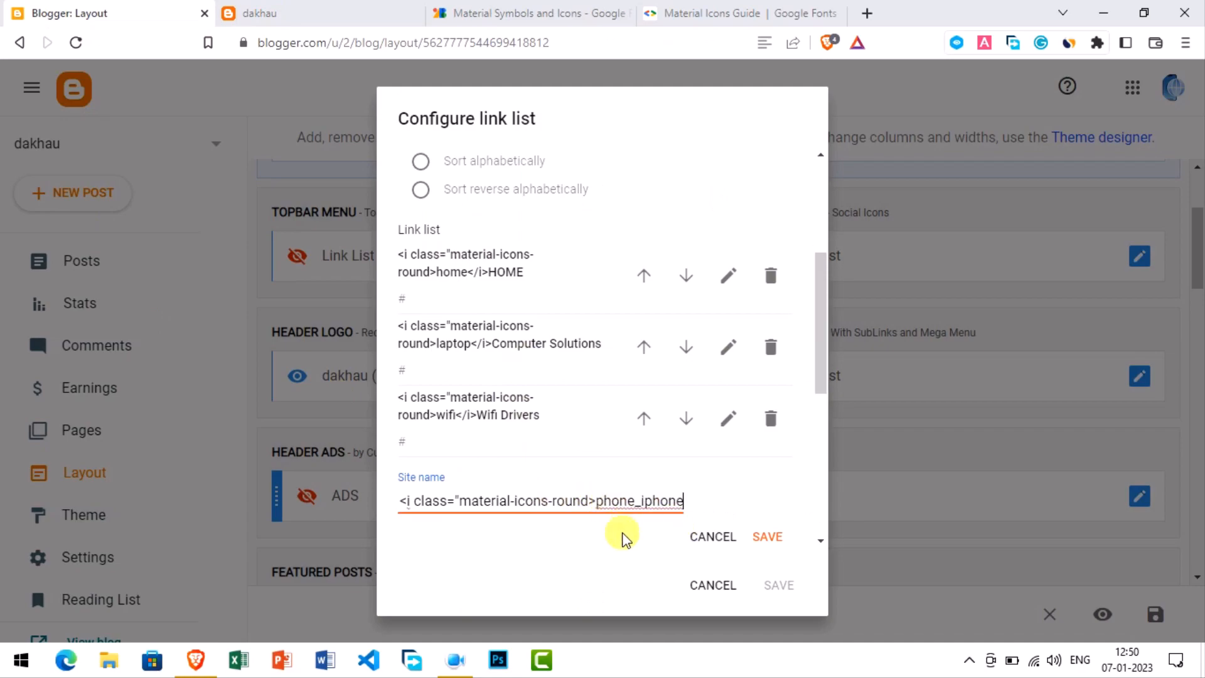
left_click(767, 533)
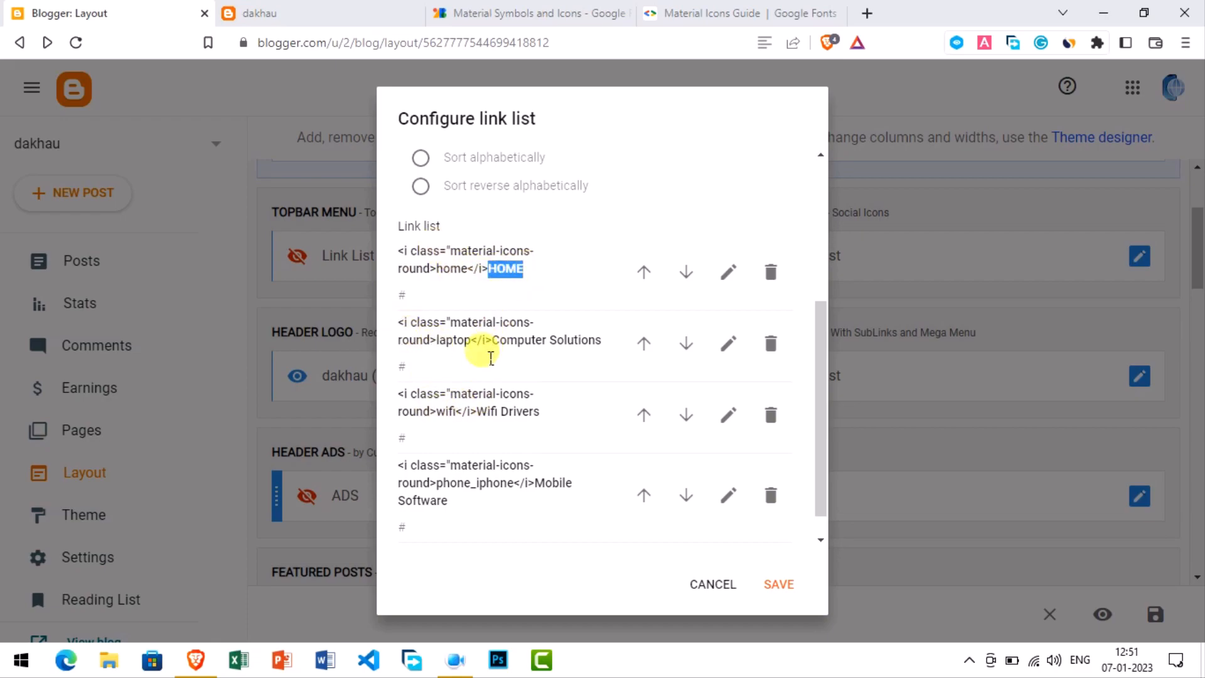
Review the icon markup of the edited links, then save the Header Menu link list and the blog layout
double_click(447, 342)
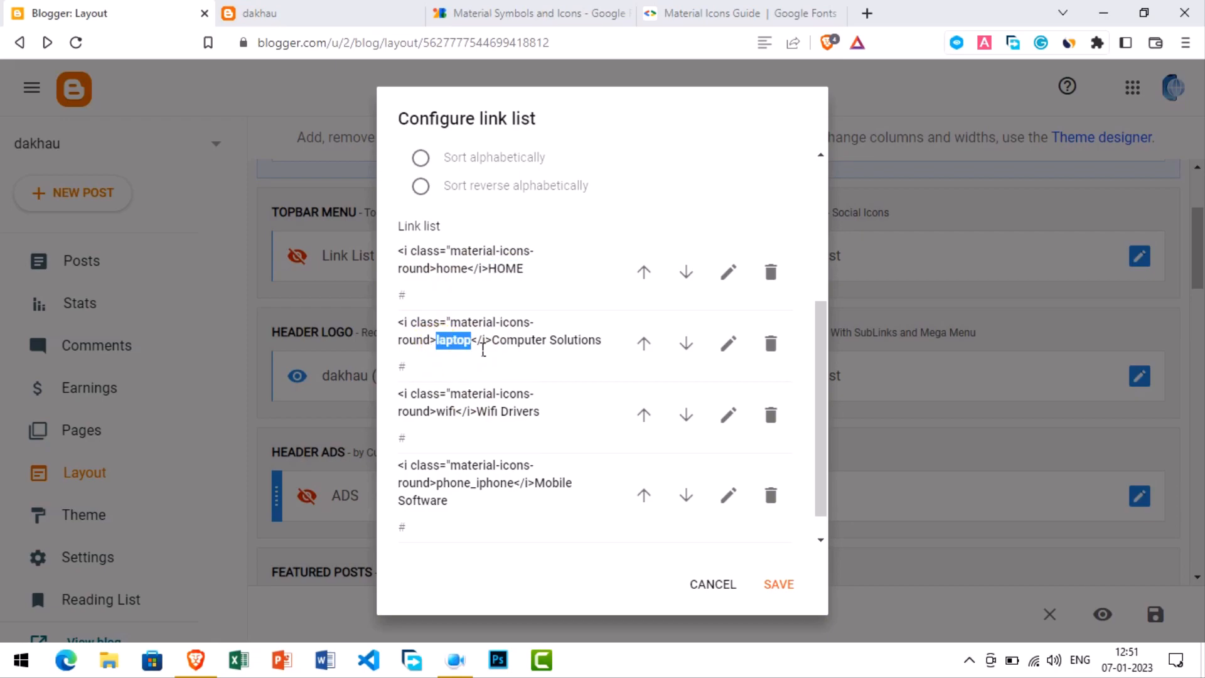
left_click_drag(493, 342, 643, 352)
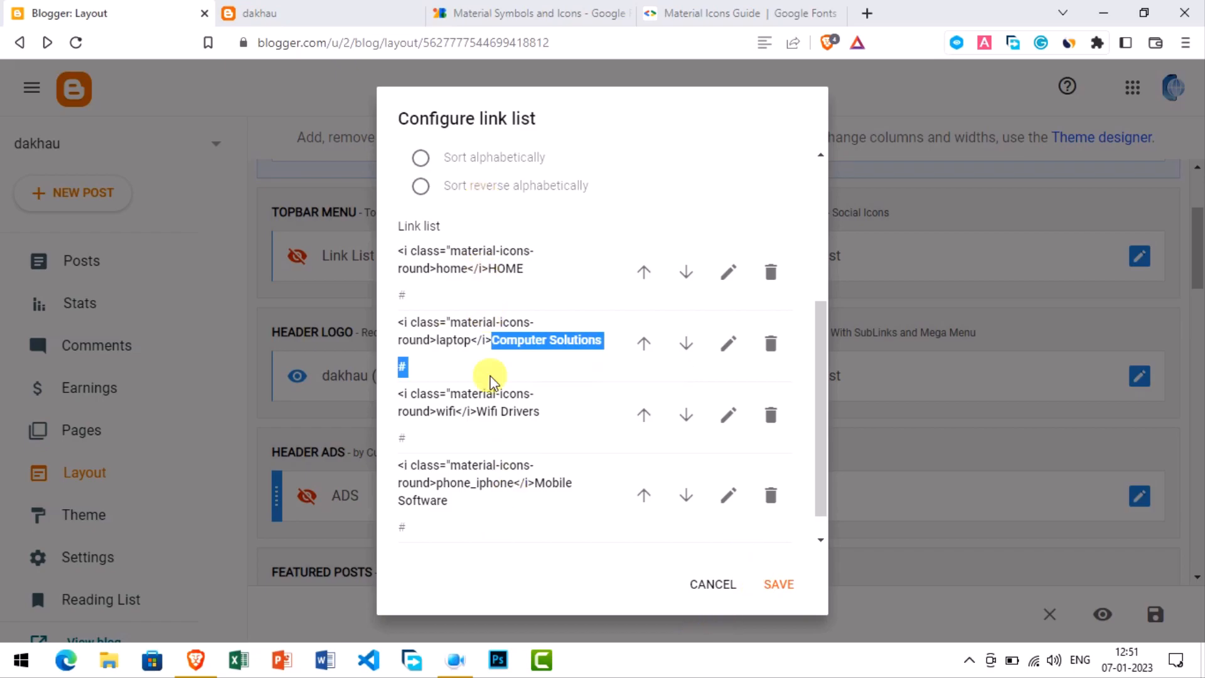
left_click(781, 584)
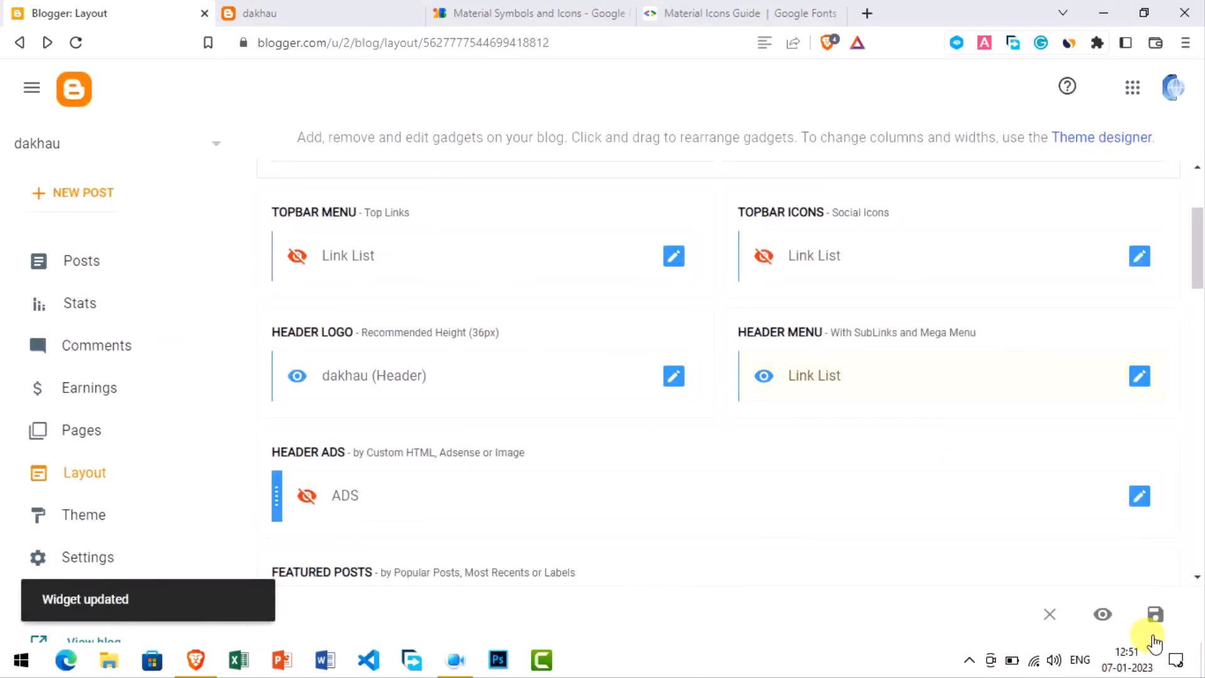
left_click(1155, 614)
Reload the live dakhau blog and check how the icons appear in its header menu
scroll(261, 349, "down", 1)
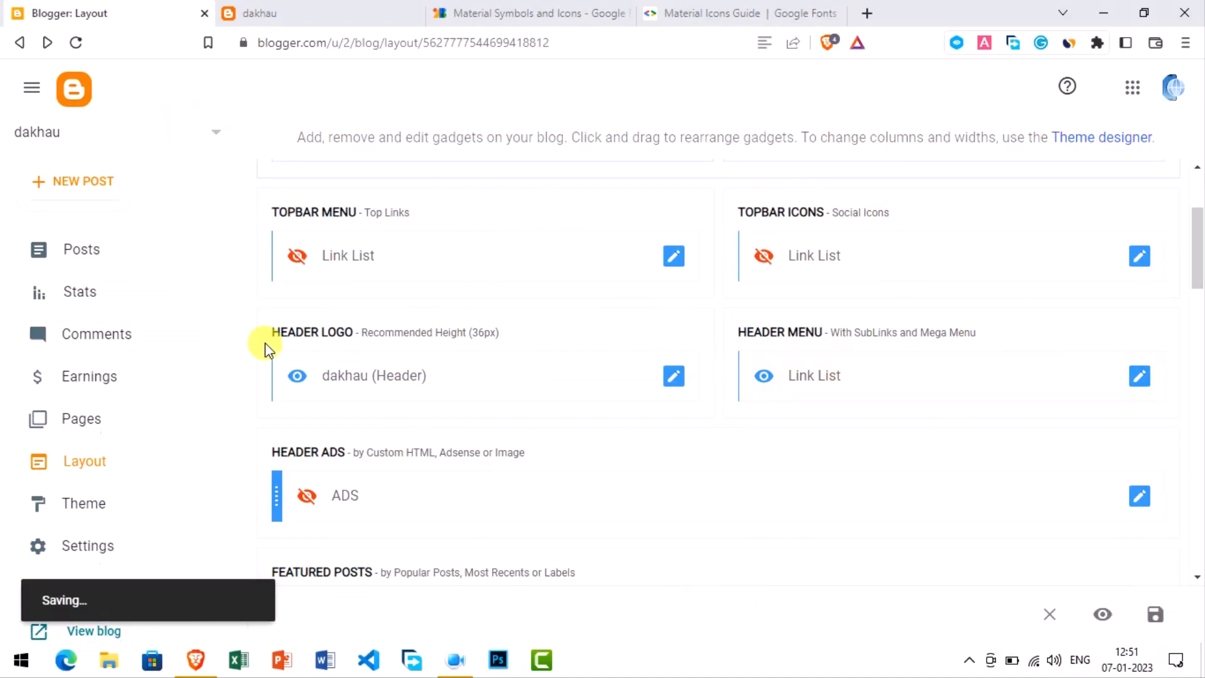
scroll(506, 276, "down", 6)
scroll(490, 394, "down", 9)
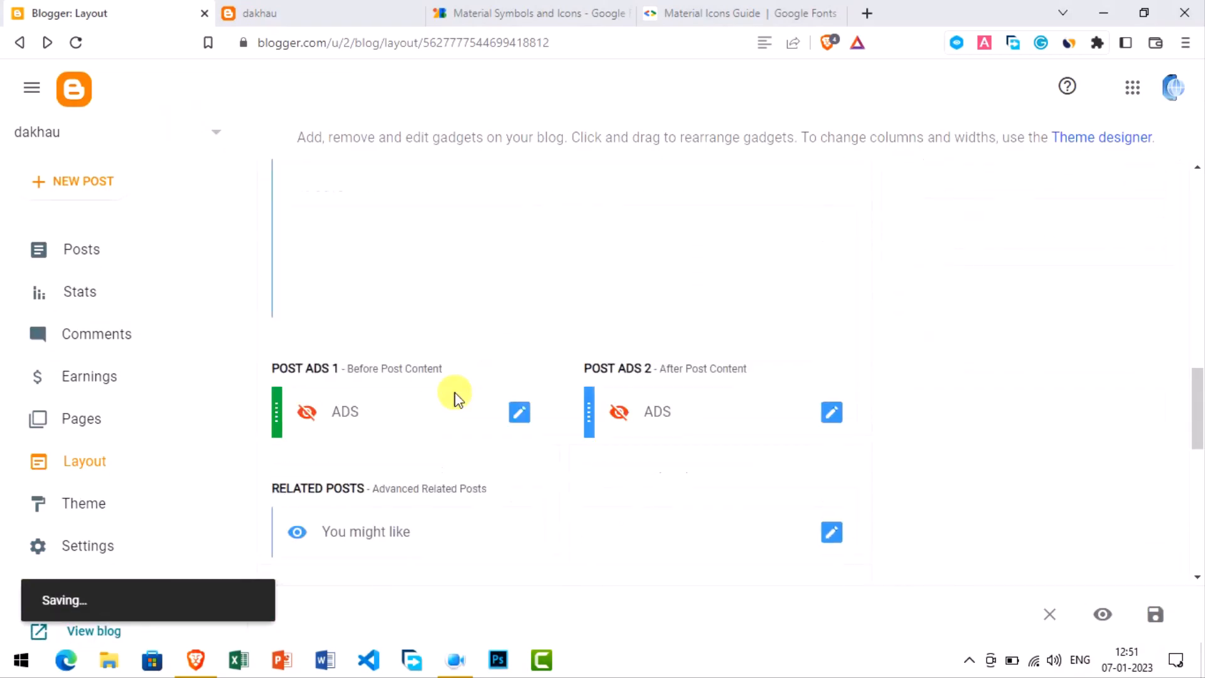
left_click(276, 10)
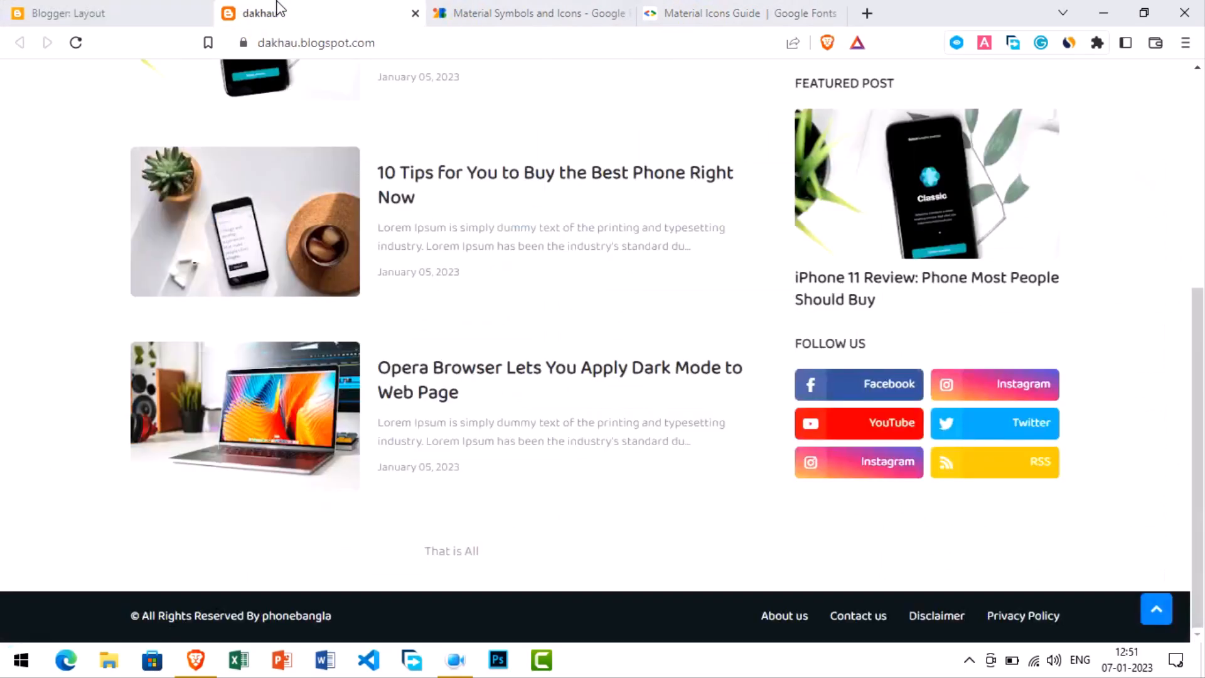
left_click(78, 51)
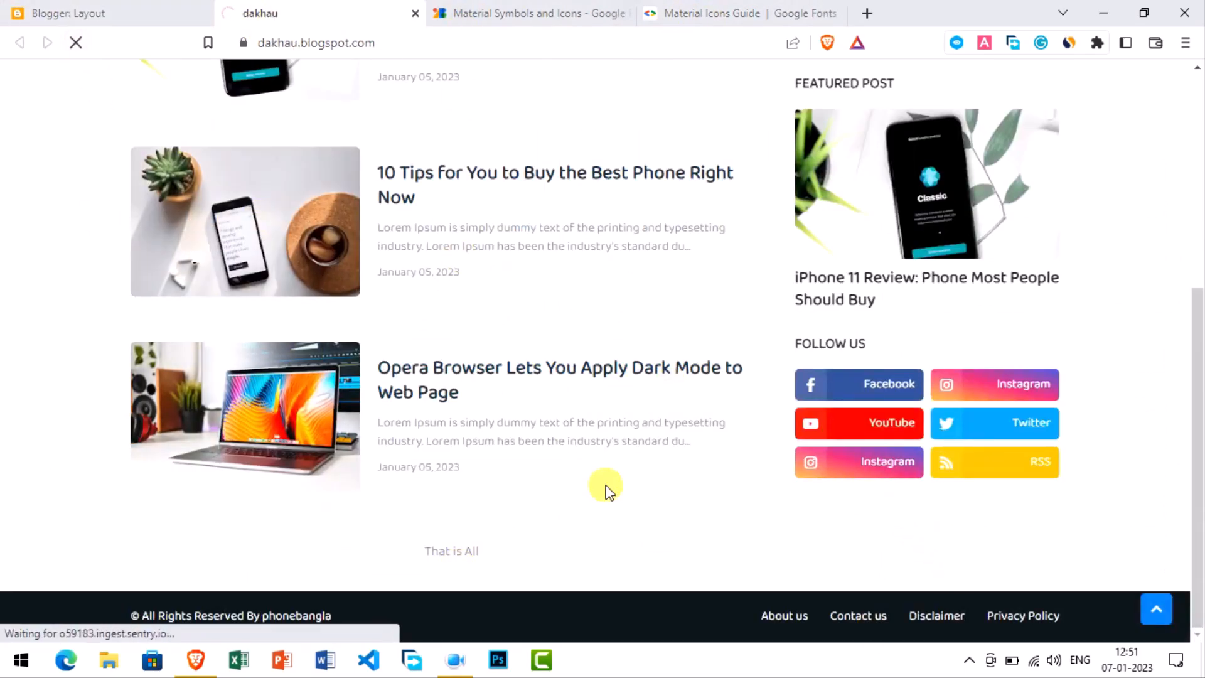
scroll(708, 336, "up", 4)
scroll(407, 164, "up", 1)
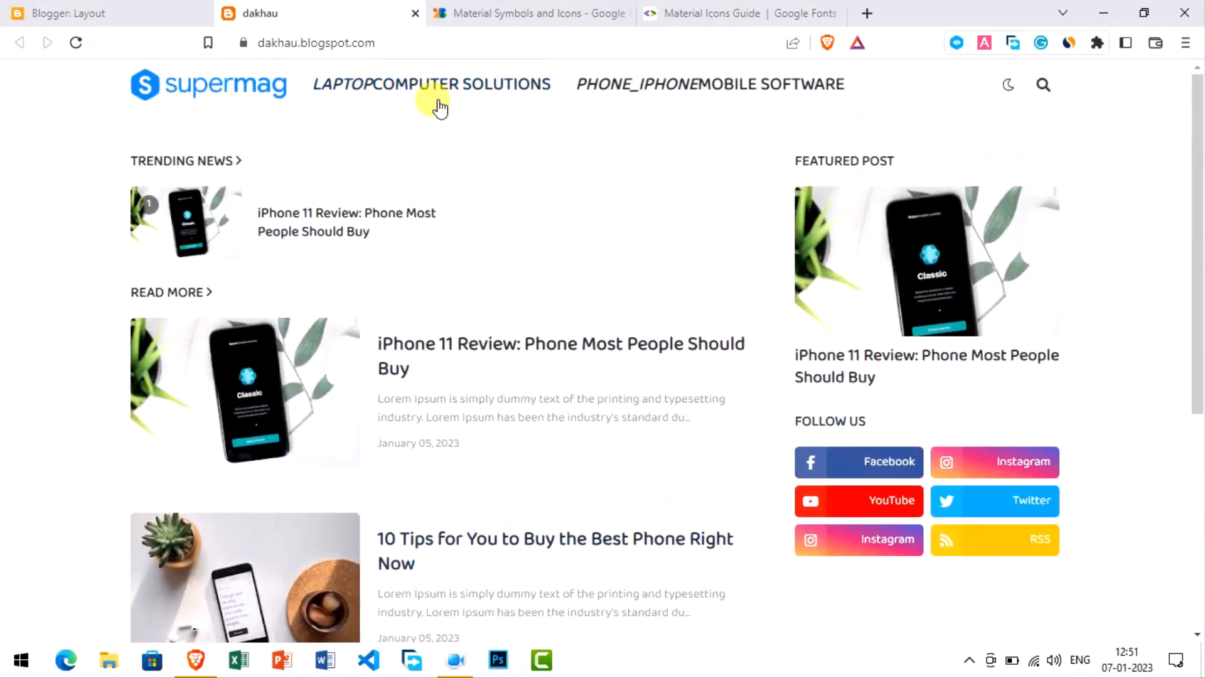
Return to the Blogger layout, reopen the Header Menu link list to check the icon markup, and close it without changes
left_click(100, 19)
scroll(866, 371, "up", 5)
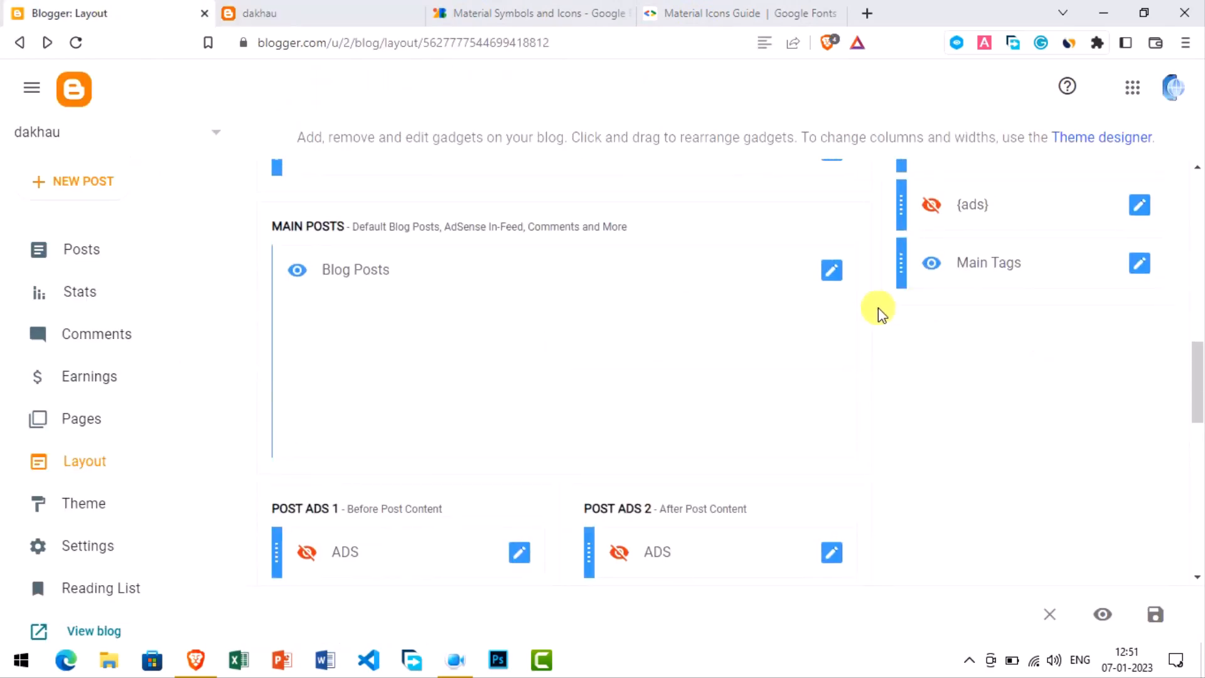
scroll(917, 307, "up", 10)
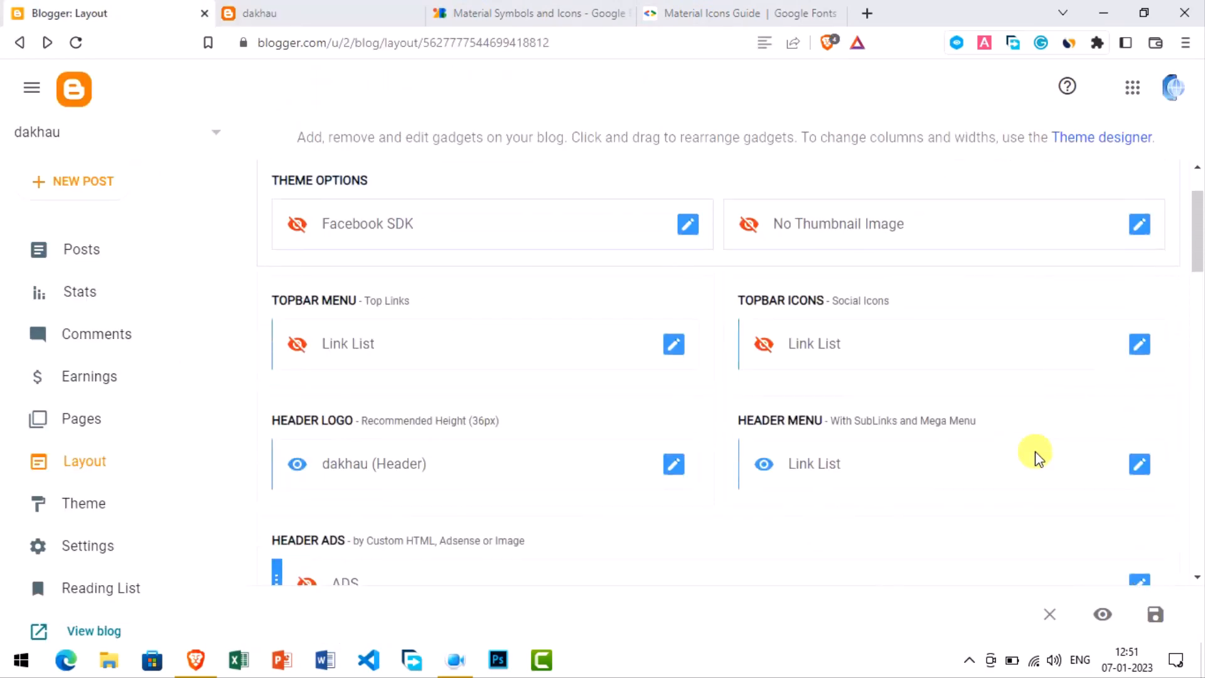
left_click(1151, 464)
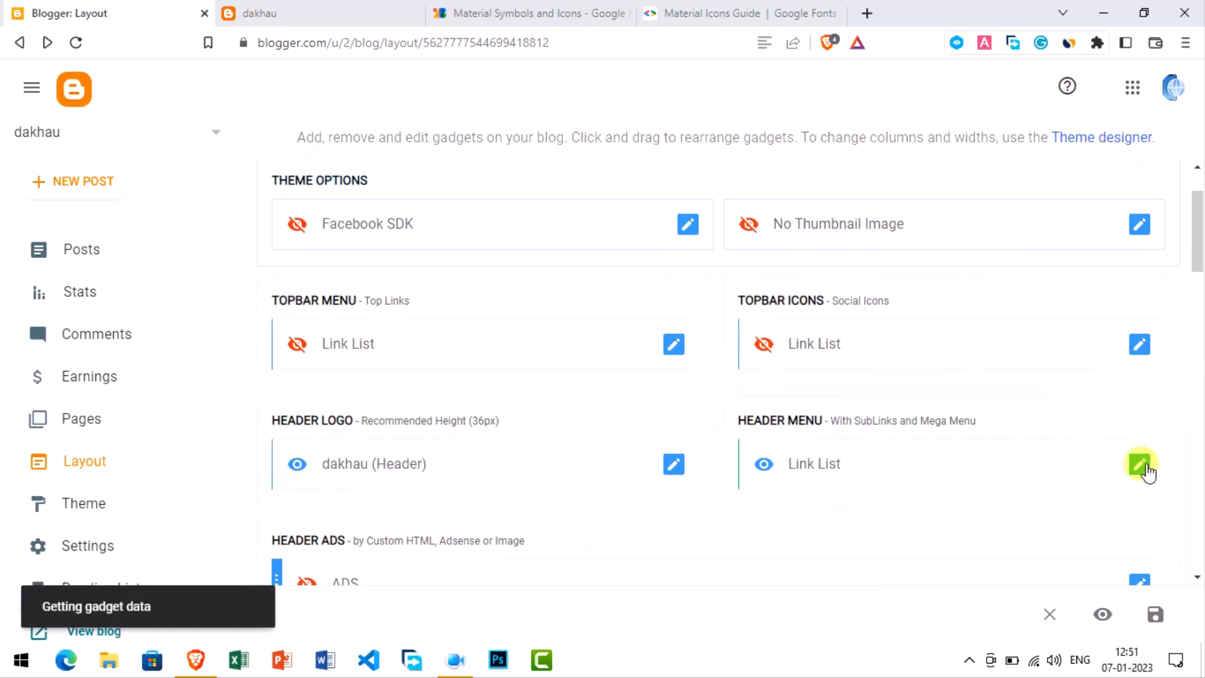
scroll(515, 465, "down", 3)
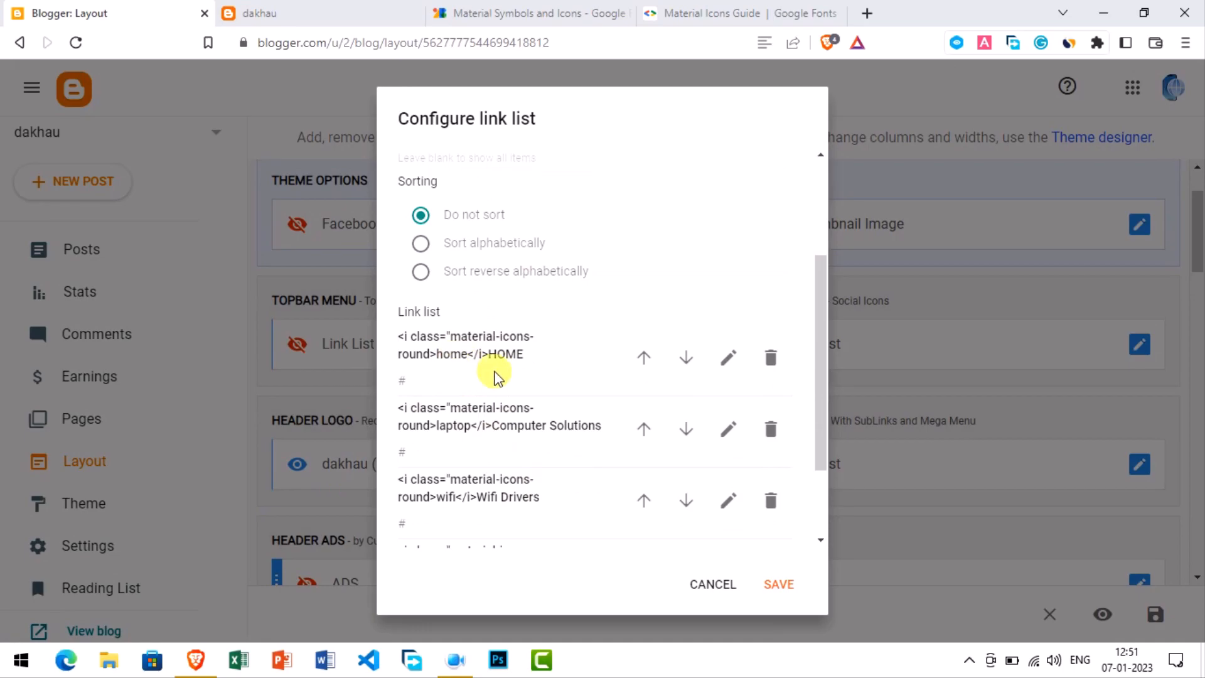
left_click(716, 585)
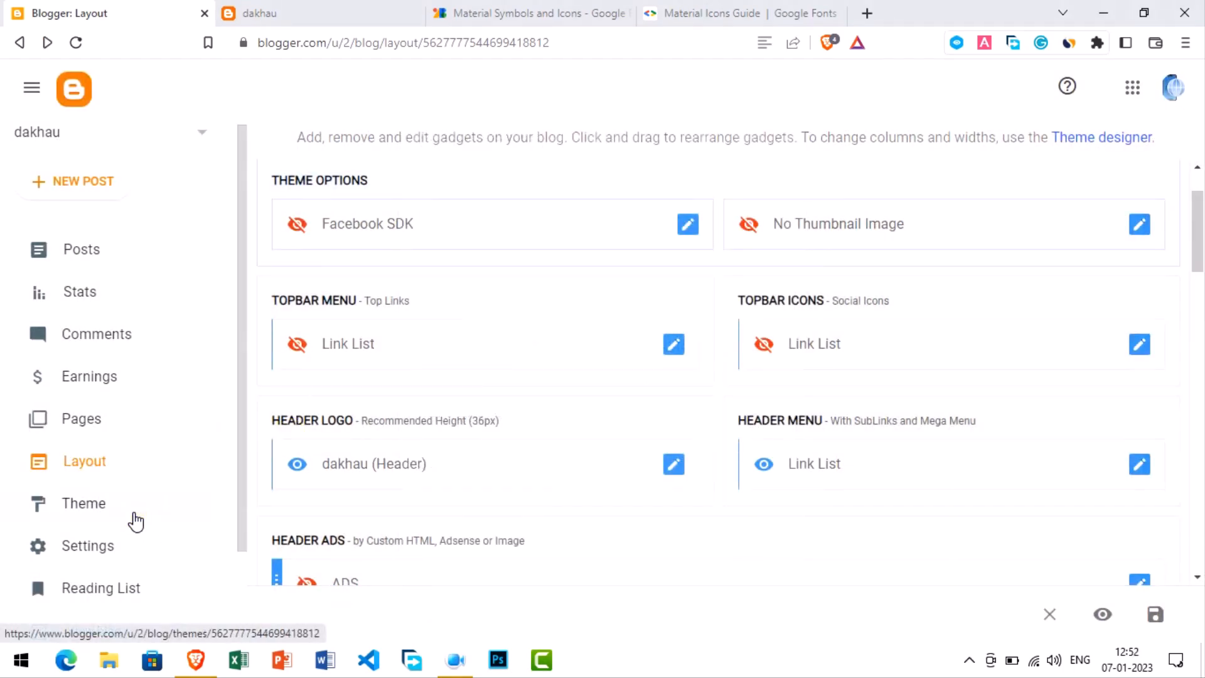
Open the blog theme's HTML, review the Material Icons Round link and the .material-icons-round style, and save the theme
left_click(128, 513)
left_click(601, 258)
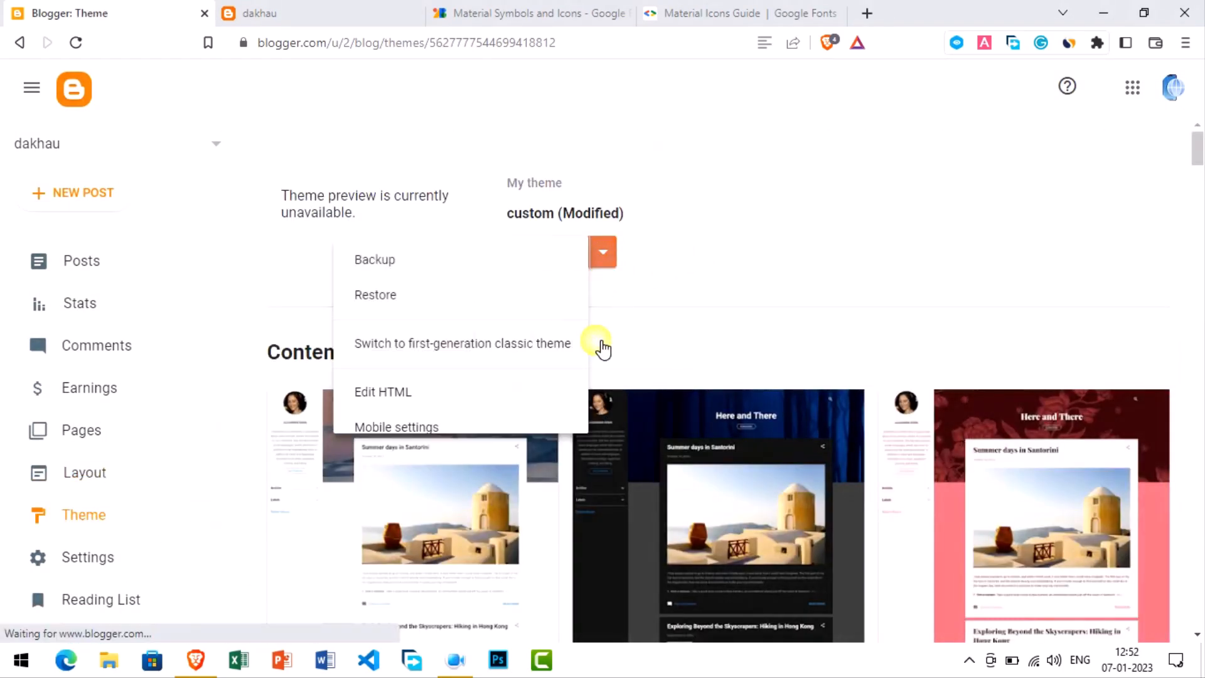
left_click(385, 406)
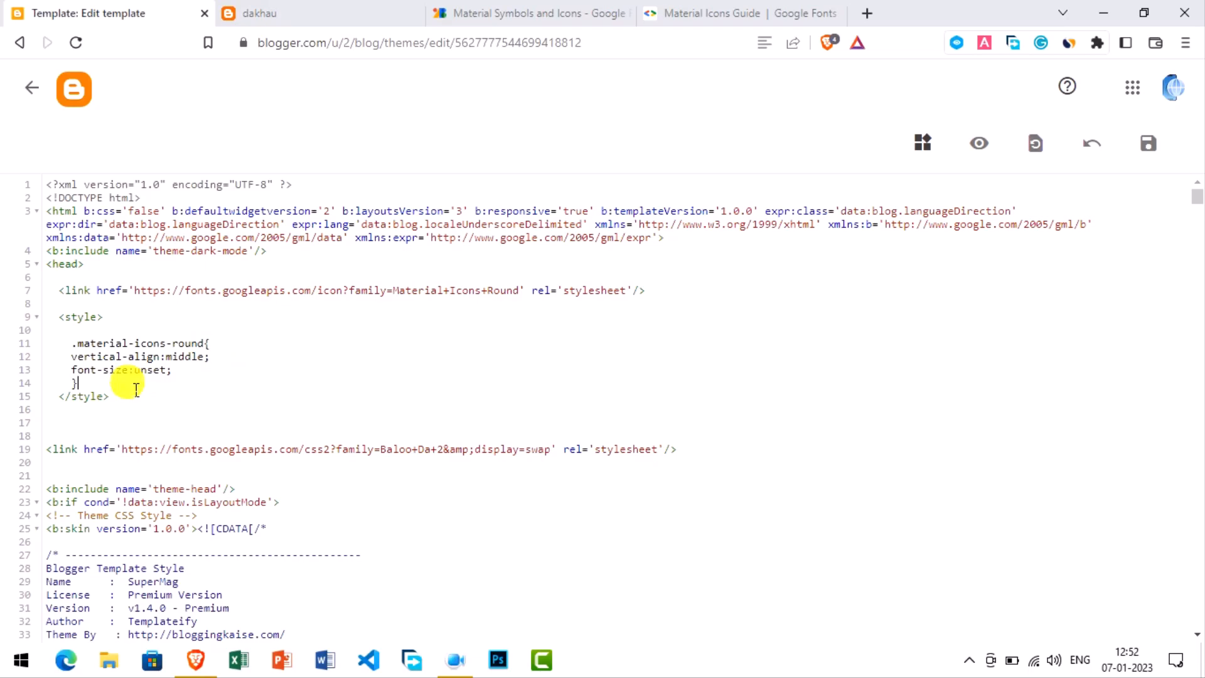
left_click(1148, 144)
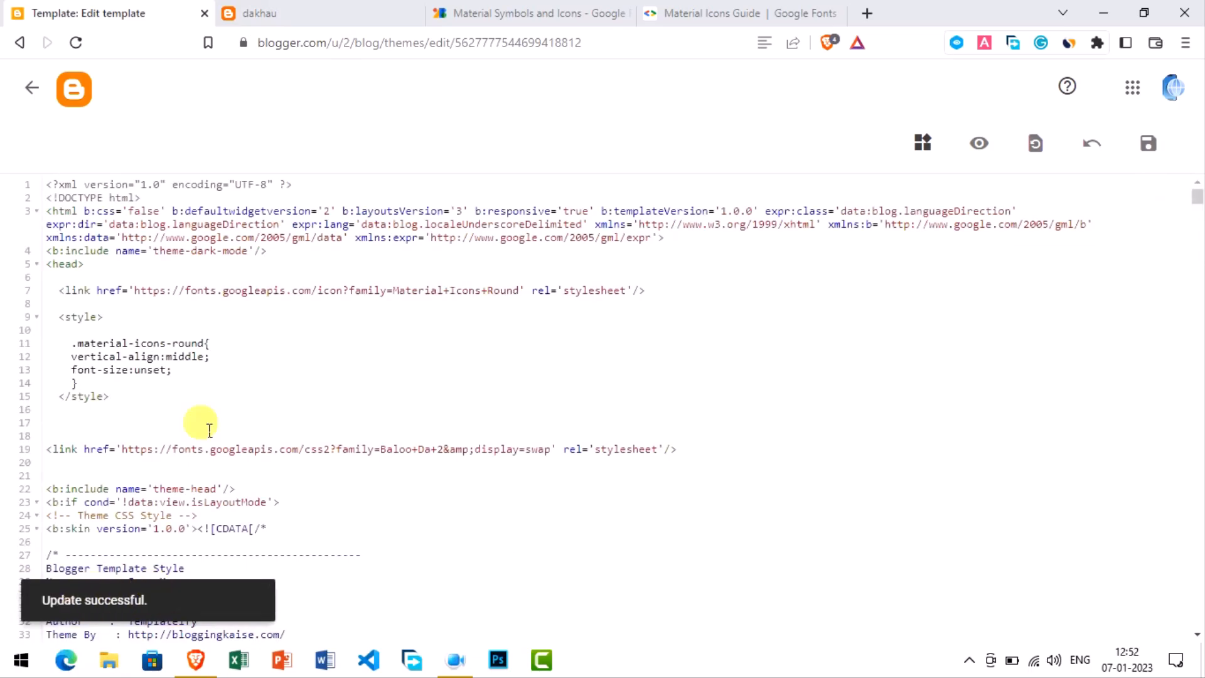
Reload the live dakhau blog to check the header menu icons, and return to Blogger
left_click(257, 12)
left_click(78, 45)
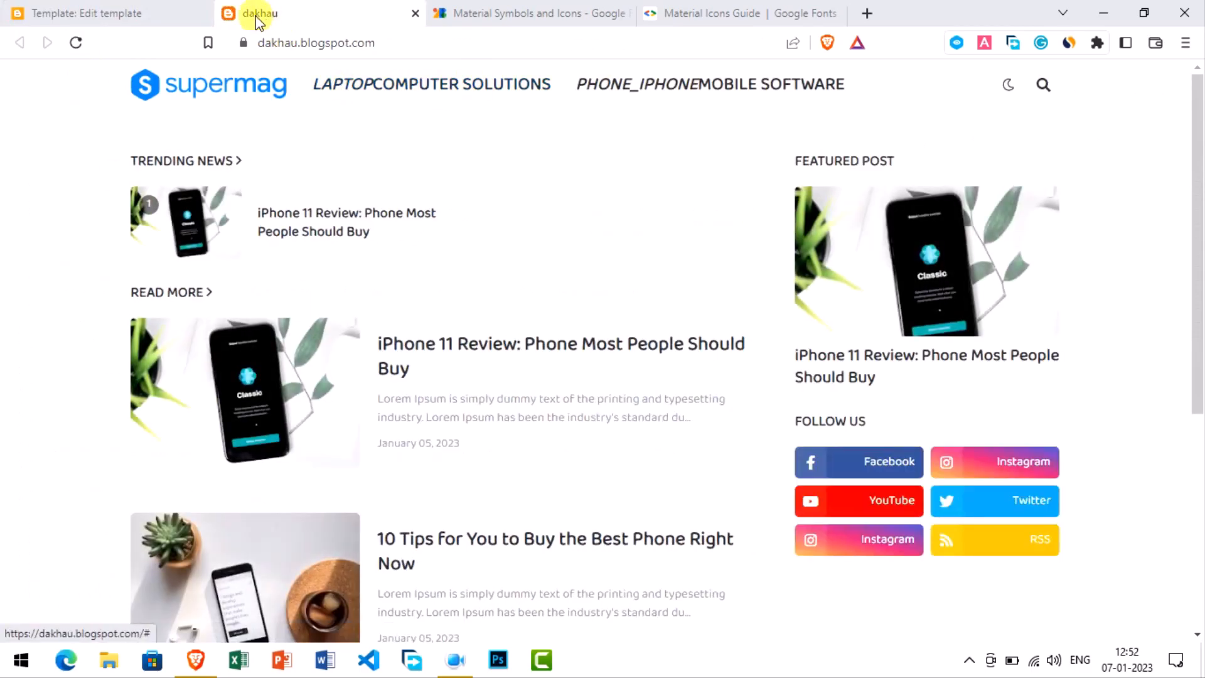
left_click(135, 13)
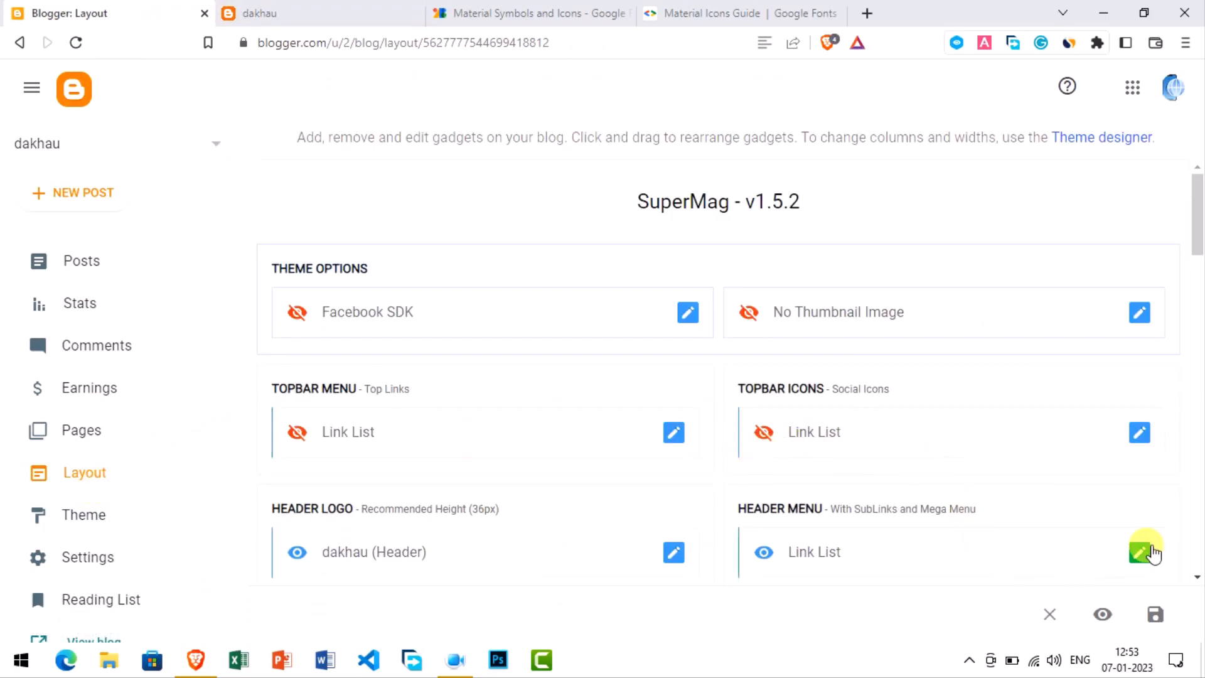
Open the Header Menu link list and add the missing closing quotation mark after material-icons-round in the HOME site name
left_click(1148, 552)
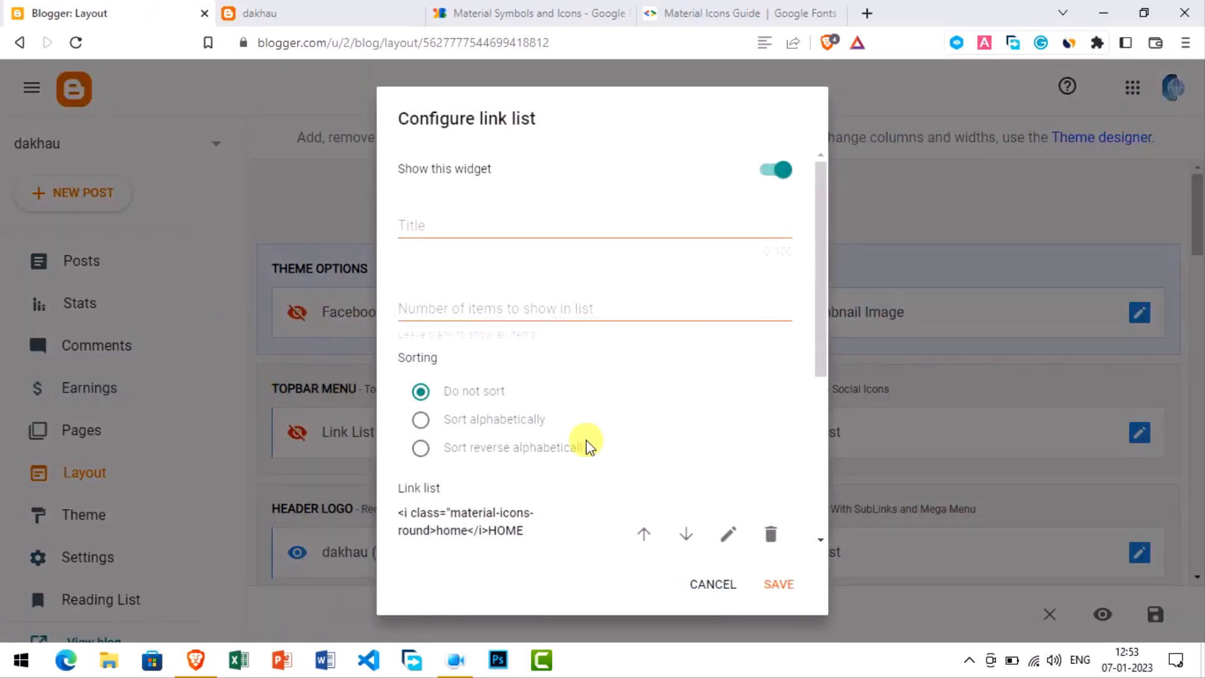
scroll(583, 441, "down", 1)
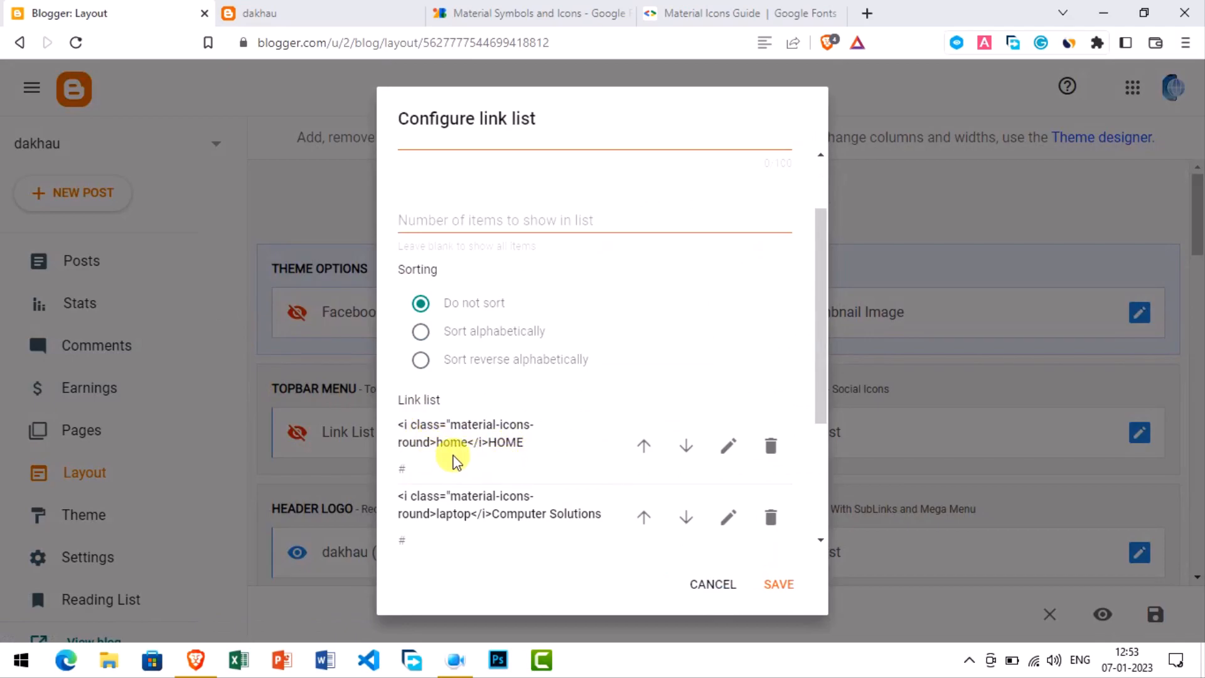
scroll(571, 427, "down", 2)
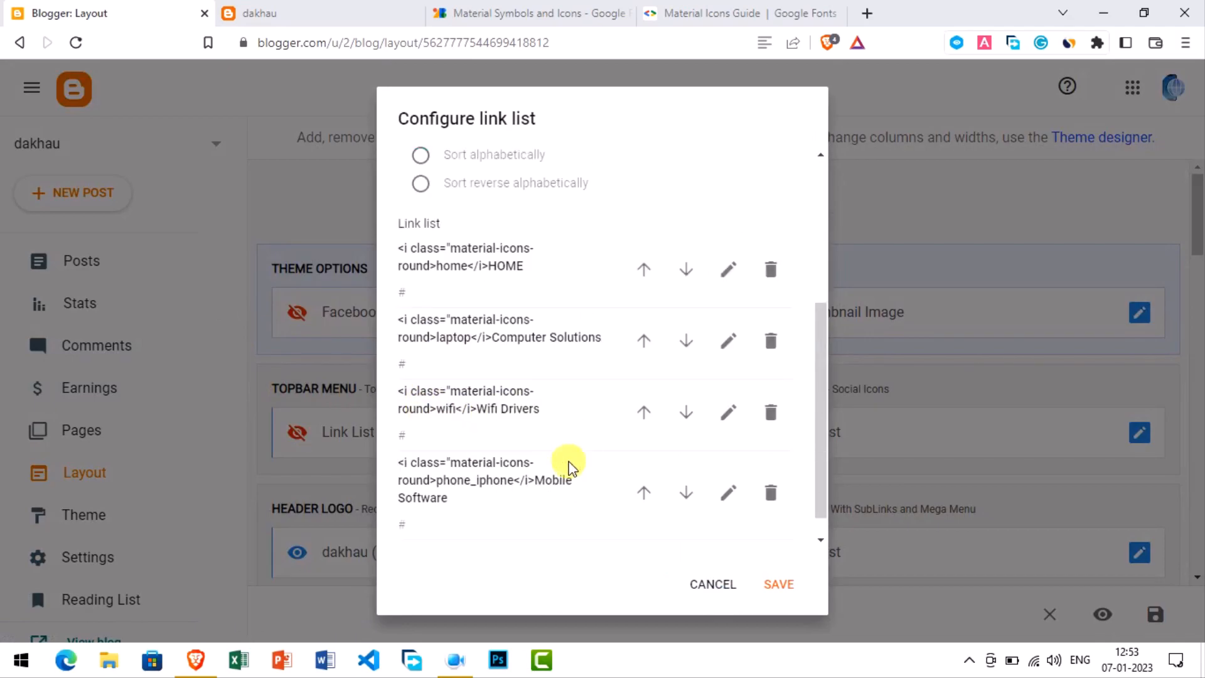
scroll(696, 326, "up", 1)
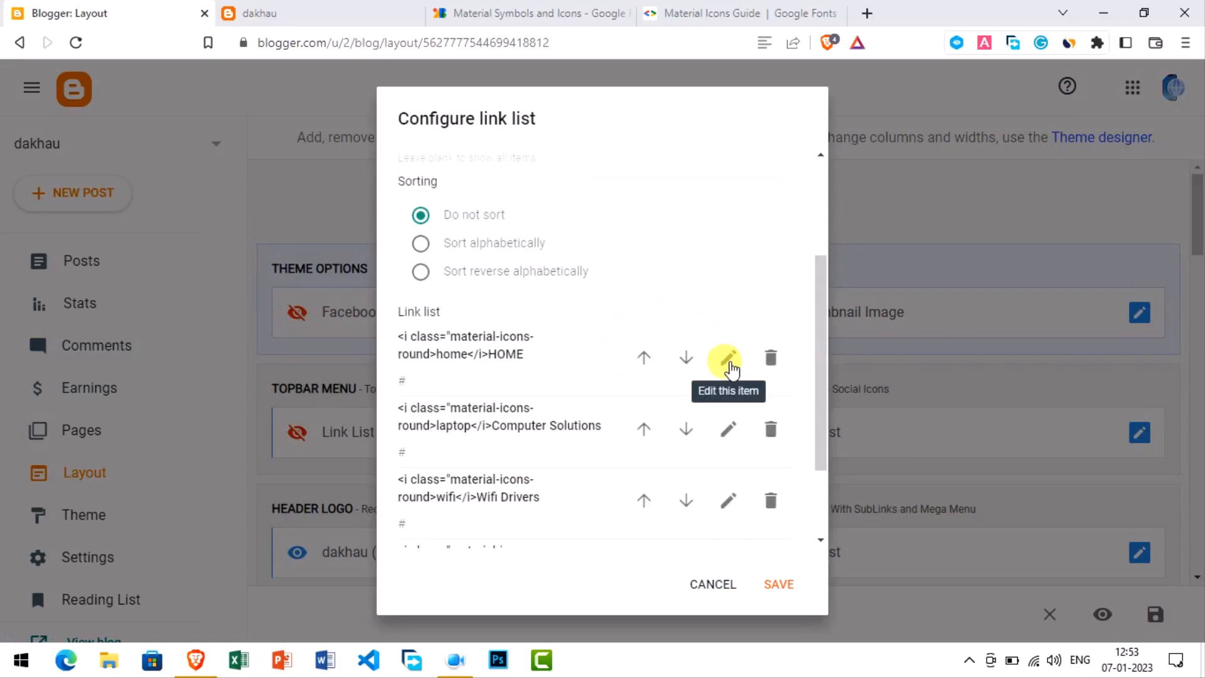
left_click(726, 354)
left_click(584, 368)
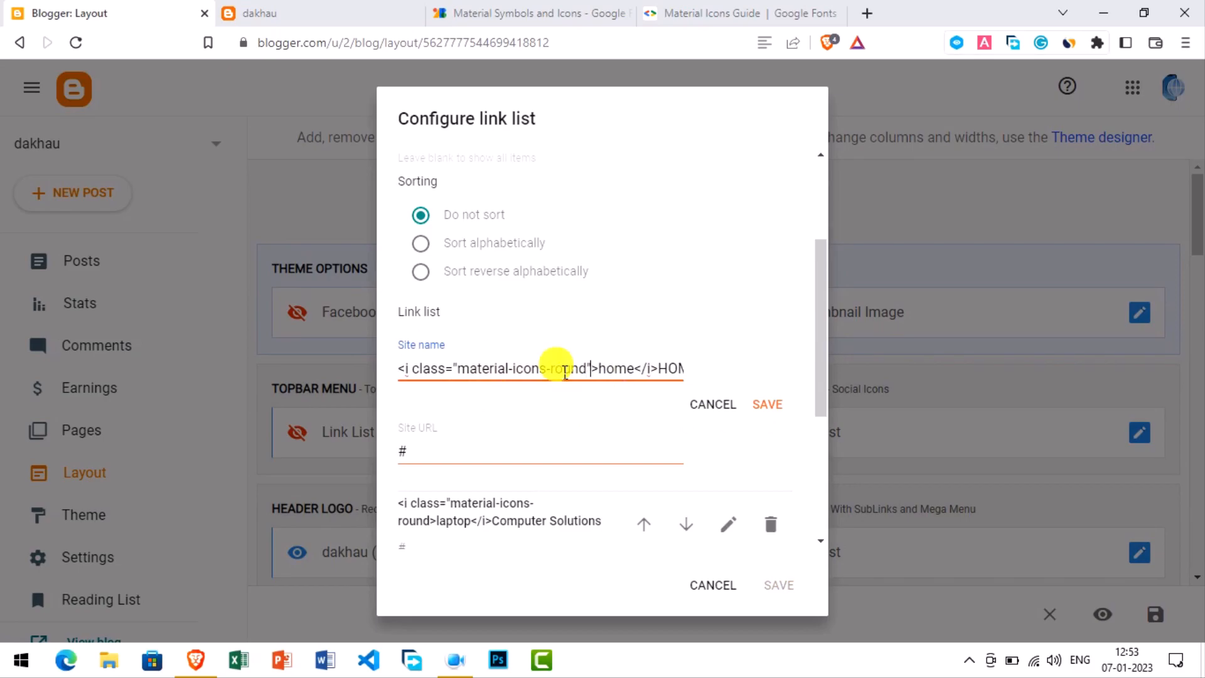
Add the missing closing quotation mark after material-icons-round in the Computer Solutions and Wifi Drivers site names
scroll(583, 389, "down", 2)
left_click(726, 346)
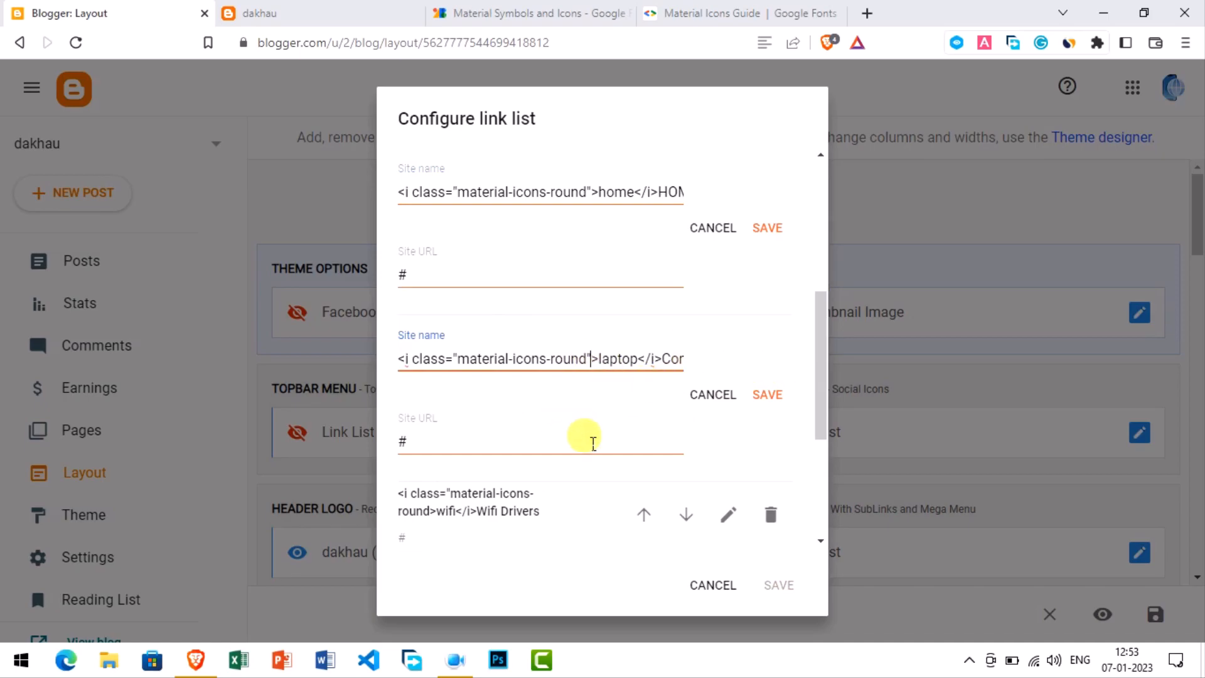
scroll(582, 433, "down", 2)
left_click(731, 342)
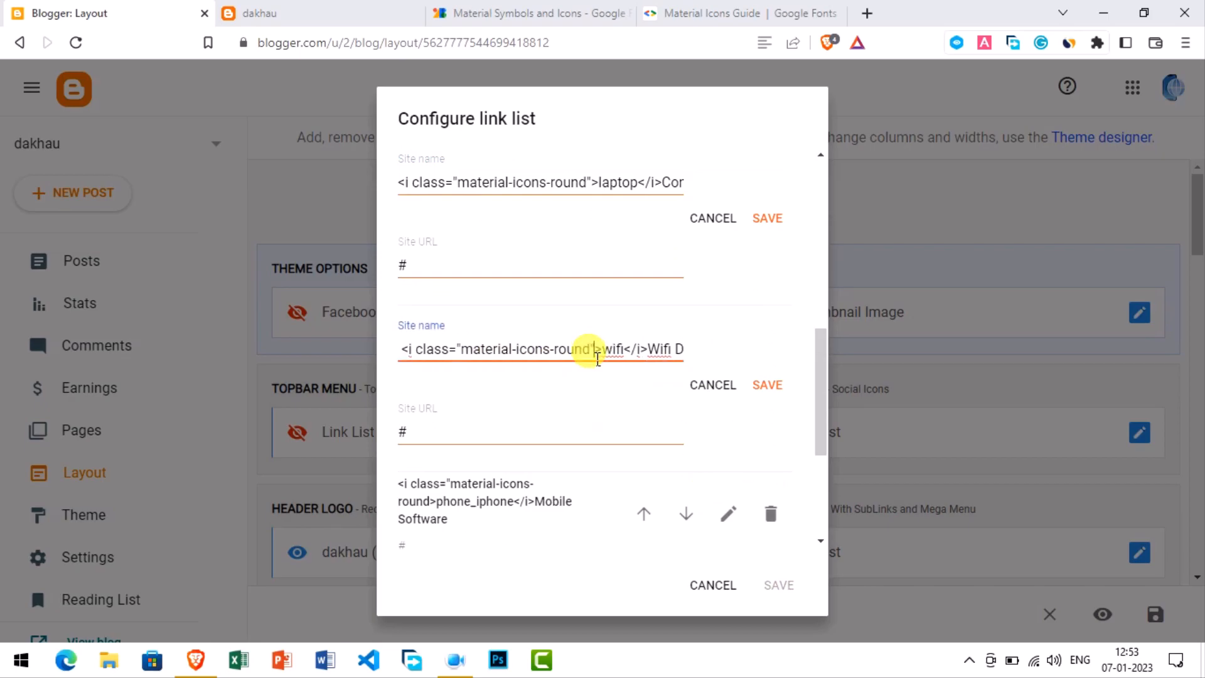
Close the material-icons-round class with a quotation mark in the Mobile Software site name and save that item
scroll(747, 445, "down", 2)
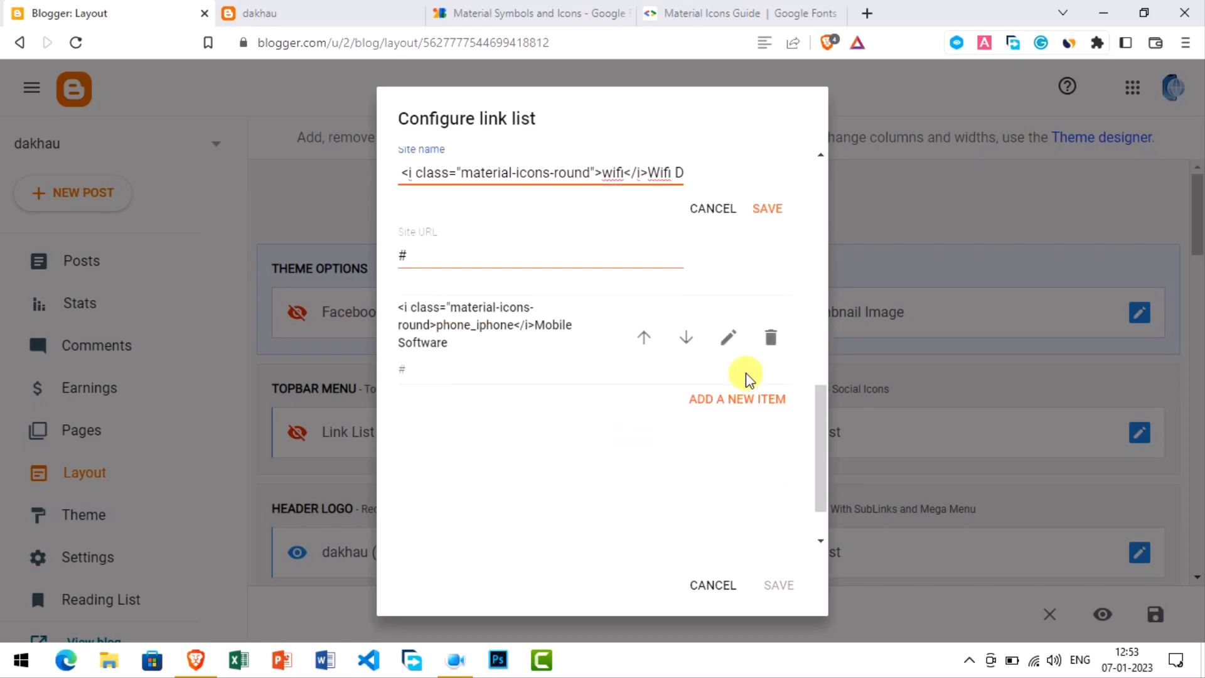
left_click(726, 338)
left_click(627, 346)
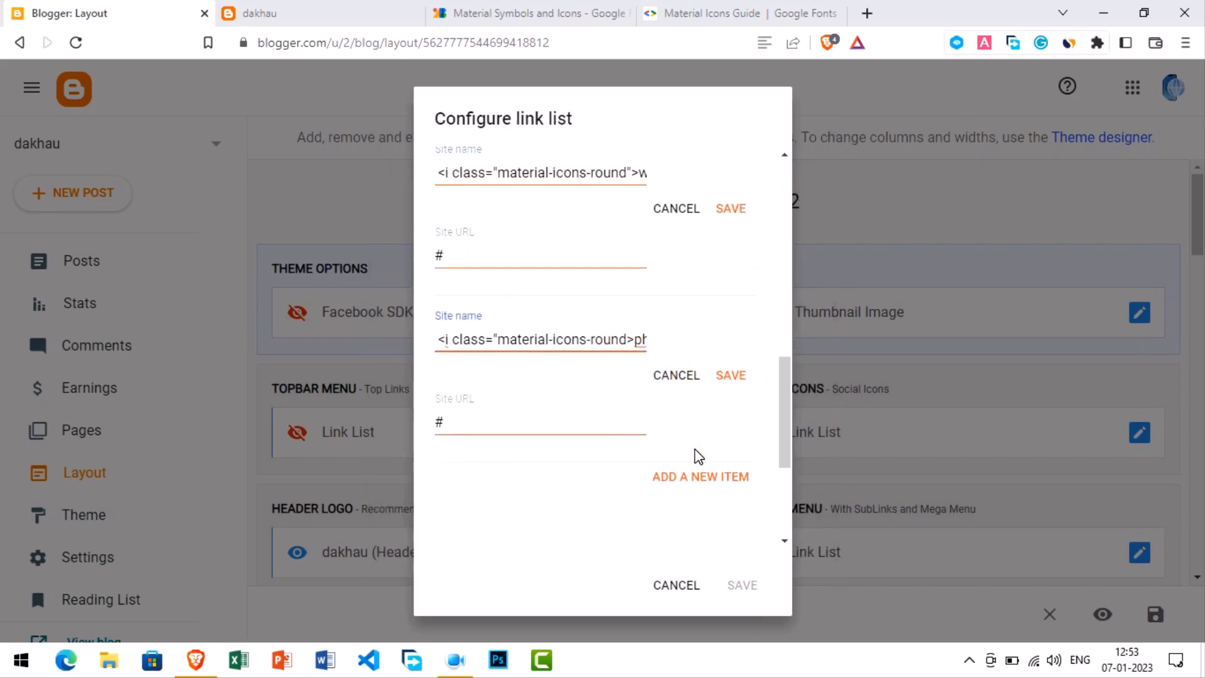
left_click(734, 382)
Save the edited Wifi Drivers, Computer Solutions and HOME items, and save the Header Menu link list
left_click(769, 209)
scroll(764, 372, "up", 3)
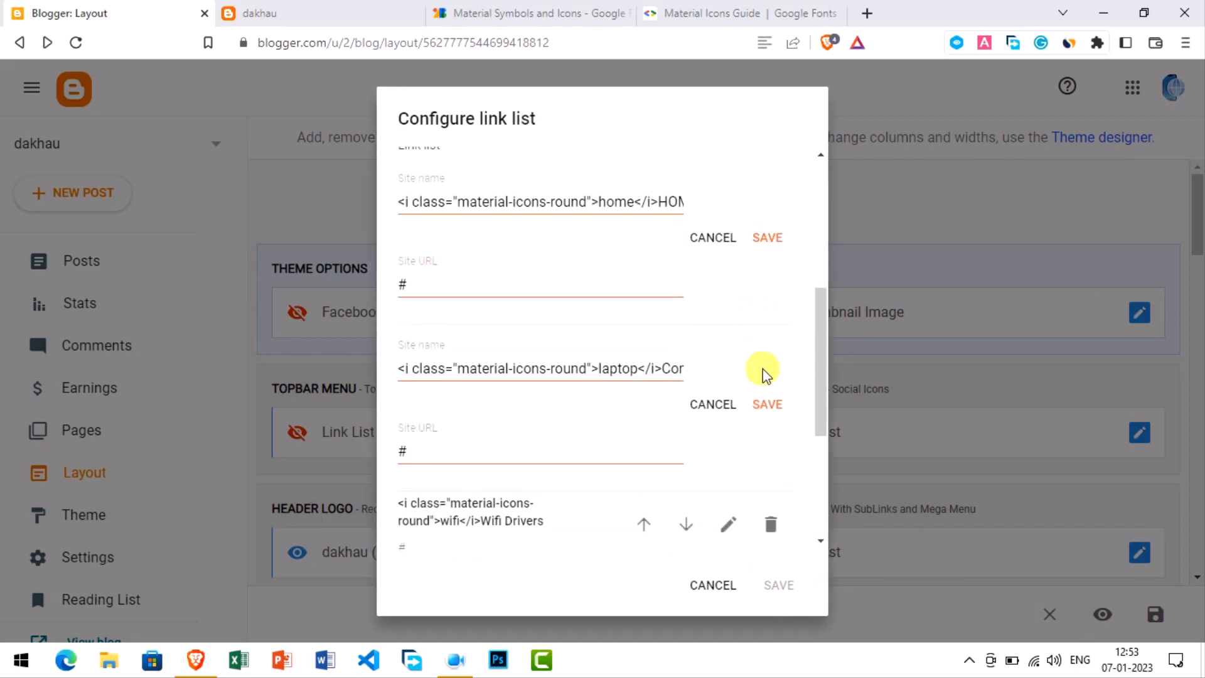
left_click(766, 404)
left_click(770, 239)
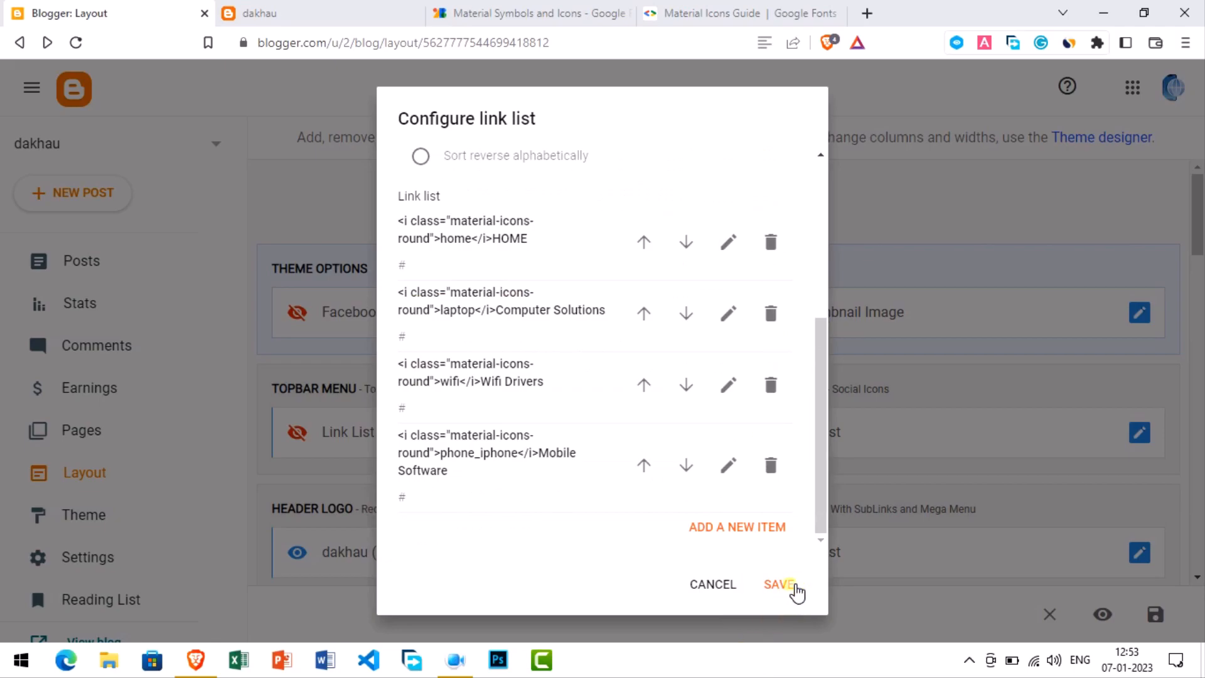
left_click(792, 586)
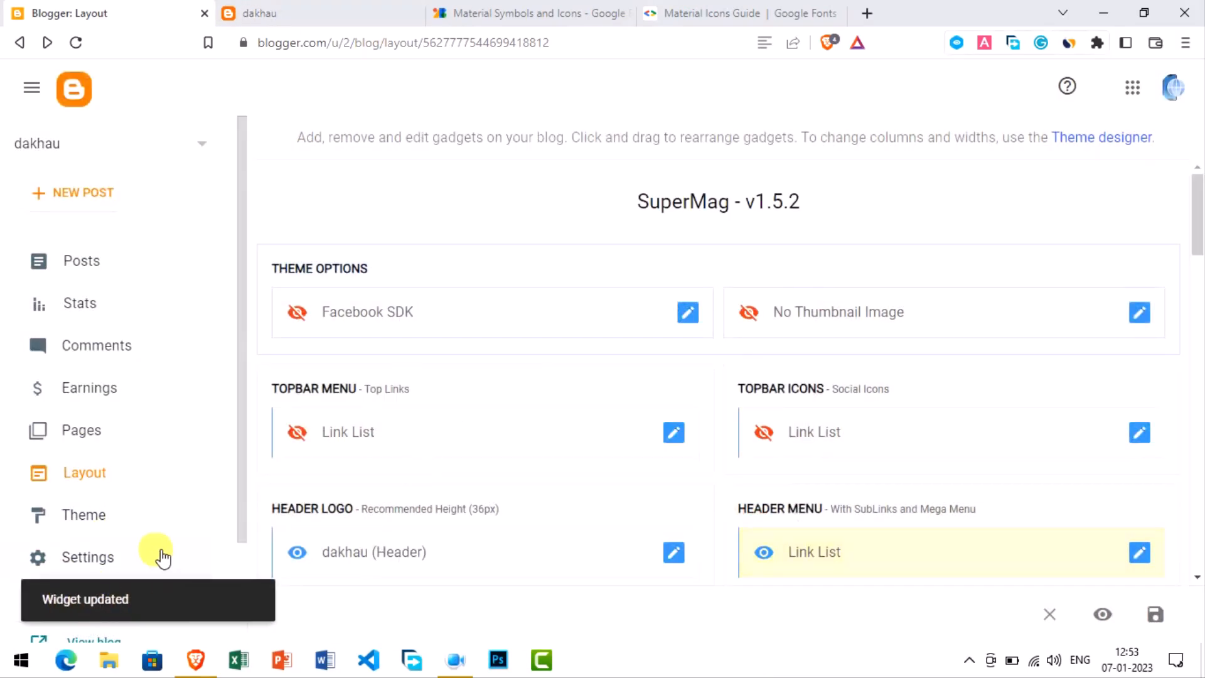
Reload the live blog, close the developer tools, and check the icons in the header menu
left_click(290, 8)
left_click(76, 43)
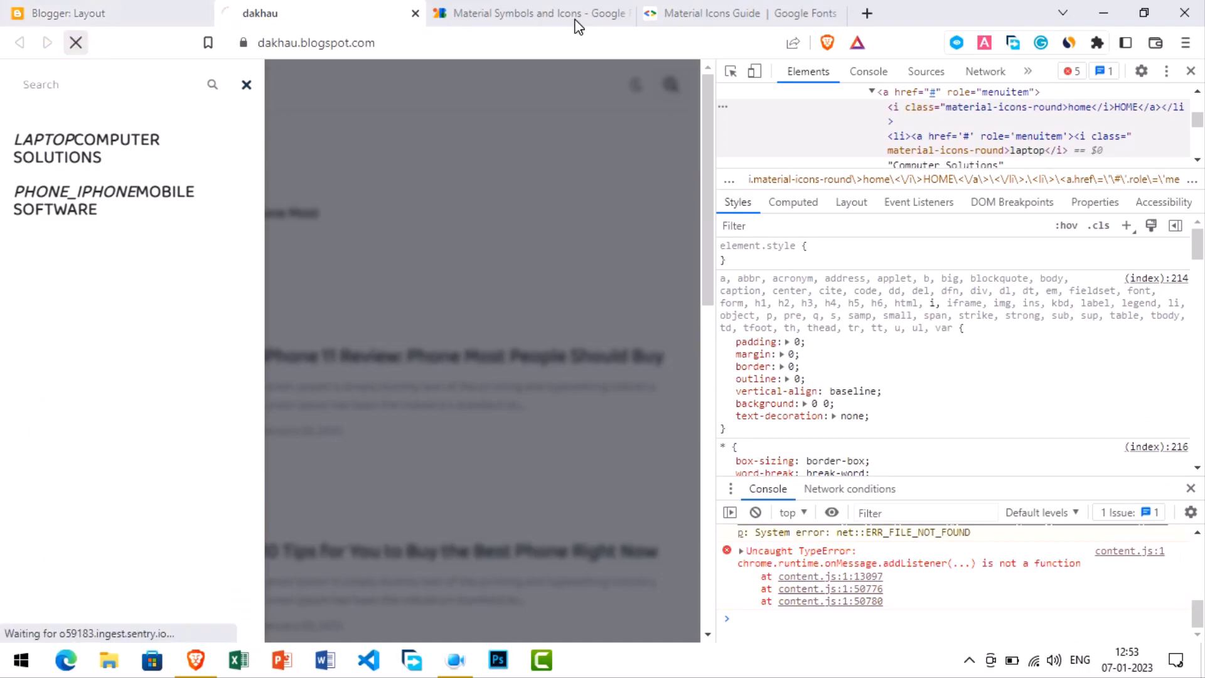
left_click(1191, 71)
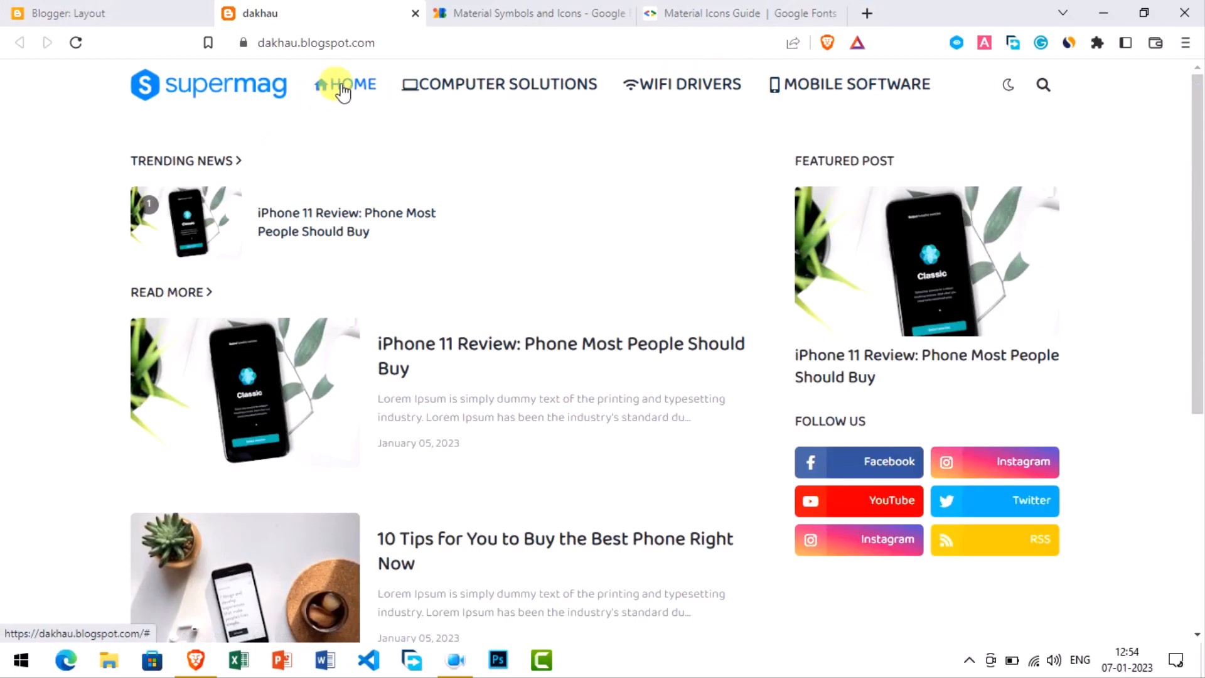
Back in the Blogger layout's Header Menu link list, insert a space between </i> and HOME and save the item
left_click(158, 15)
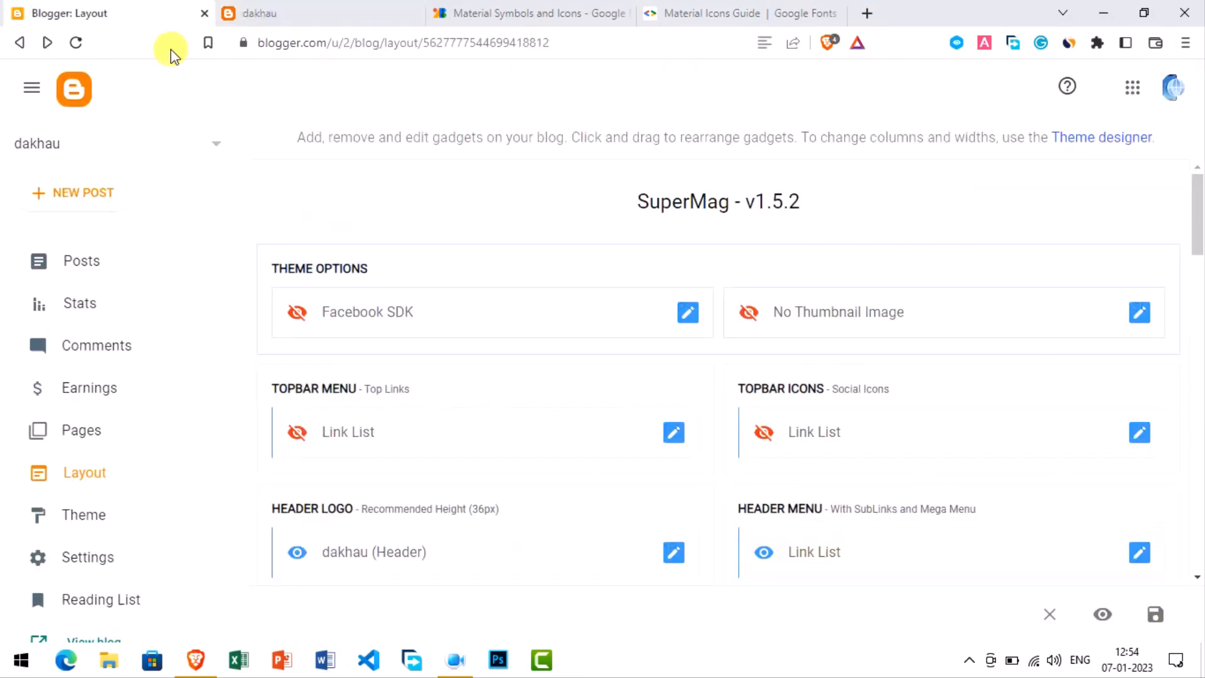
left_click(1139, 552)
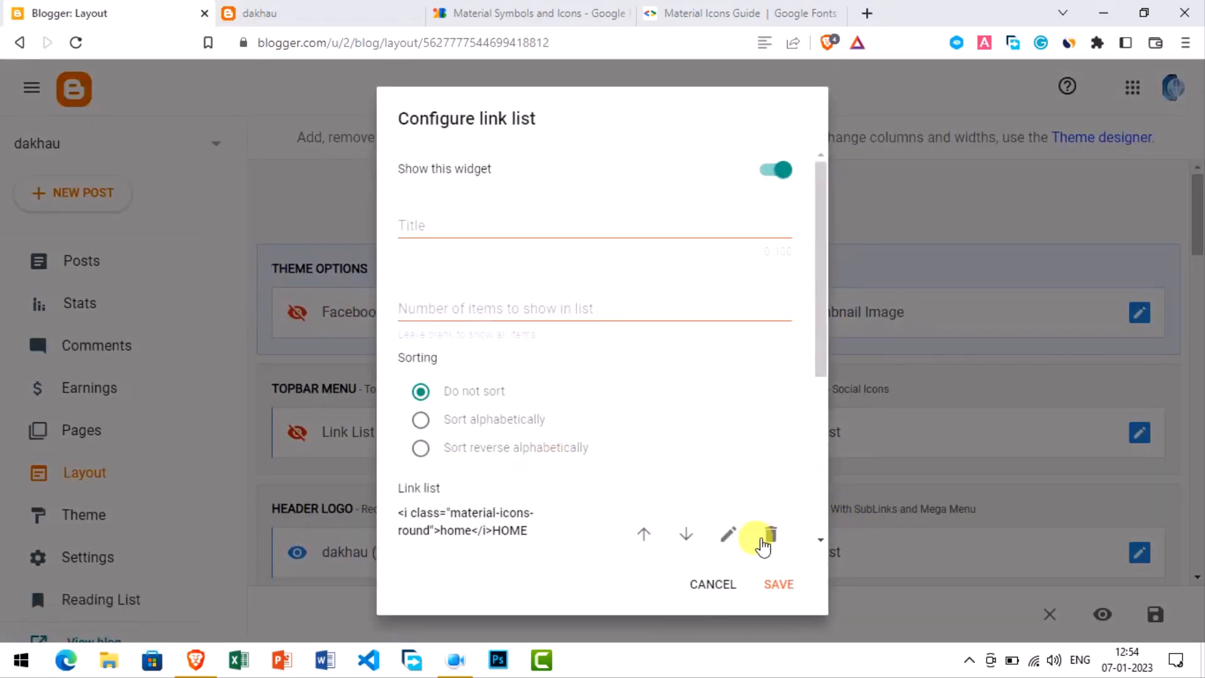
left_click(728, 539)
scroll(573, 416, "down", 3)
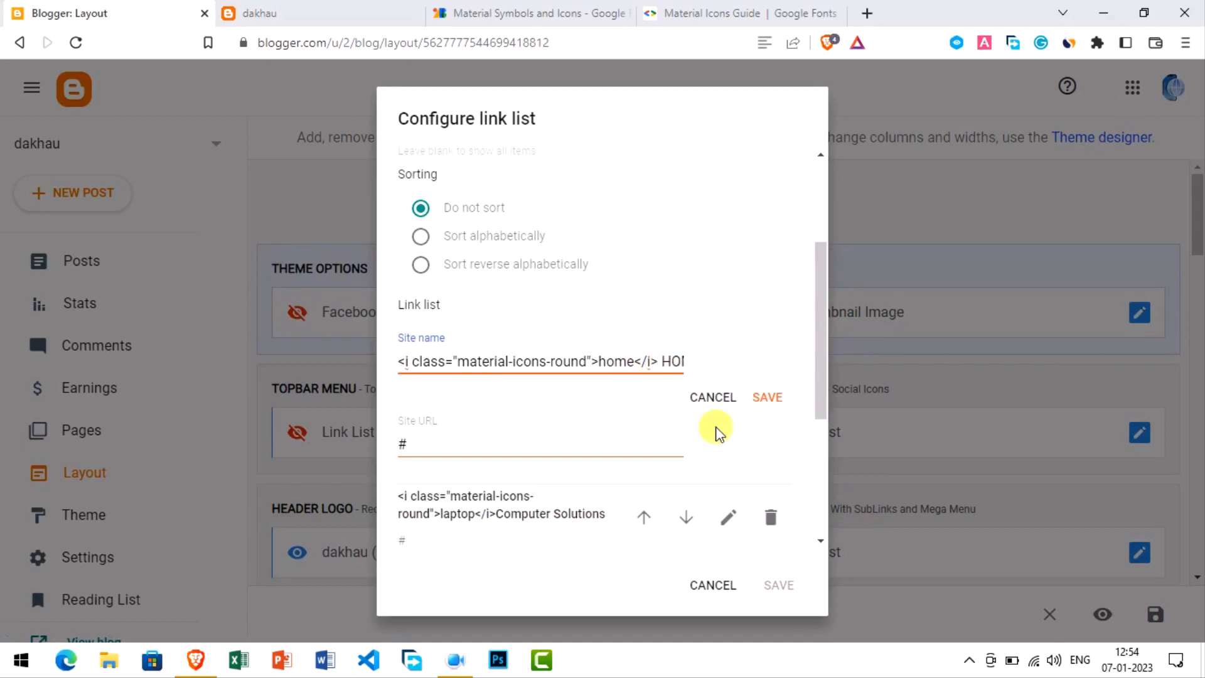
left_click(767, 396)
Insert a space after </i> in the Computer Solutions and Wifi Drivers site names, saving each item
scroll(709, 345, "down", 1)
left_click(729, 312)
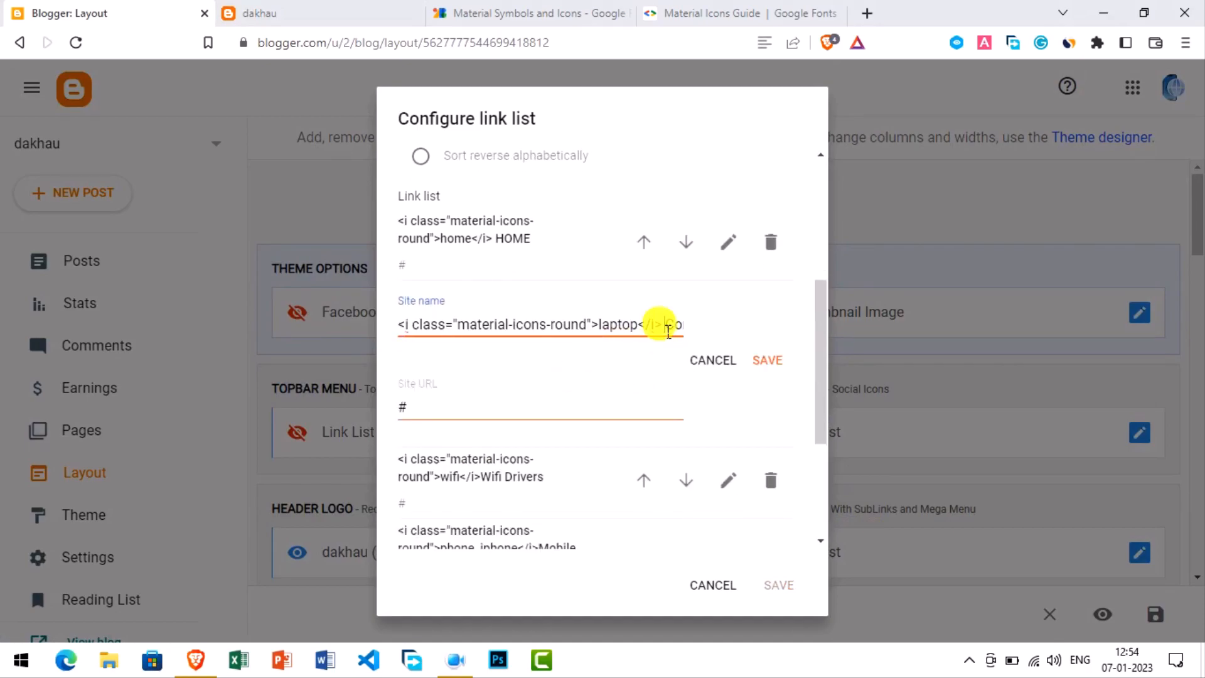
left_click(766, 359)
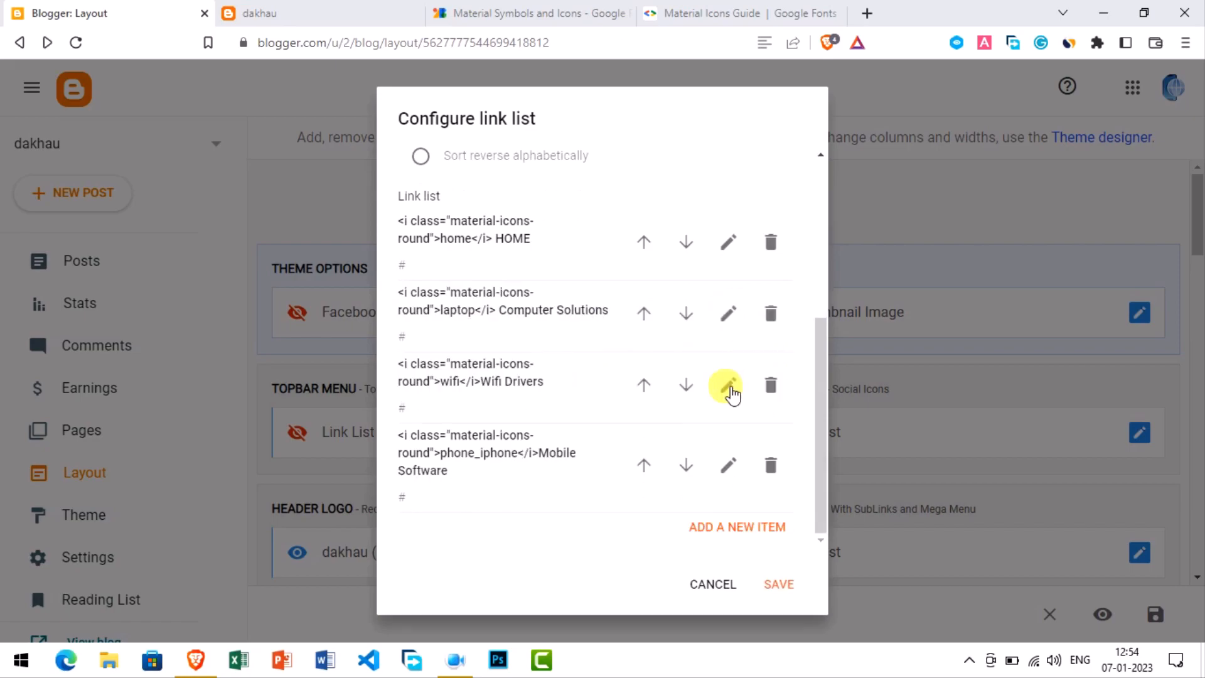
left_click(726, 384)
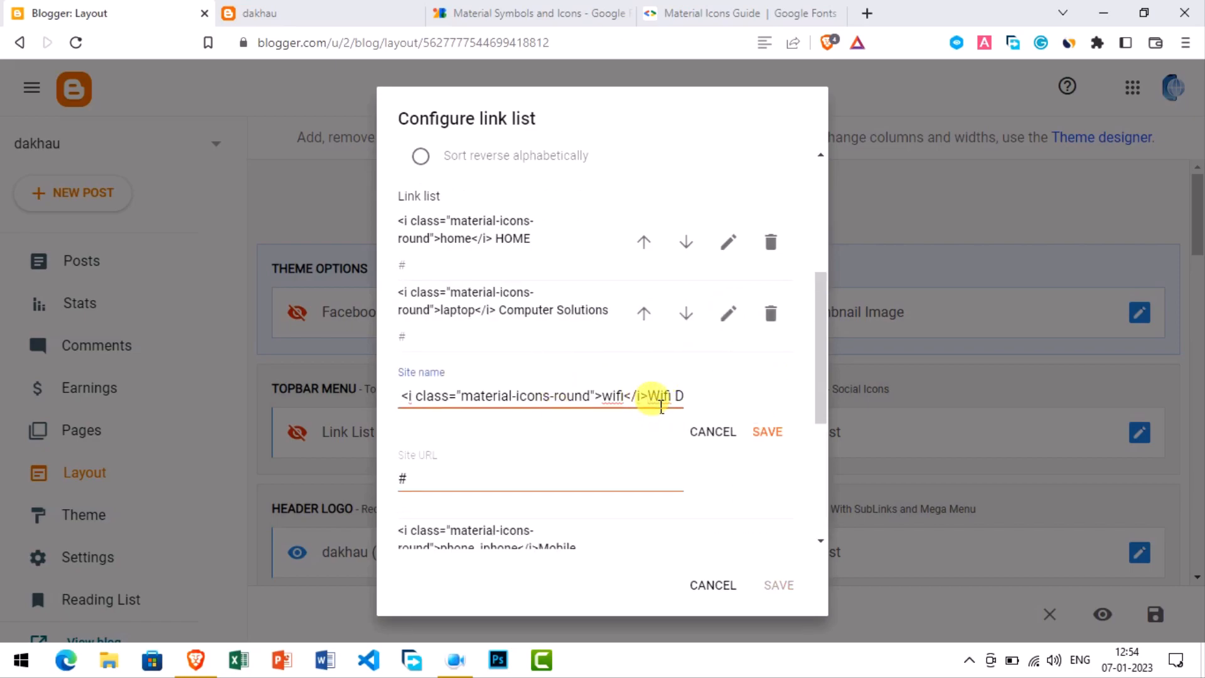
left_click(769, 431)
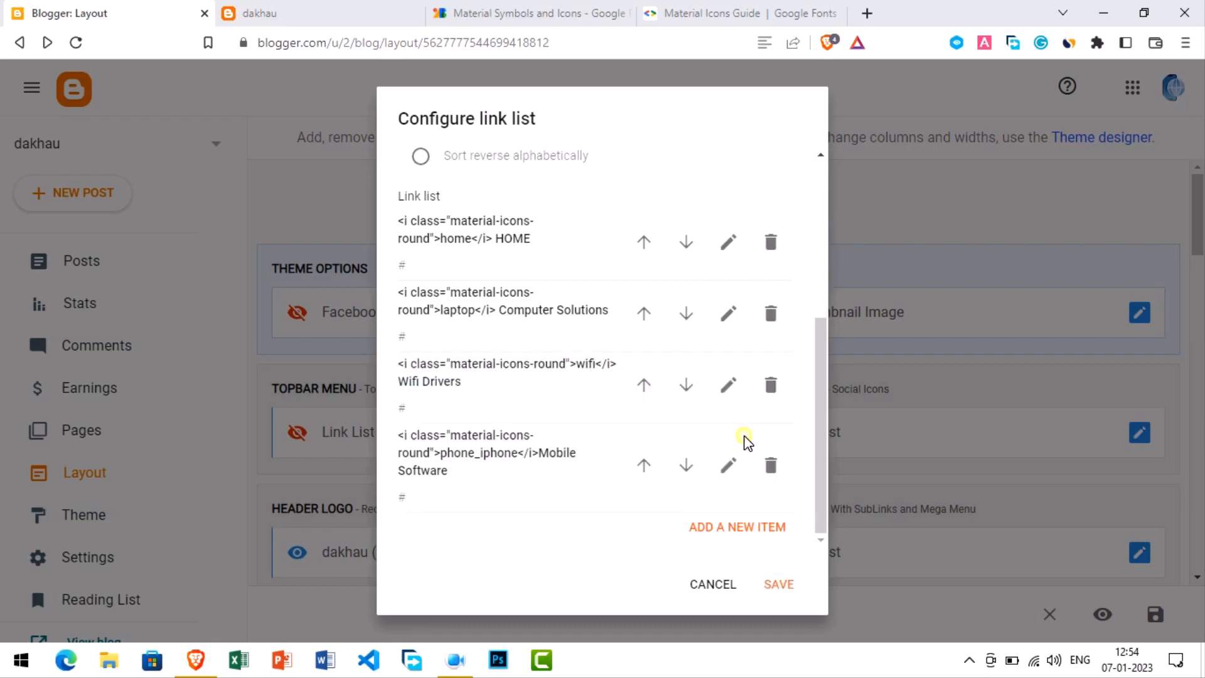
Insert a space between </i> and Mobile Software in its site name, then save the item and the link list
left_click(730, 465)
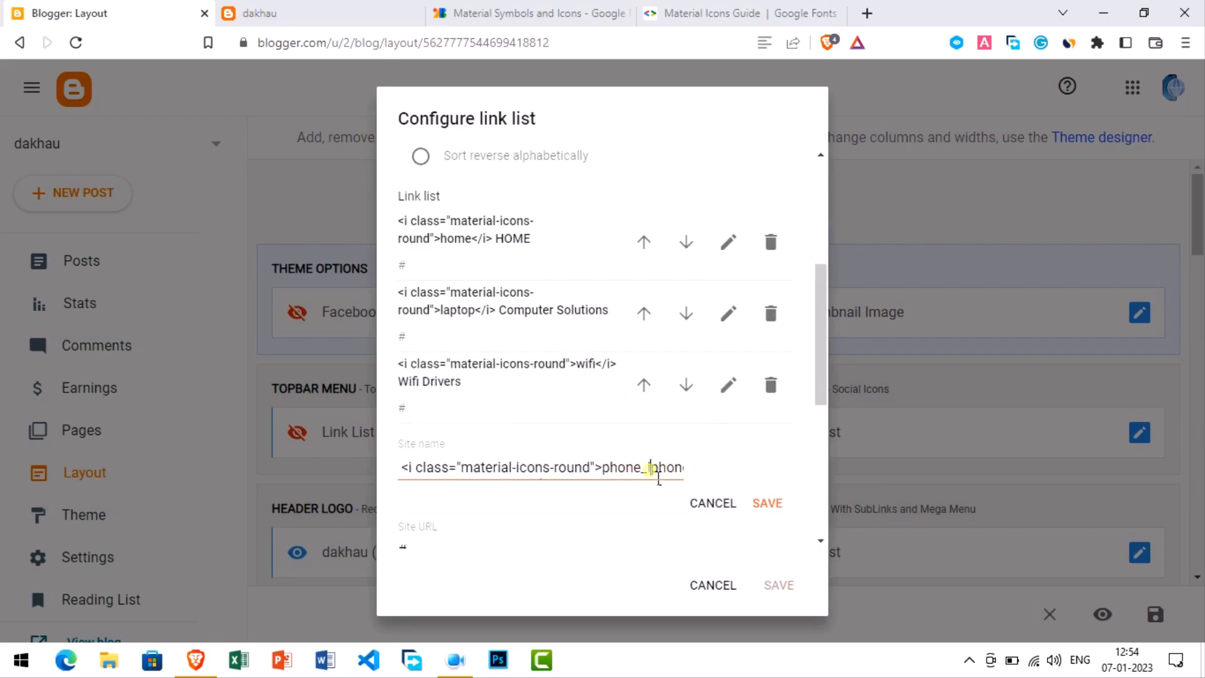
key("Right")
key("Right")
key("Right")
key("Right")
key("Right")
key("Right")
key("Right")
key("Right")
key("Right")
key("Right")
key("Right")
key("Right")
key("Right")
key("Right")
key("Right")
key("Right")
key("Right")
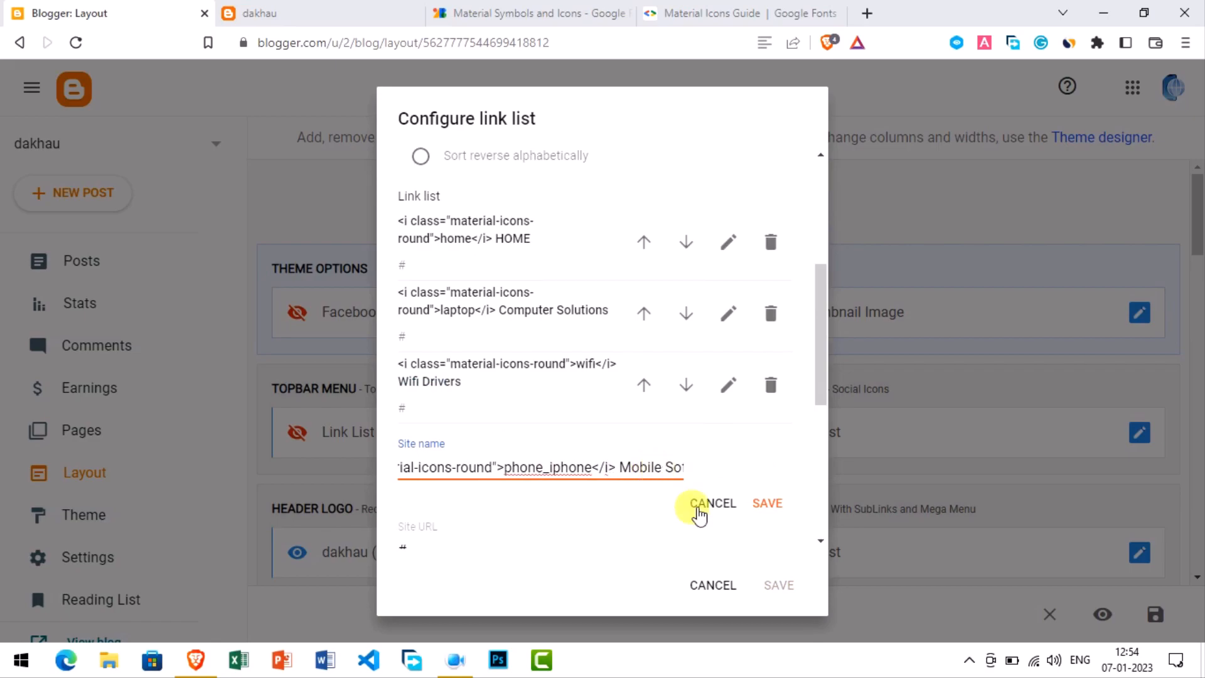
left_click(766, 502)
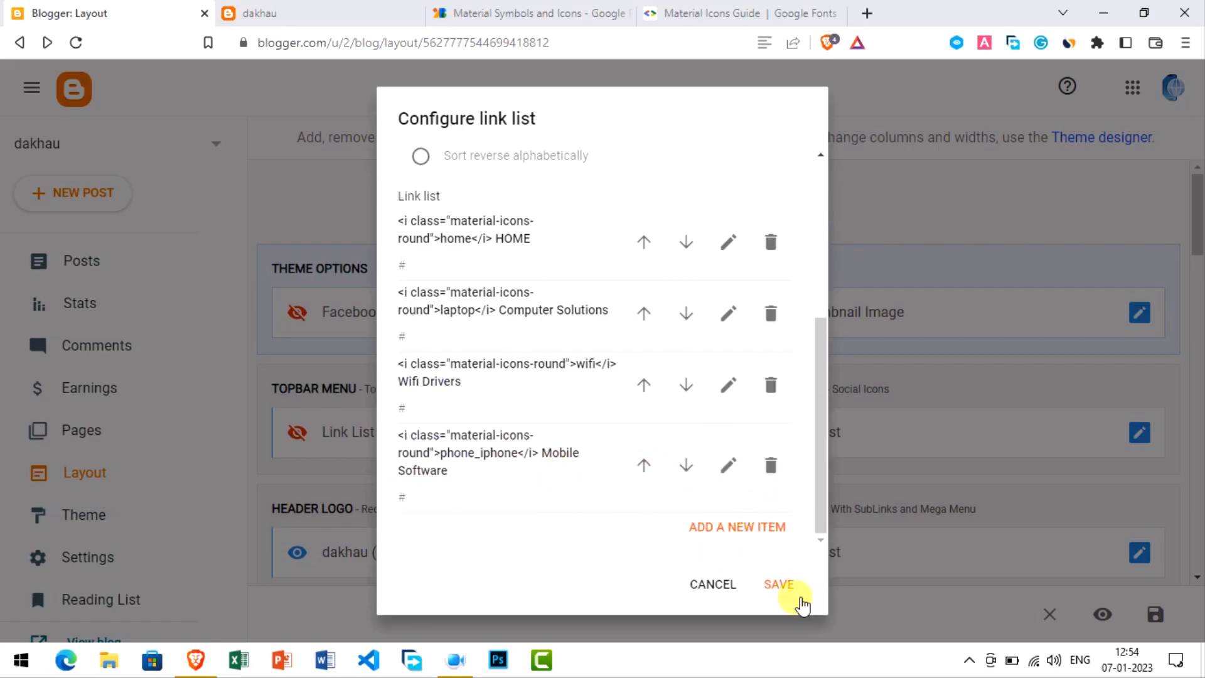
left_click(793, 594)
Reload the live blog, check the icon spacing in the header menu, and look at the footer links
left_click(253, 13)
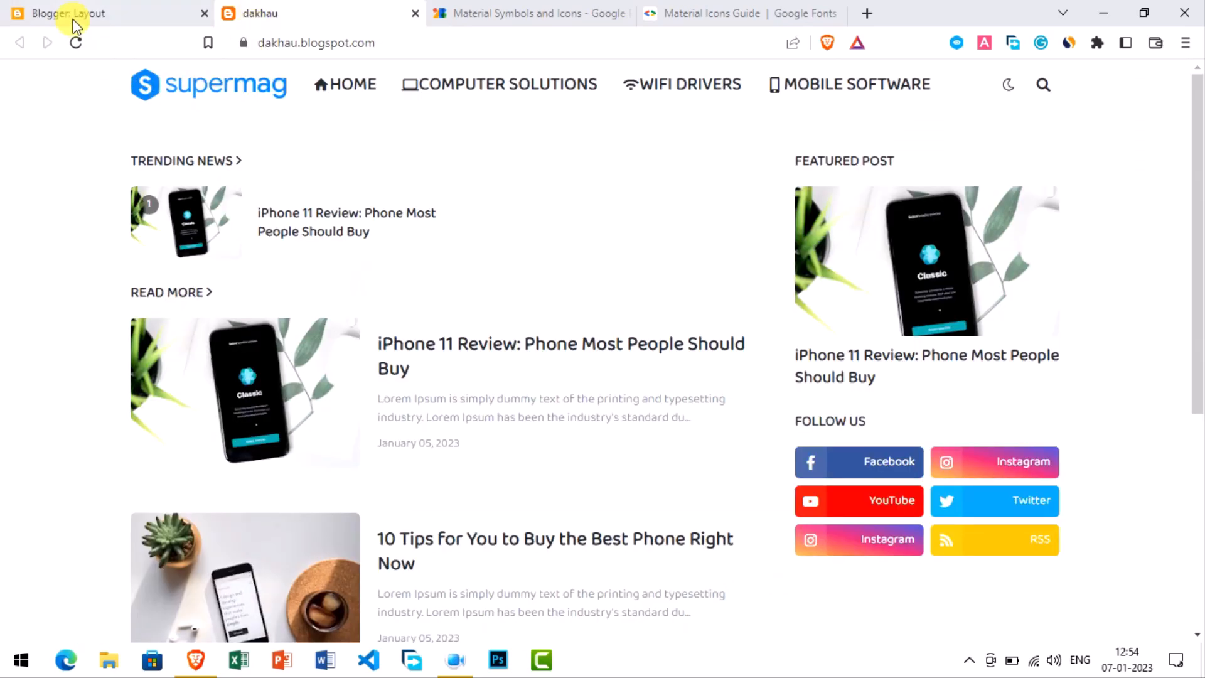
left_click(76, 43)
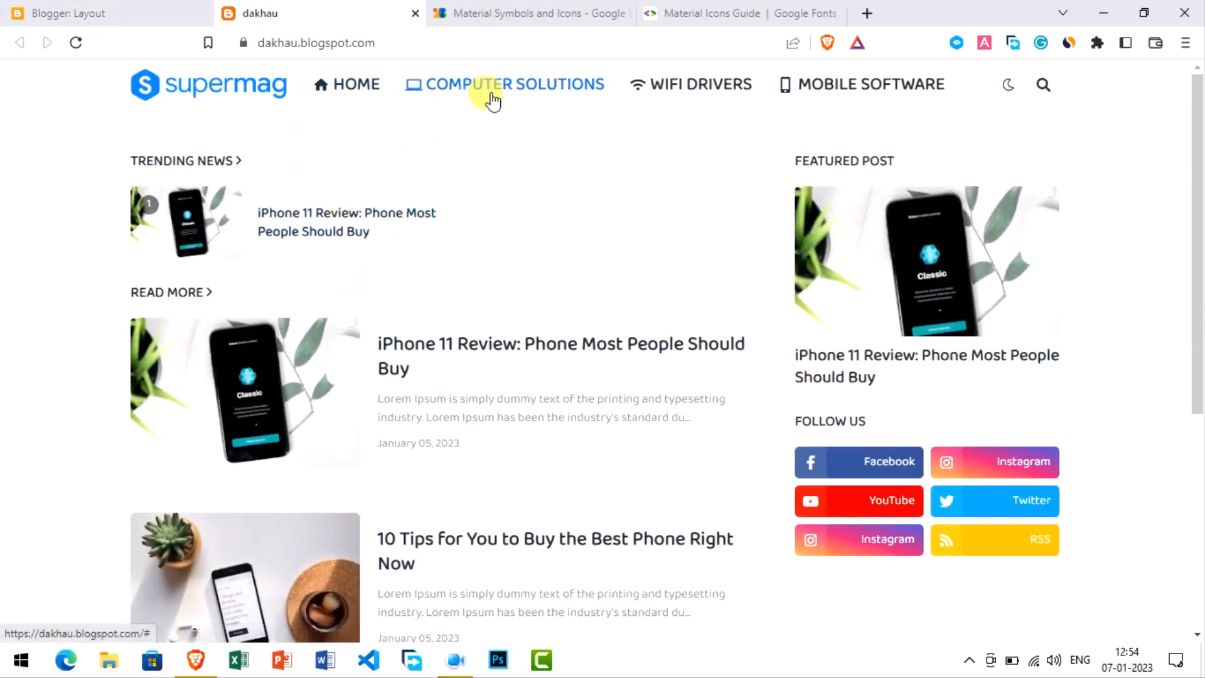
scroll(683, 199, "down", 5)
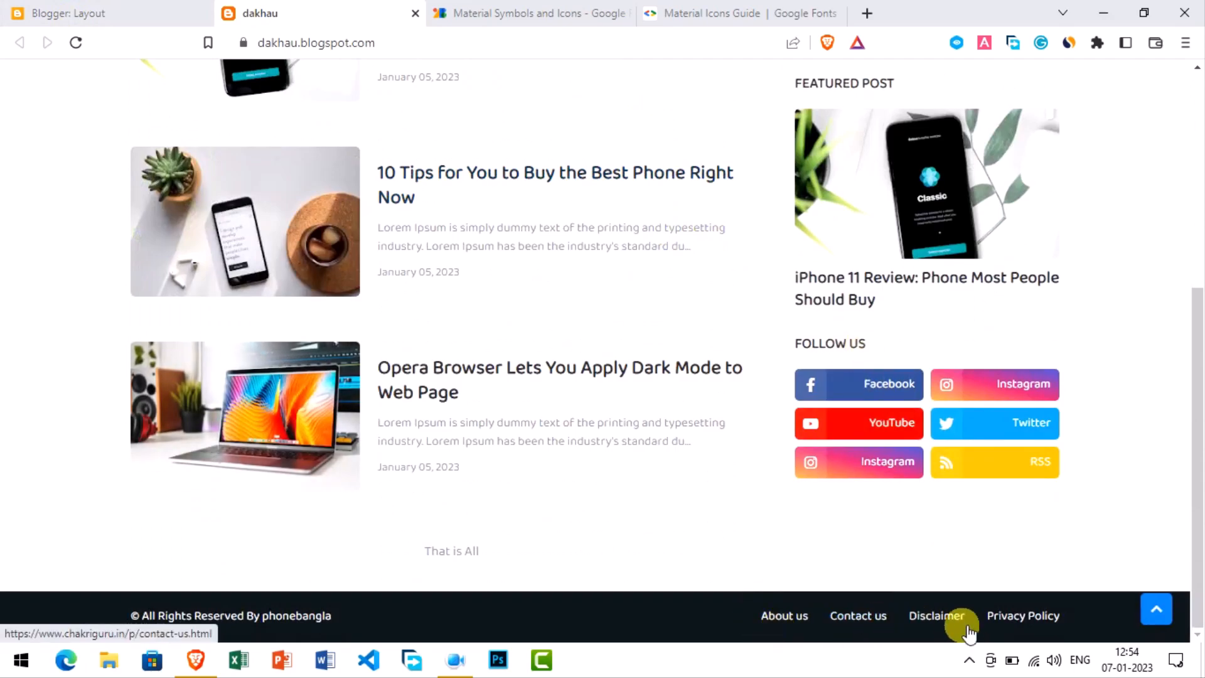
Switch to the Google Fonts icon library and search the Material Icons for privacy
left_click(522, 12)
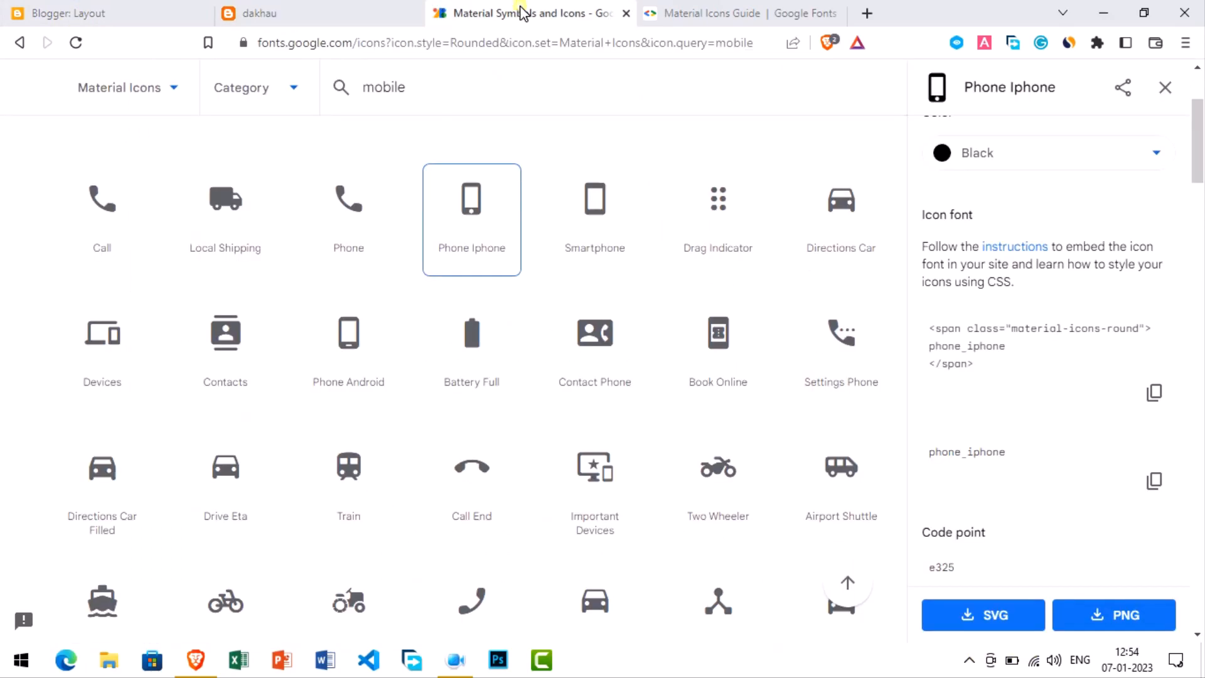
left_click(436, 99)
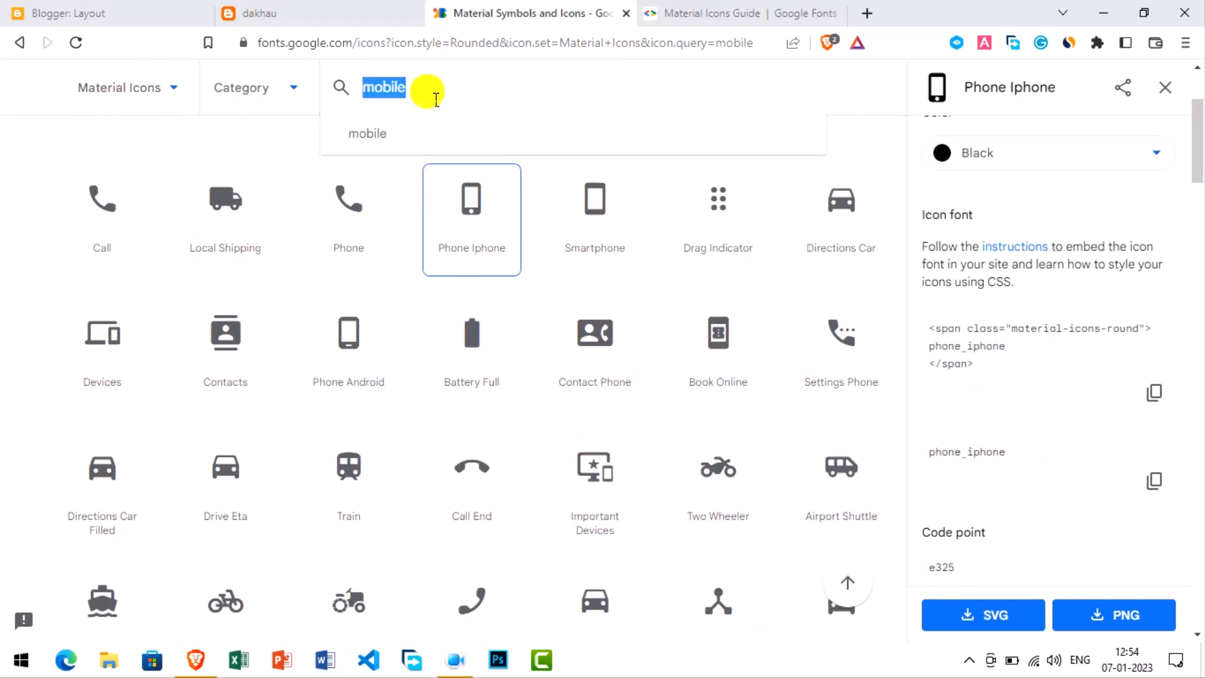
type("privacy")
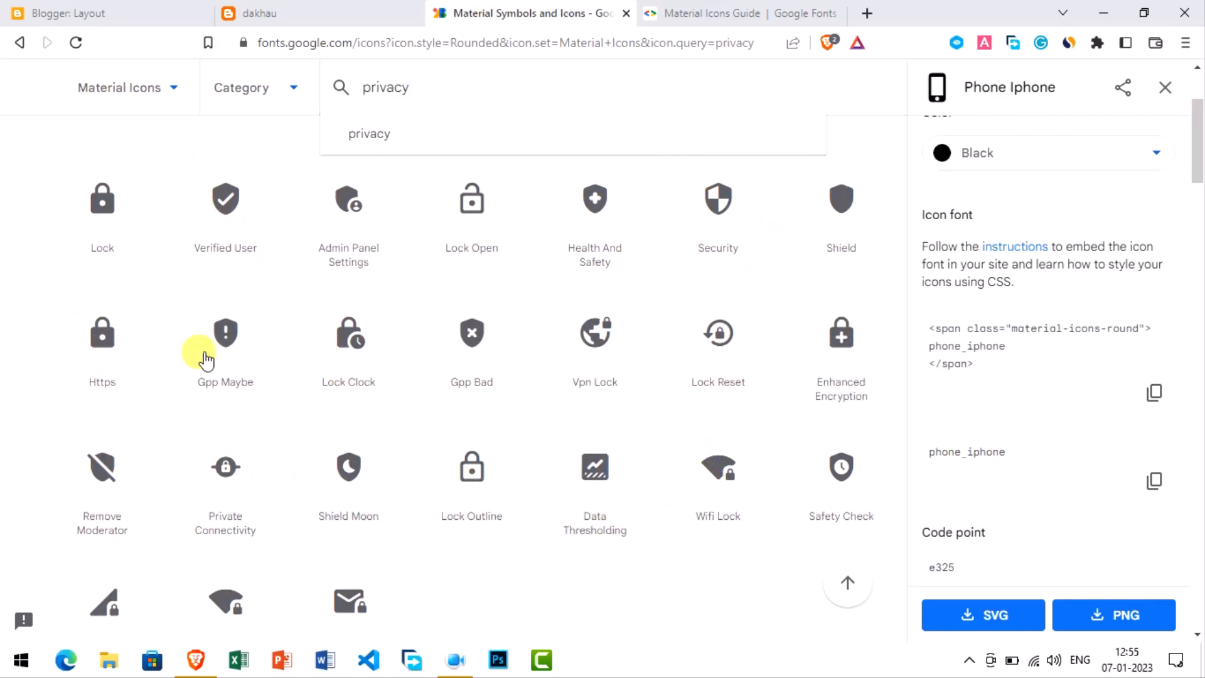
Copy the Security icon's name from the icon library, then switch to the Blogger layout and open the Footer Menu link list
left_click(736, 215)
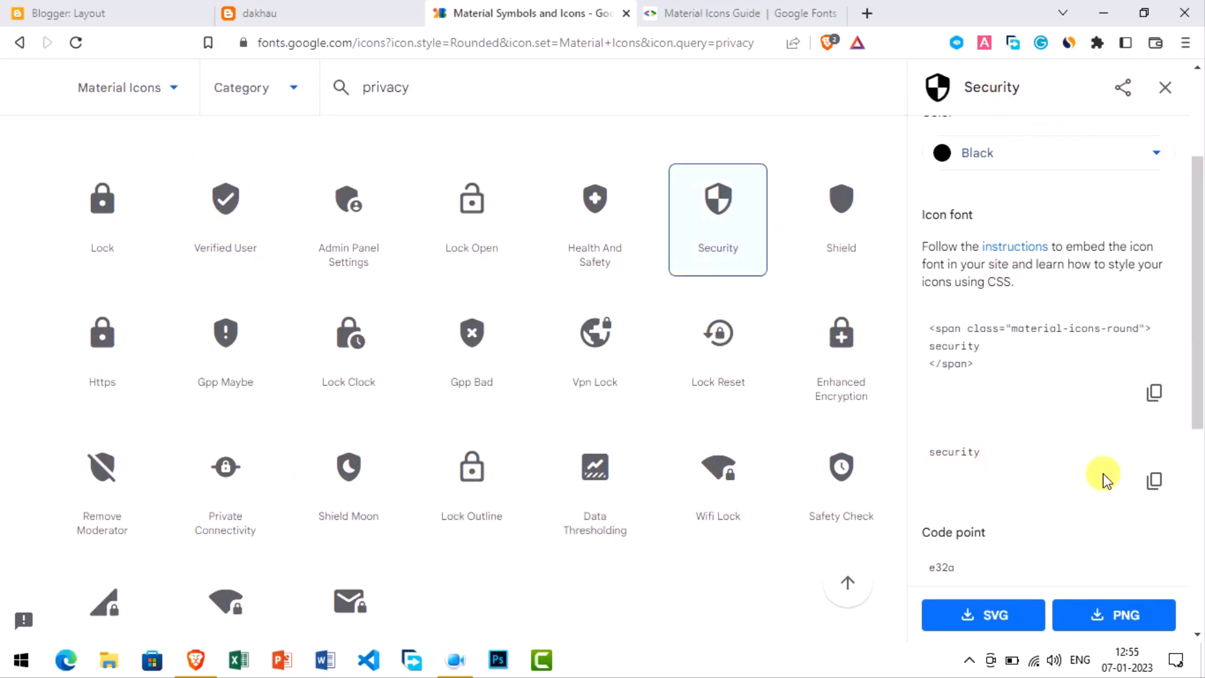
left_click(1148, 480)
left_click(119, 13)
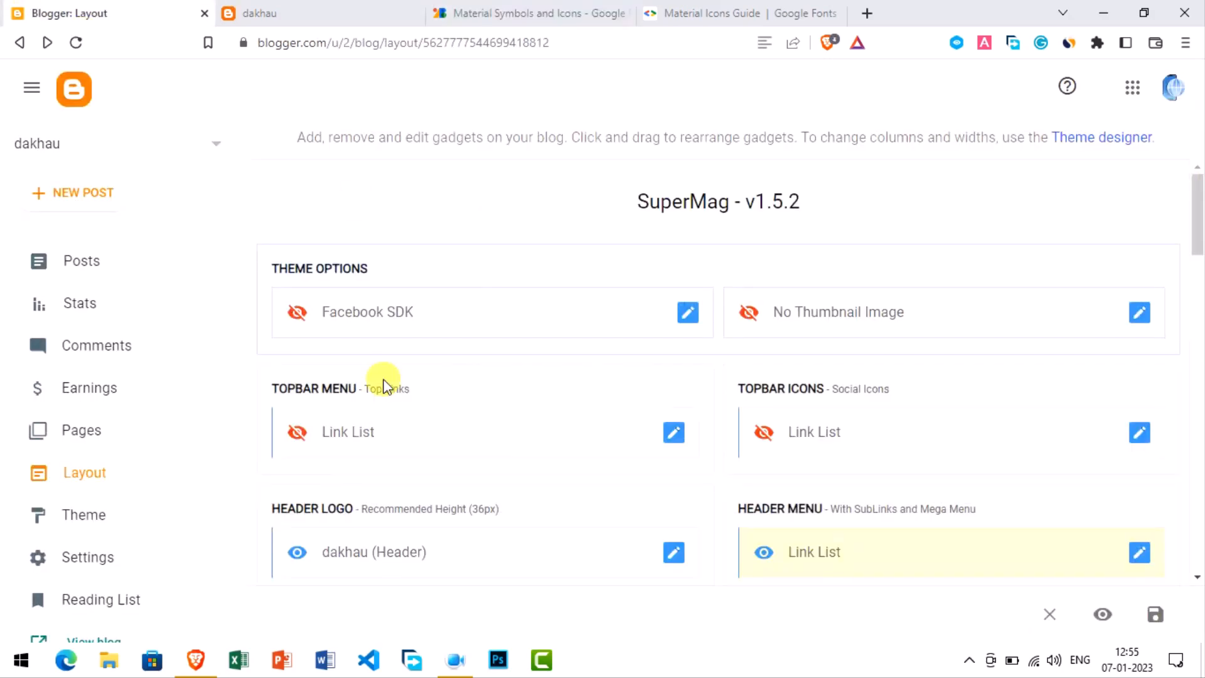
scroll(885, 411, "down", 15)
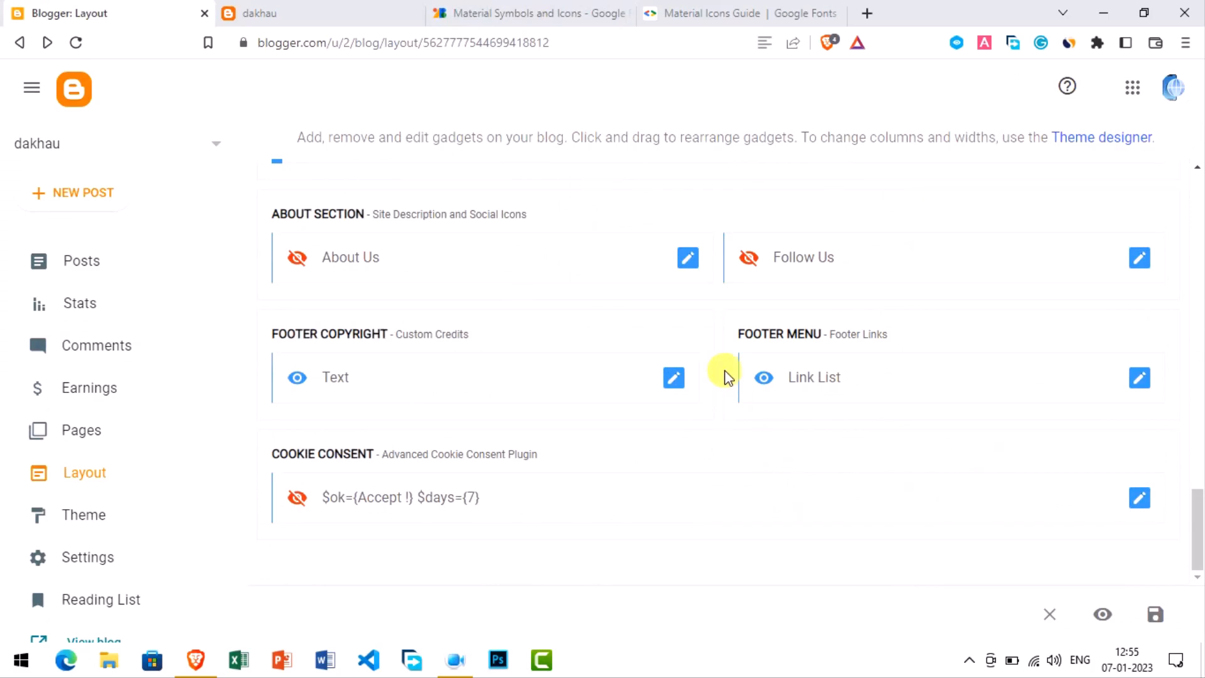
left_click(1140, 378)
scroll(565, 502, "down", 5)
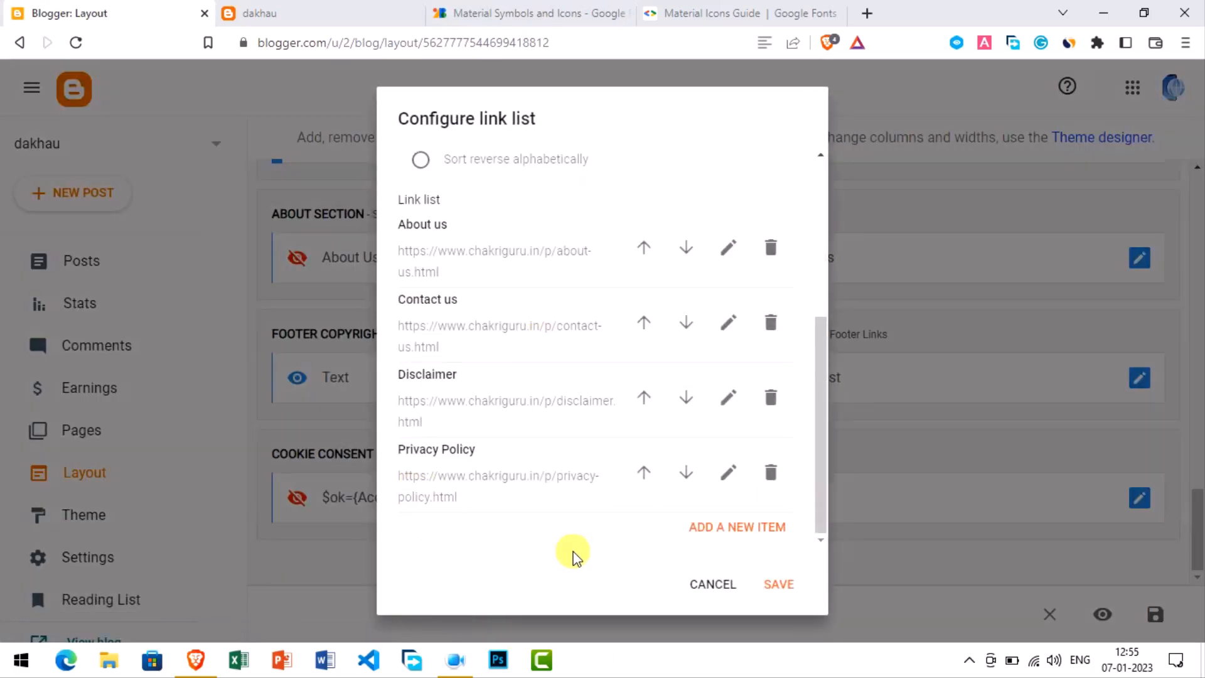
Insert <i class="material-icons-round">security</i> and a space before Privacy Policy in its site name, then save the item and the link list
left_click(726, 473)
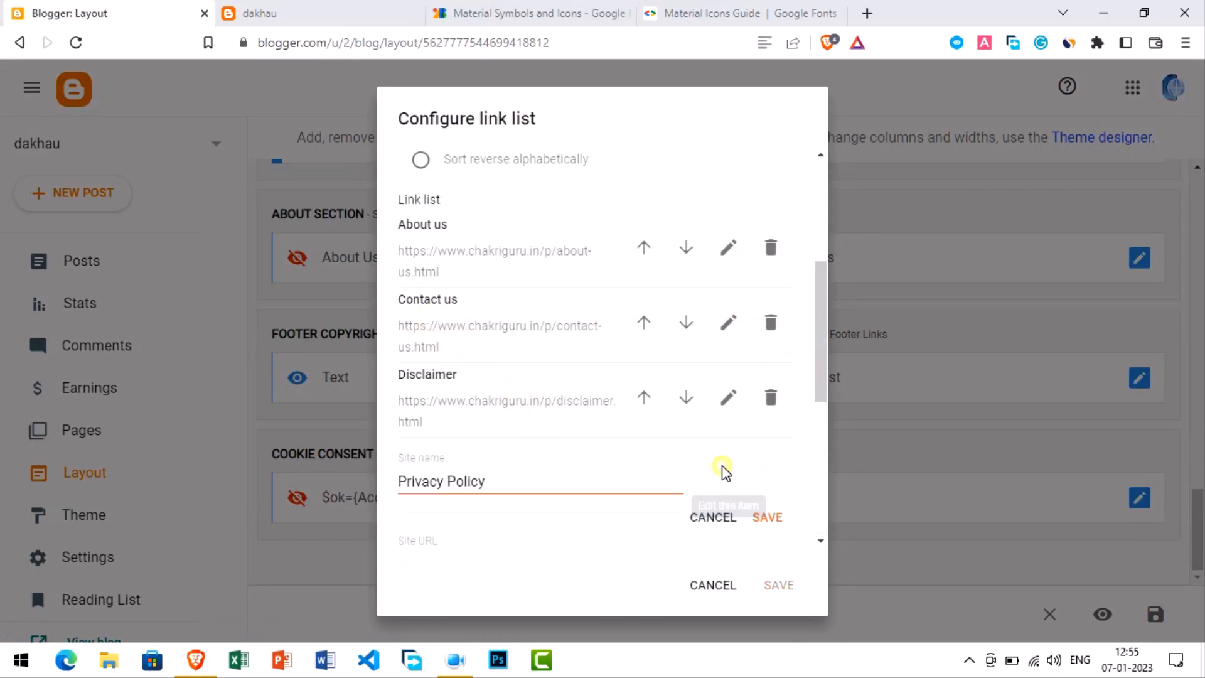
left_click(409, 484)
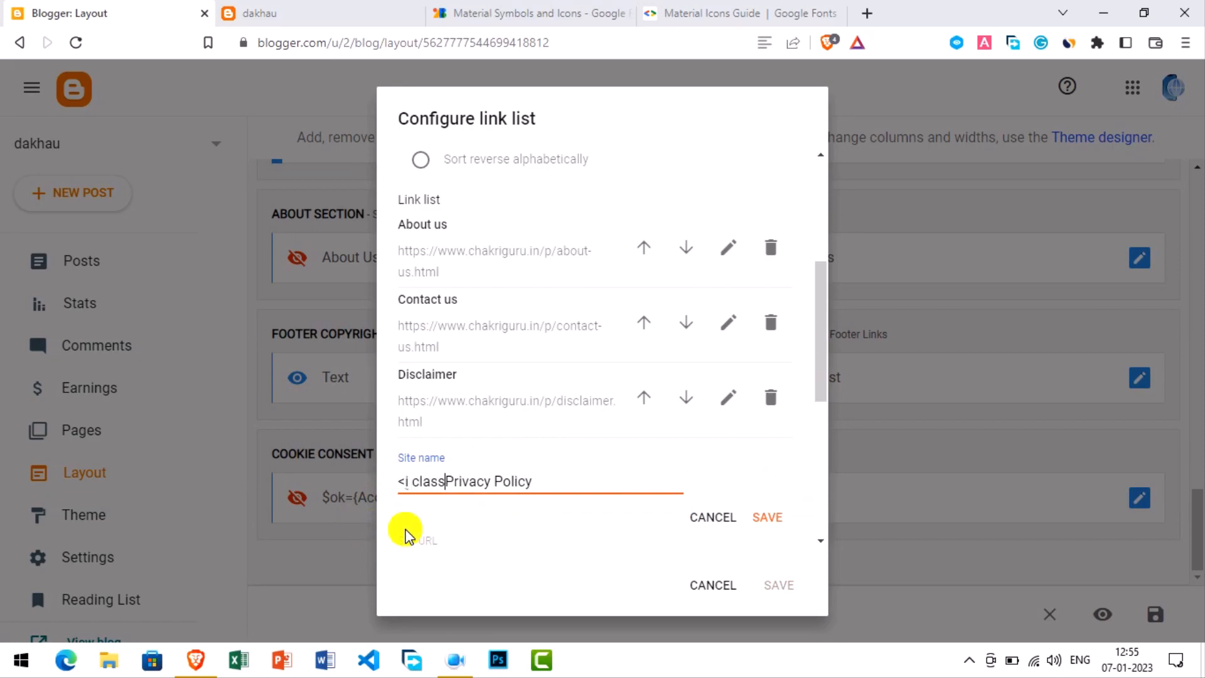
type("<i class+")
key("BackSpace")
type("=\"material-icons-")
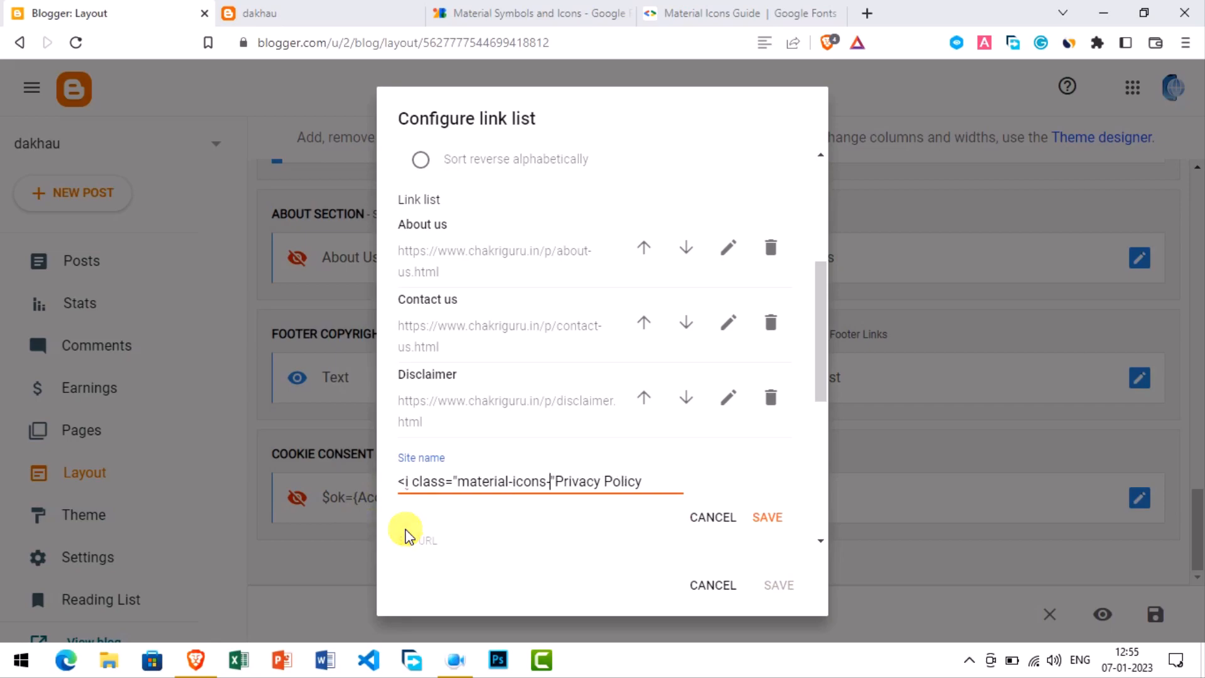
type("round")
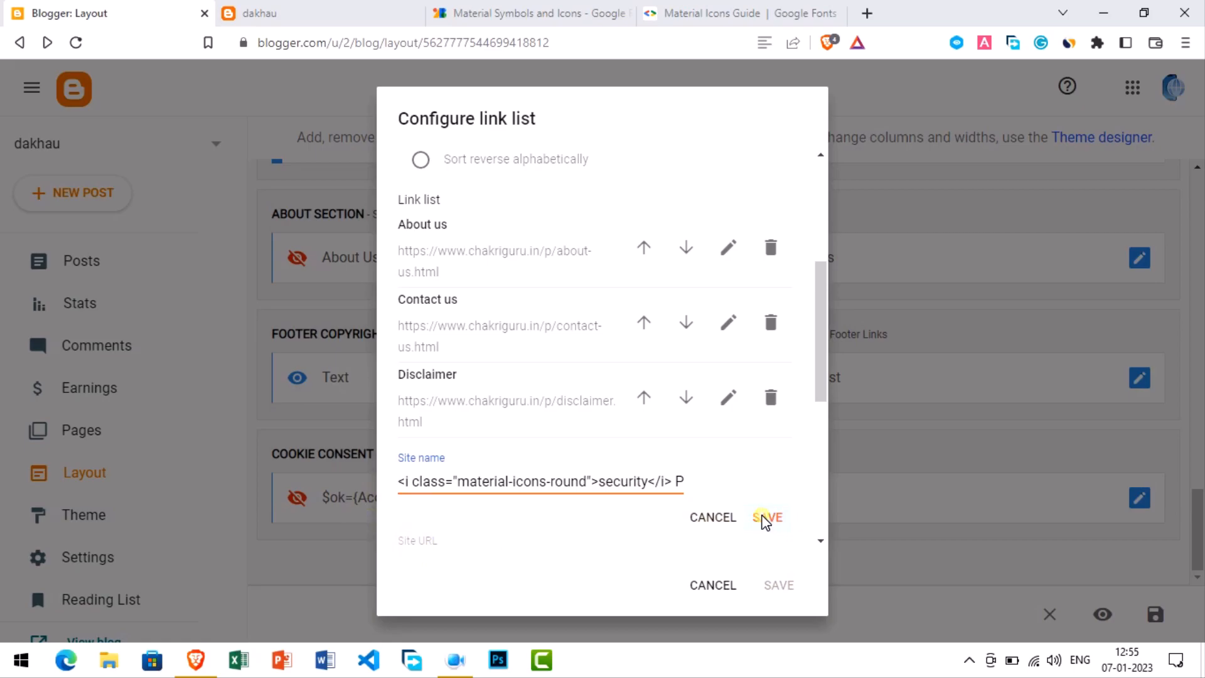
left_click(766, 517)
left_click(794, 591)
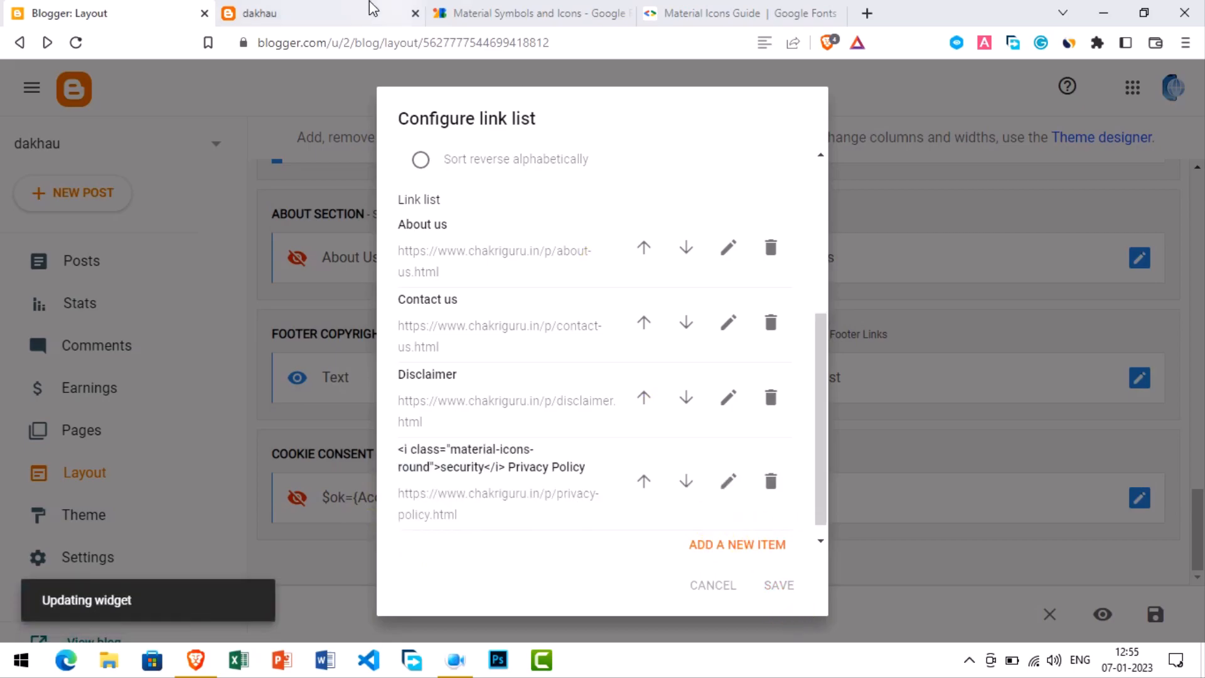
Reload the live blog and check the Privacy Policy icon in the footer and the icons in the header menu
left_click(370, 11)
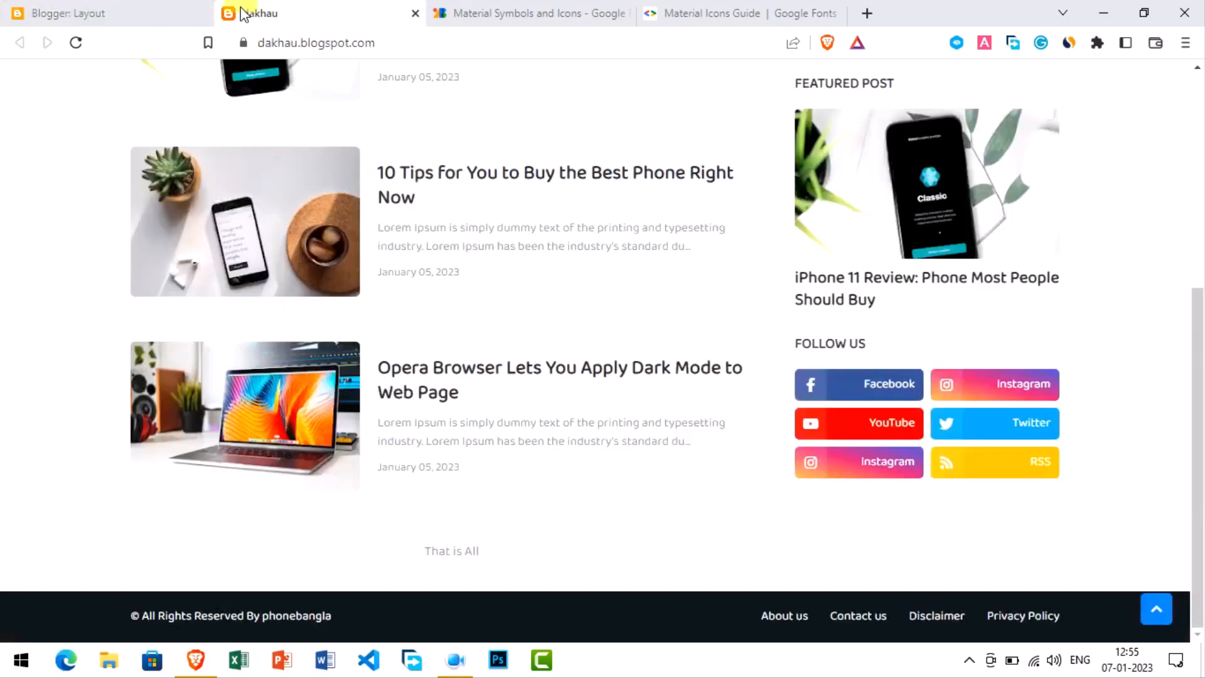
left_click(77, 42)
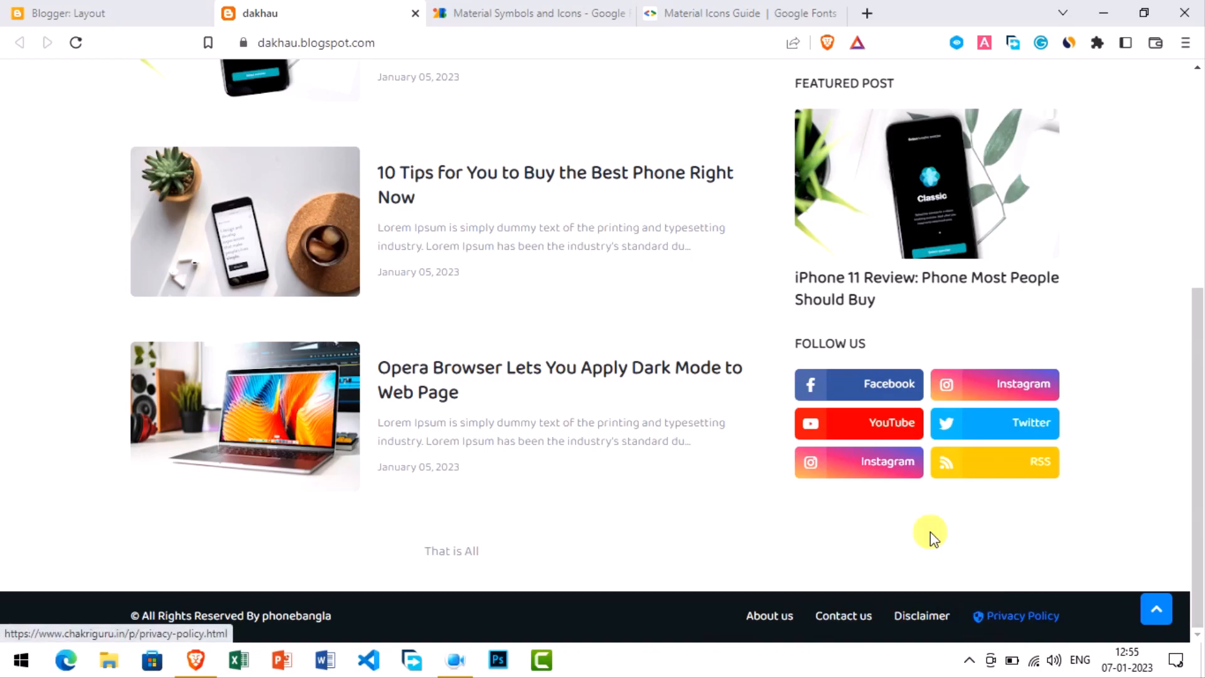
scroll(928, 533, "up", 6)
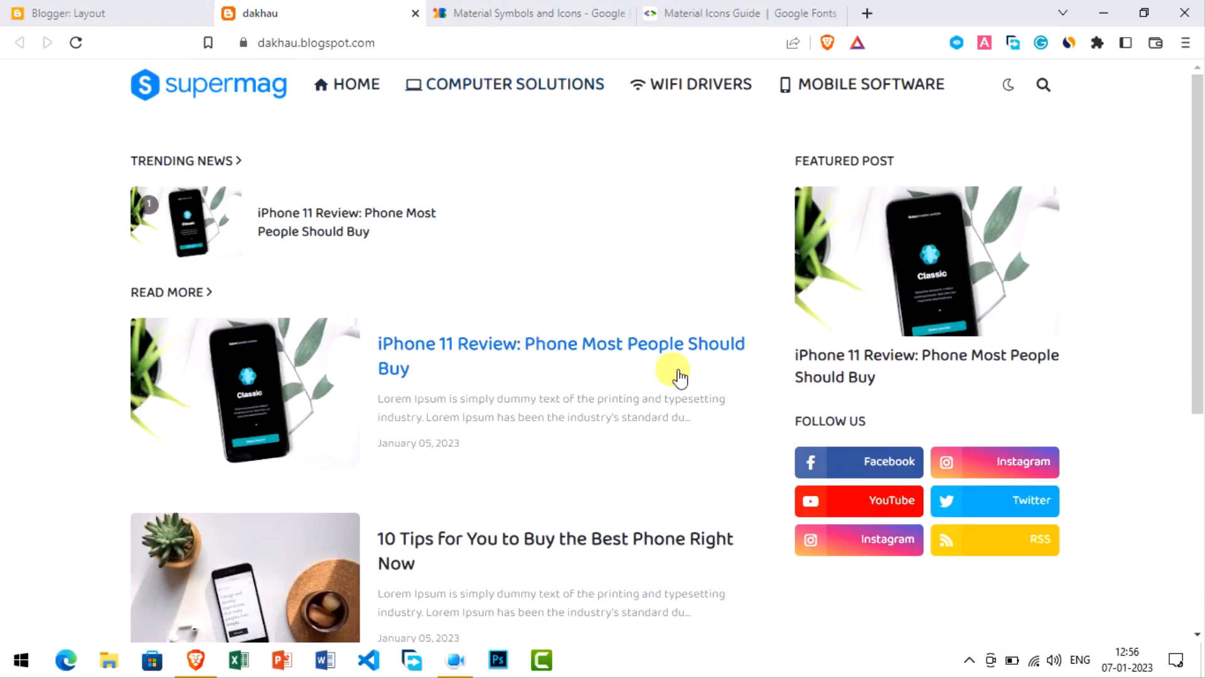
scroll(981, 605, "down", 6)
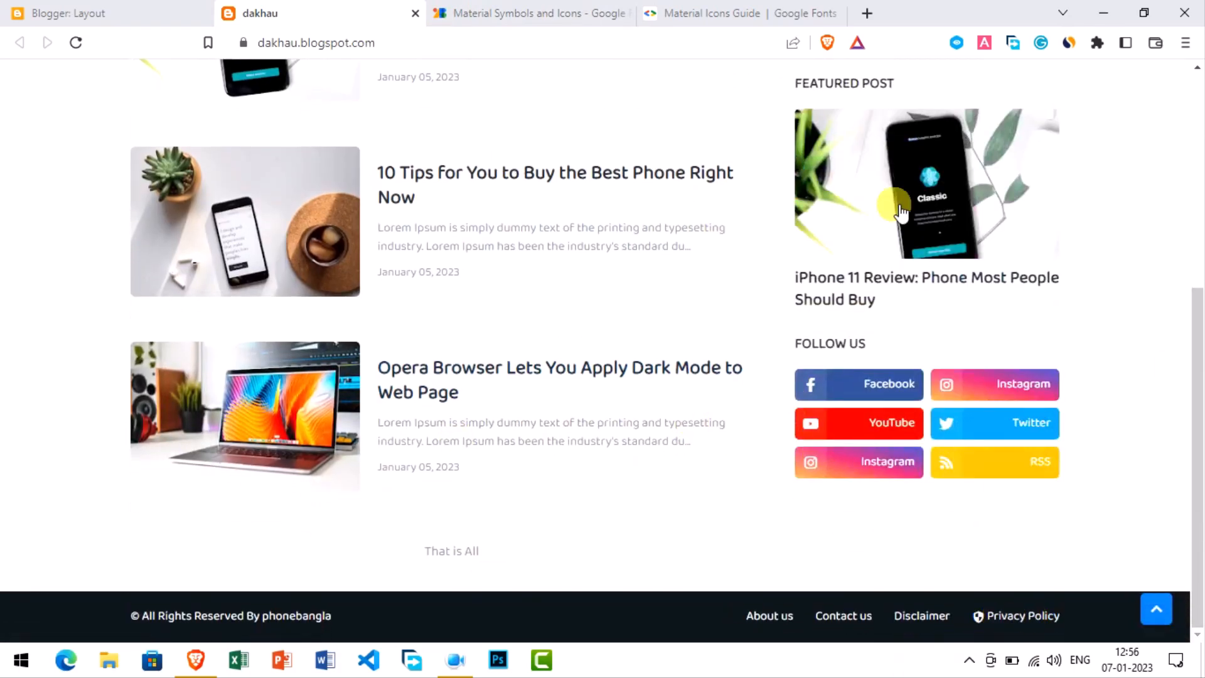
Review the Privacy Policy icon code in the Blogger Footer Menu link list, then return to the live blog's header menu
left_click(69, 12)
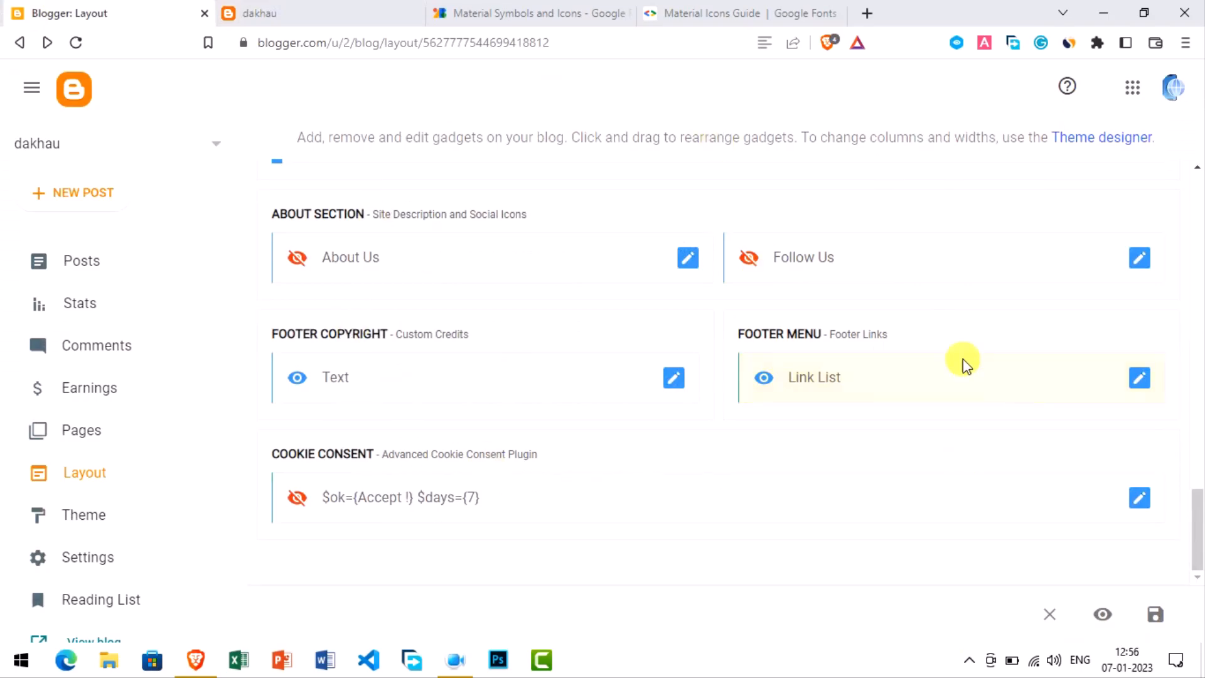
left_click(1140, 378)
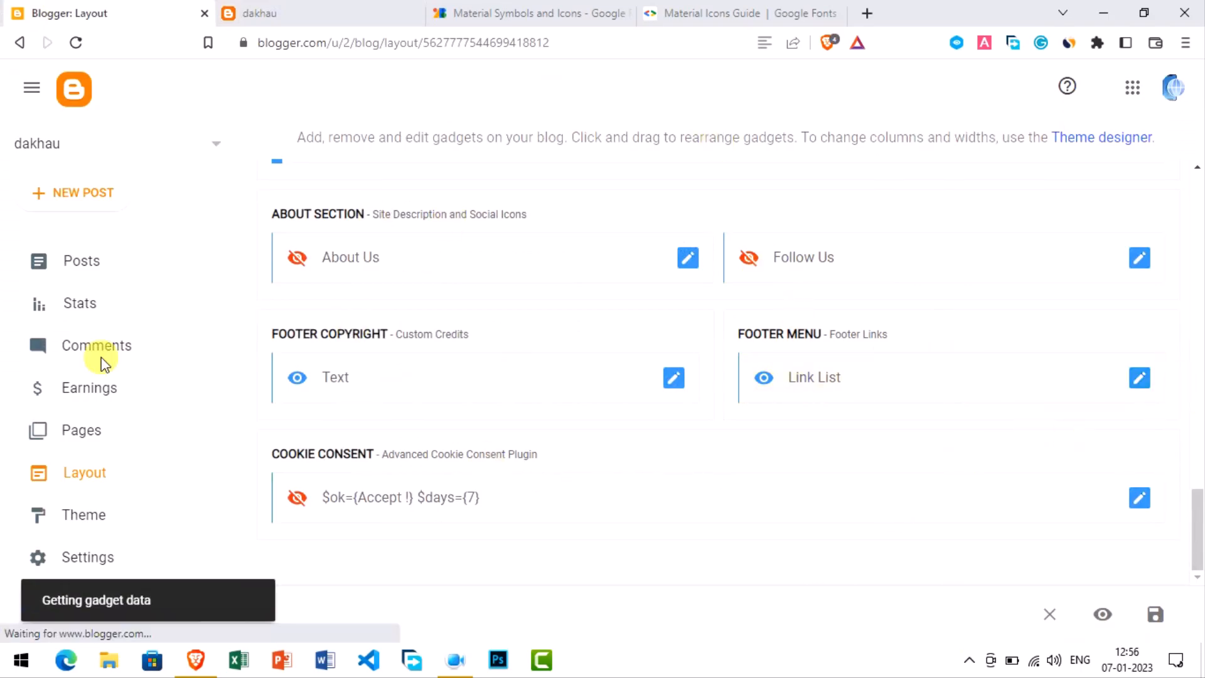
scroll(511, 431, "down", 5)
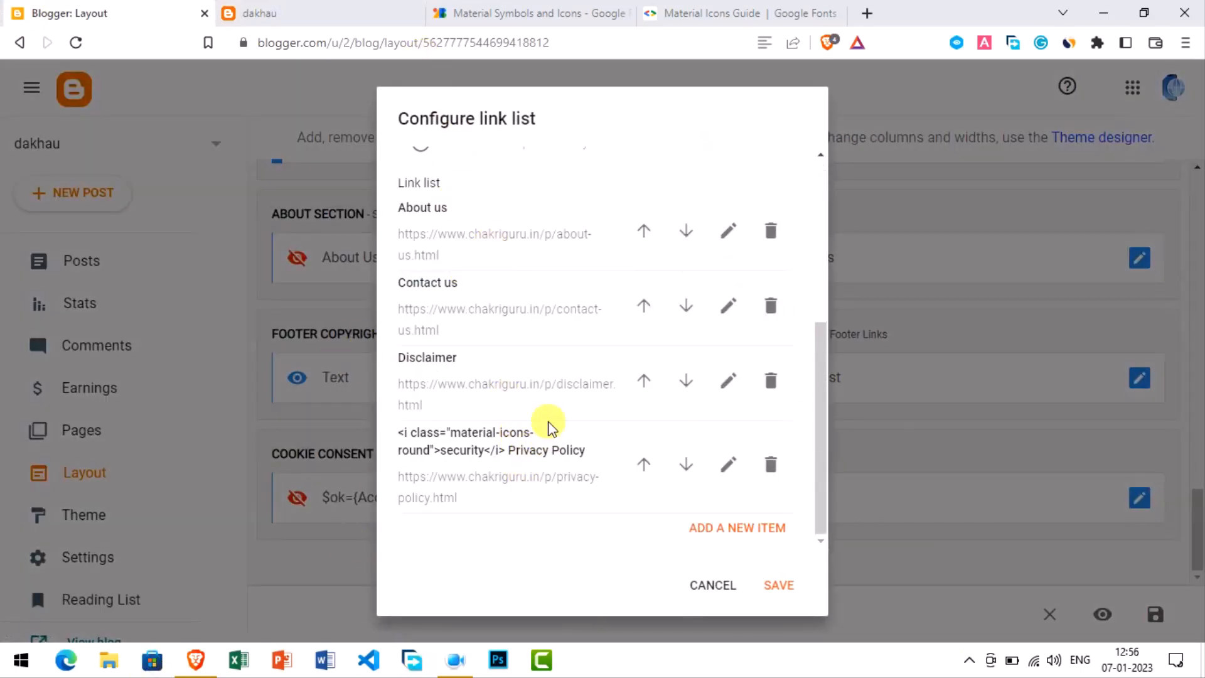
left_click(314, 8)
scroll(780, 529, "up", 4)
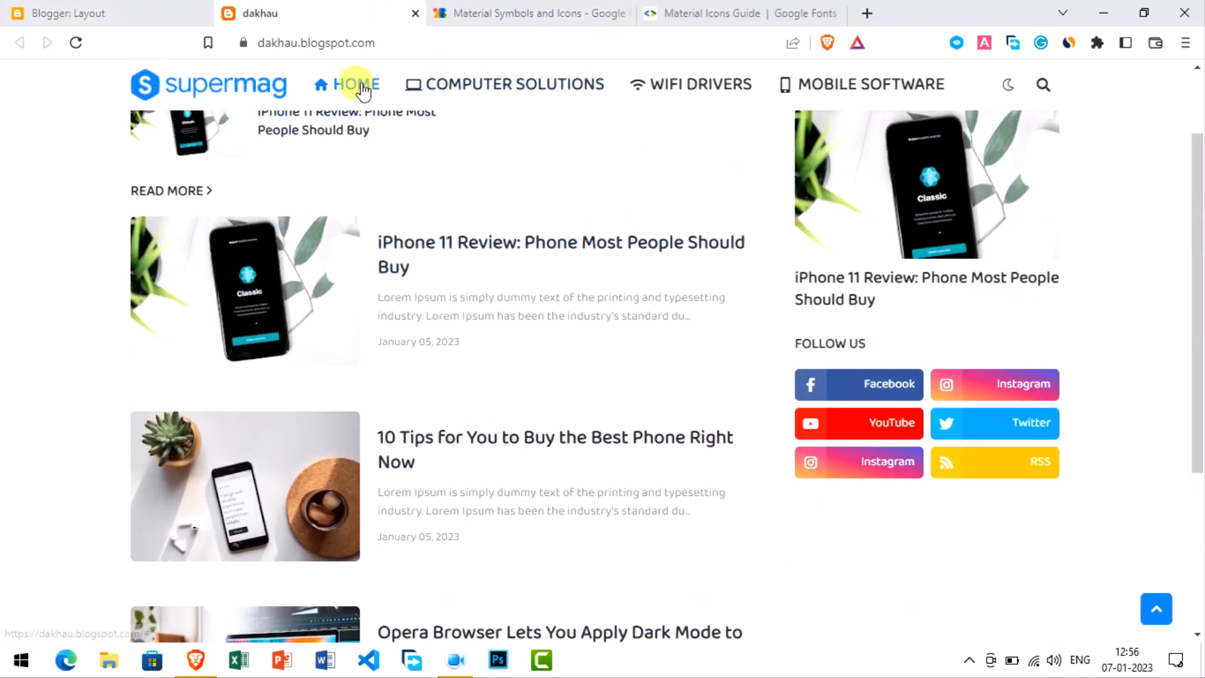